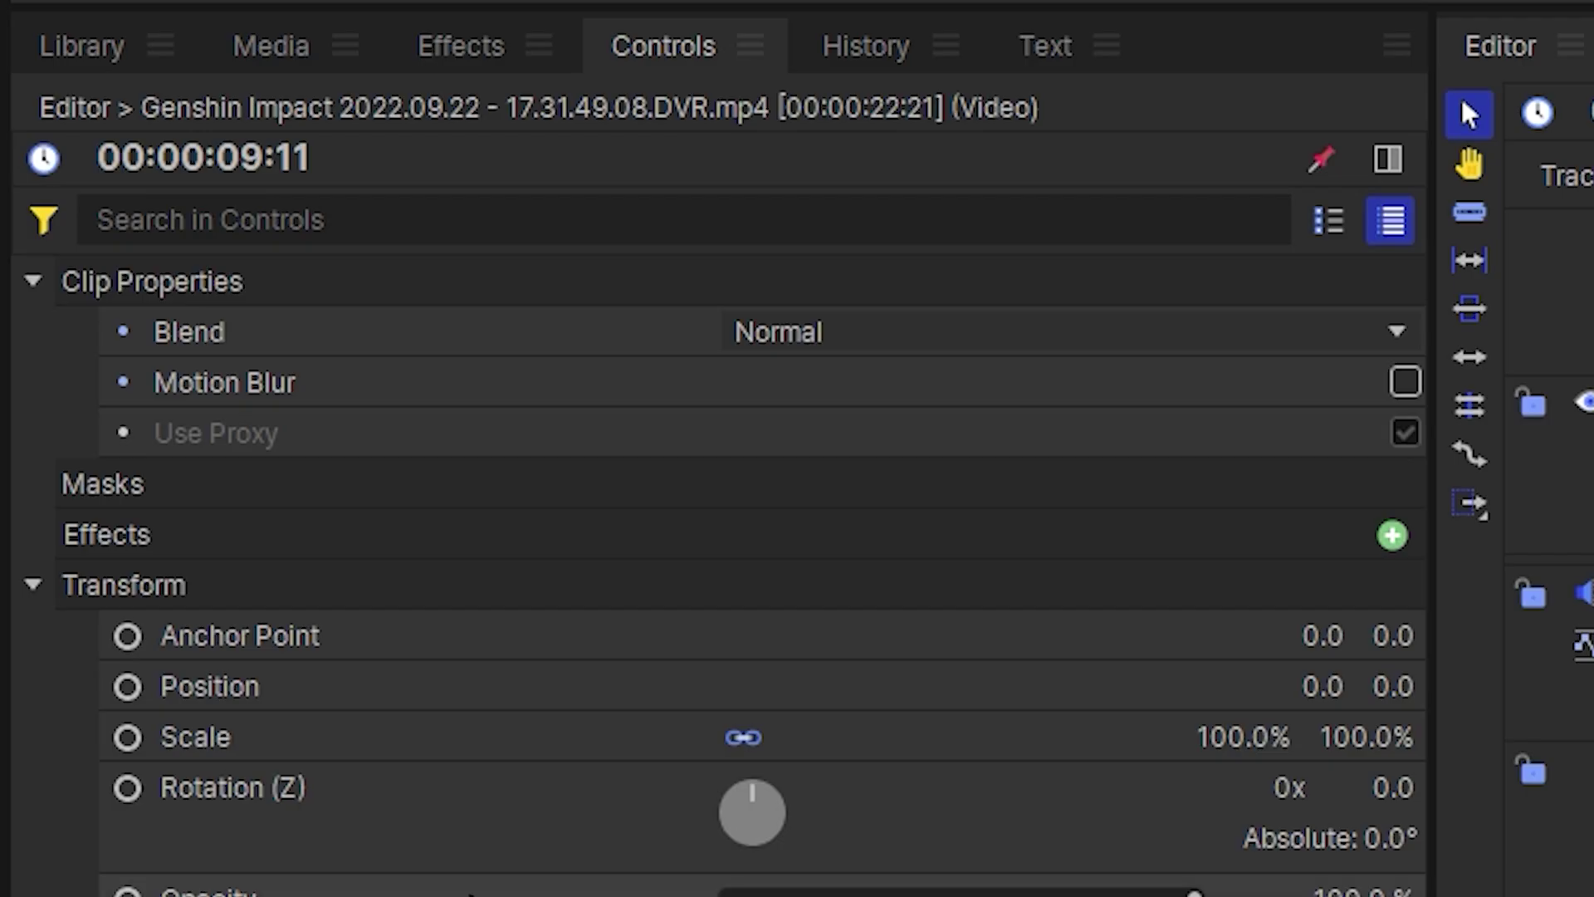
- Browse the media list, effect categories and the My First Project tutorial, exporting the current frame
click(300, 46)
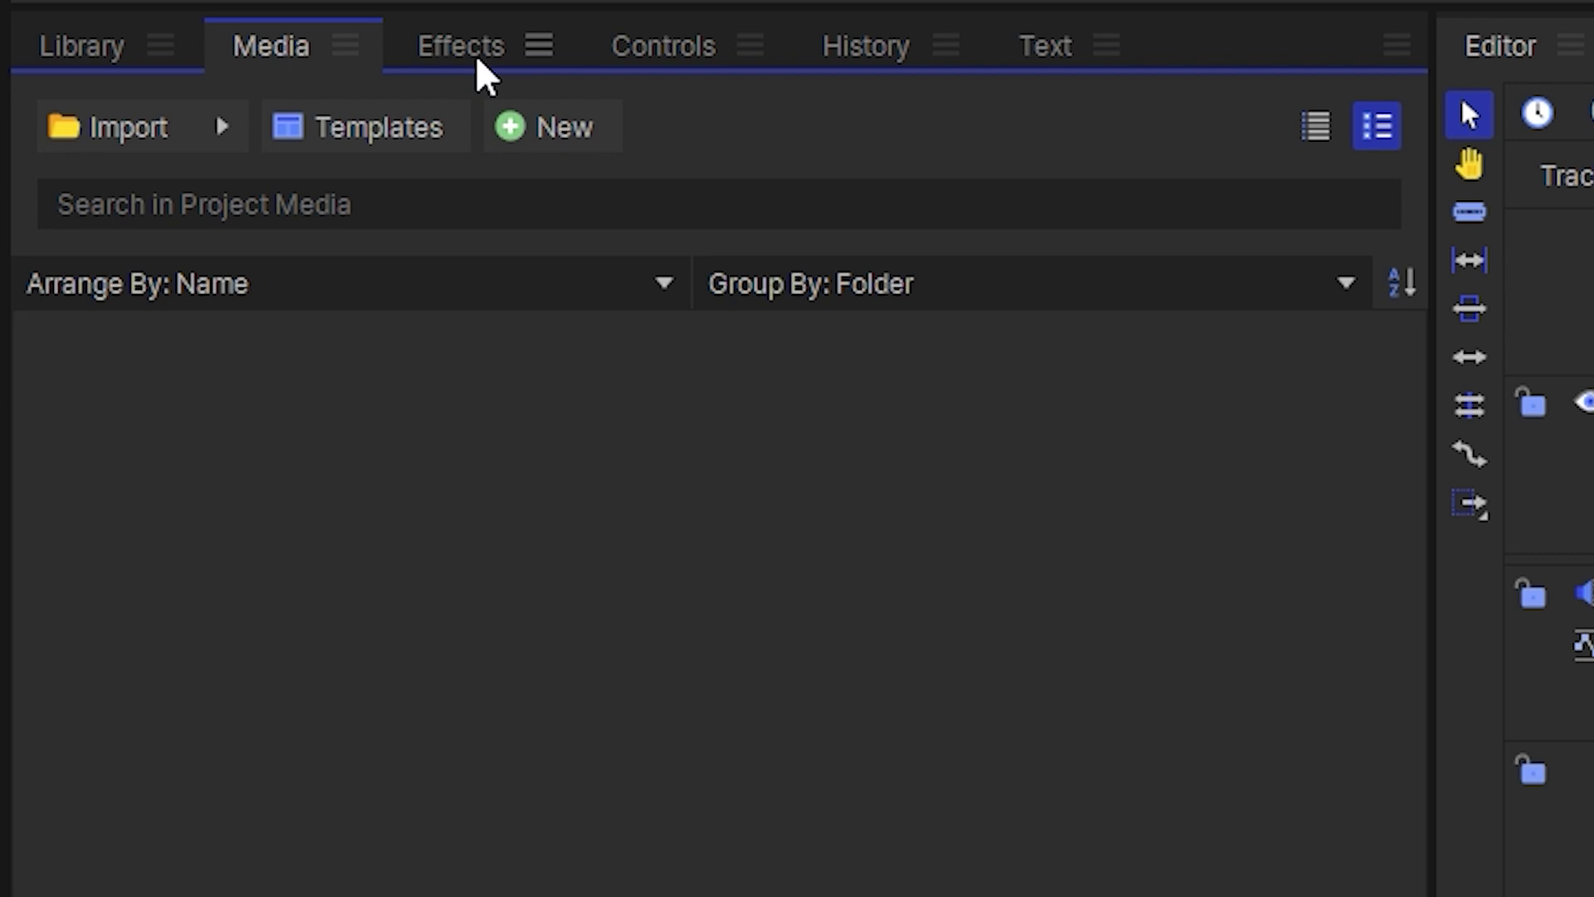
click(481, 71)
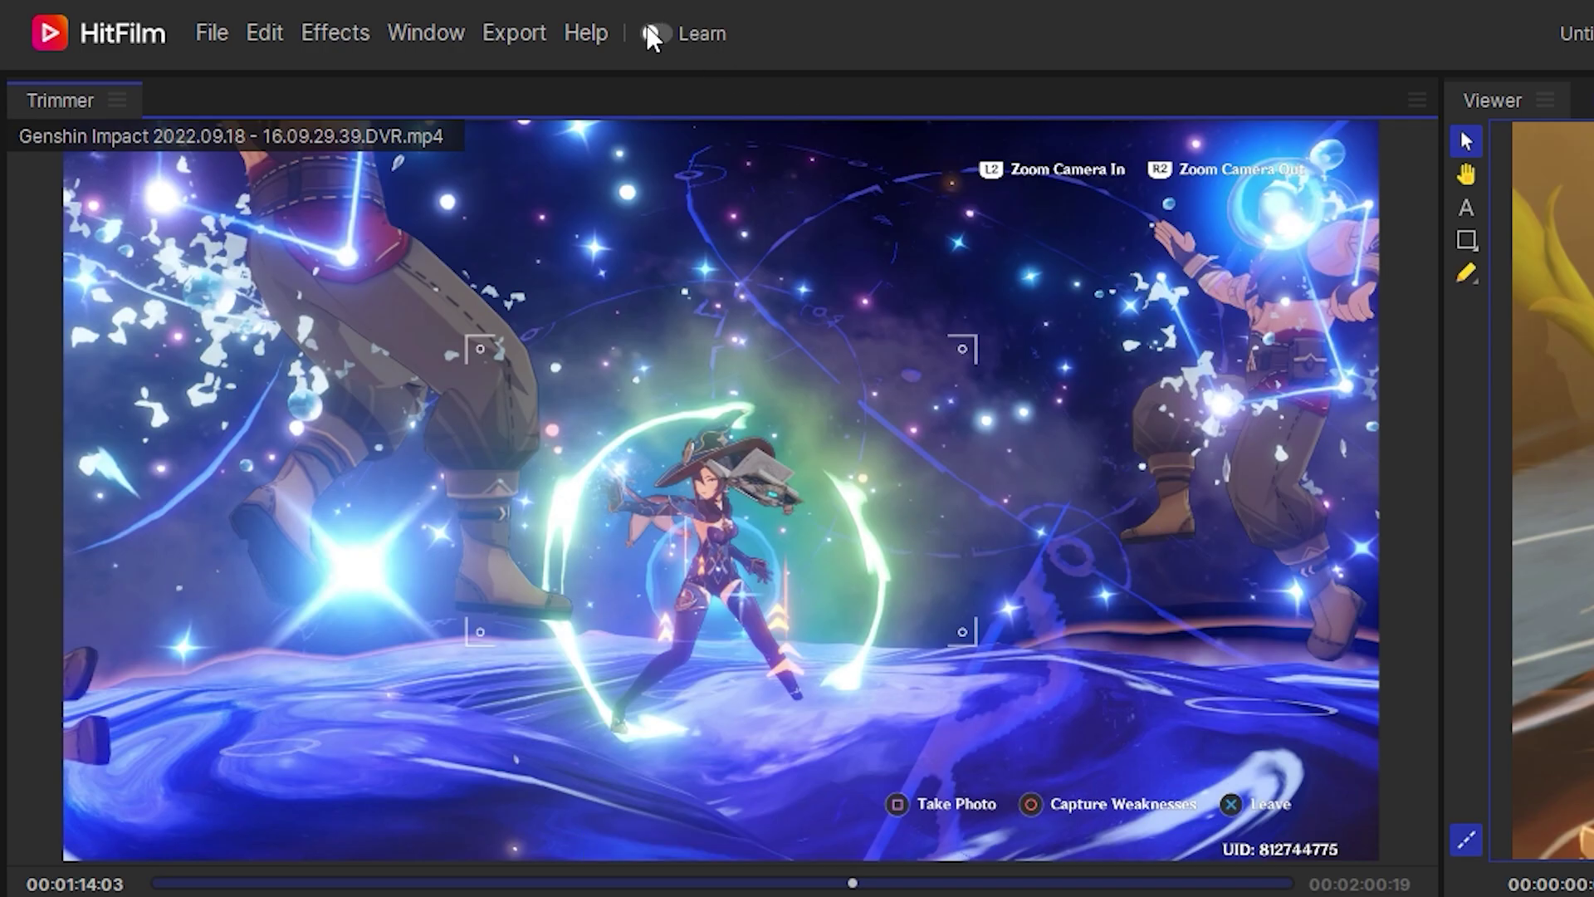
click(648, 30)
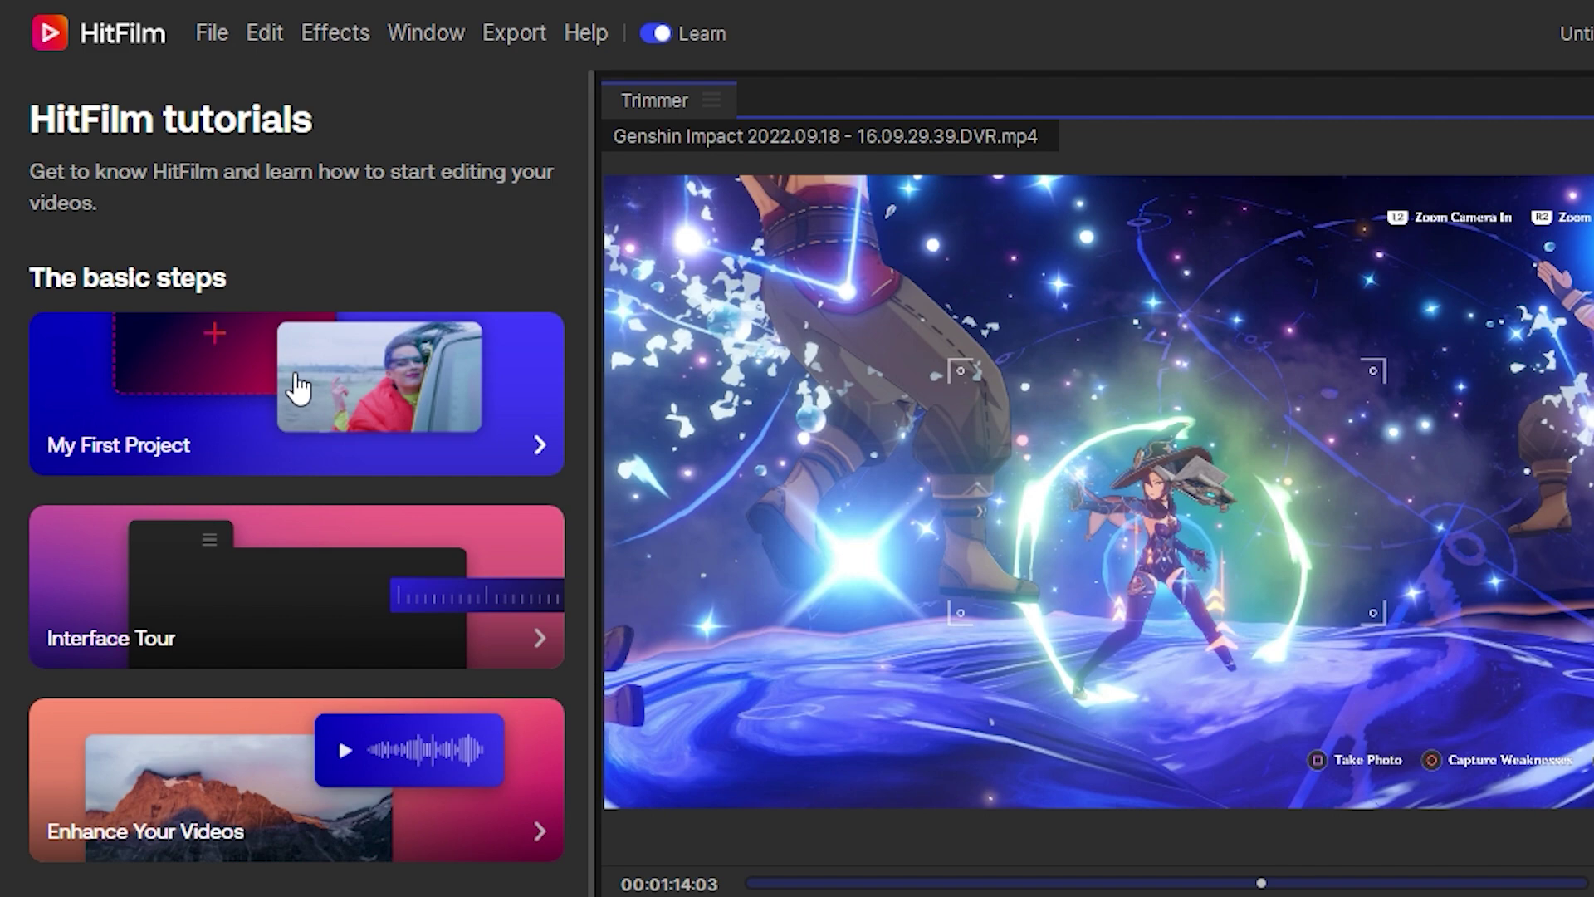
click(321, 431)
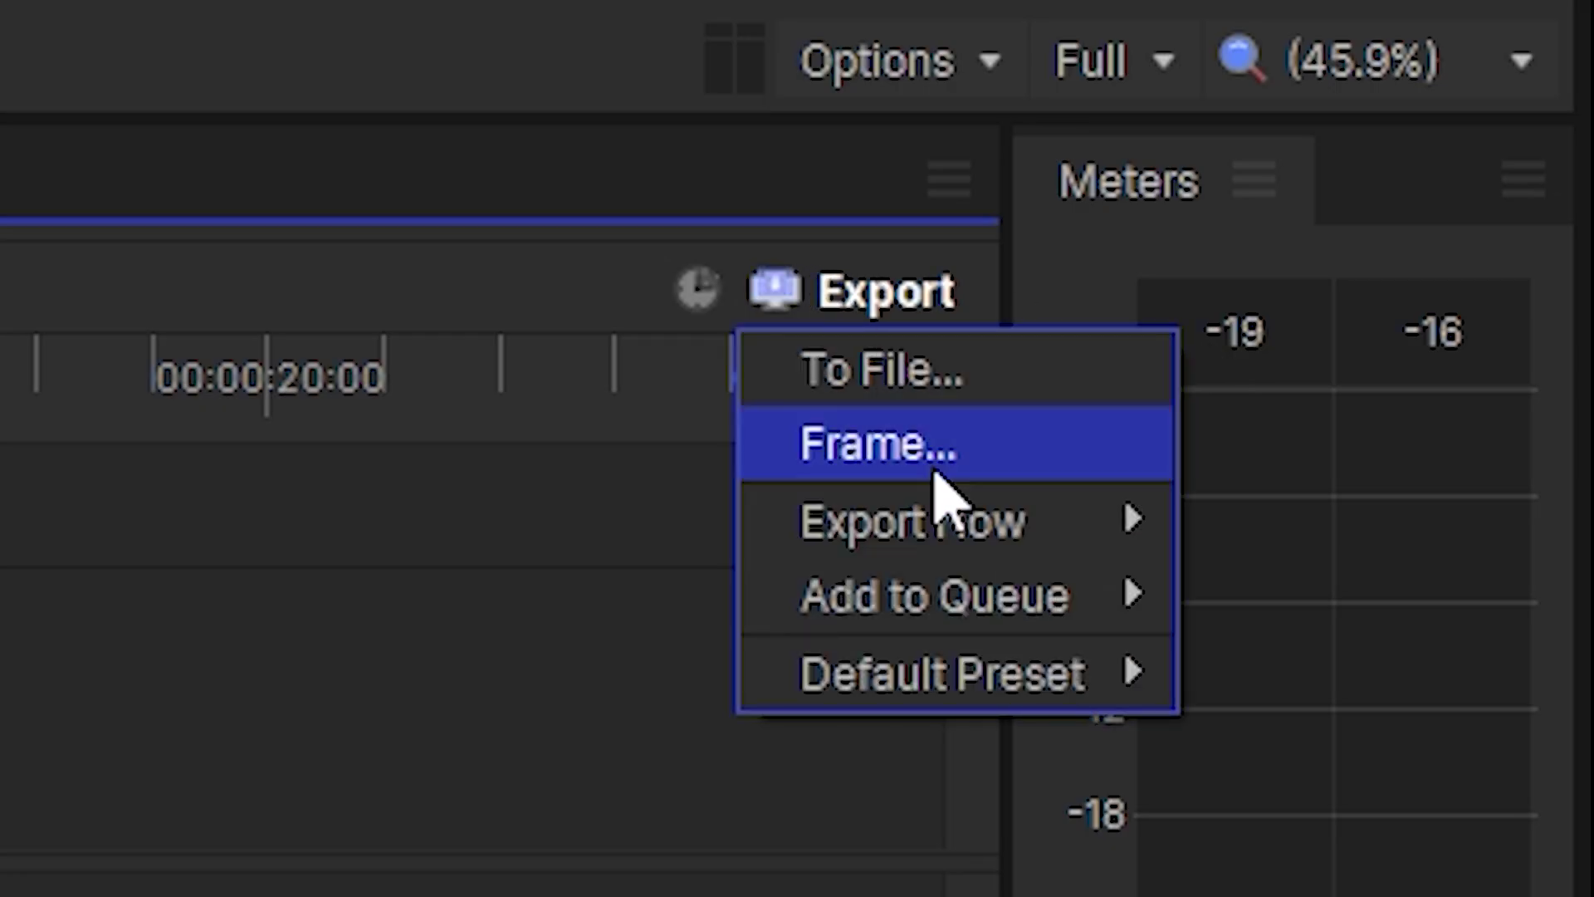
click(914, 522)
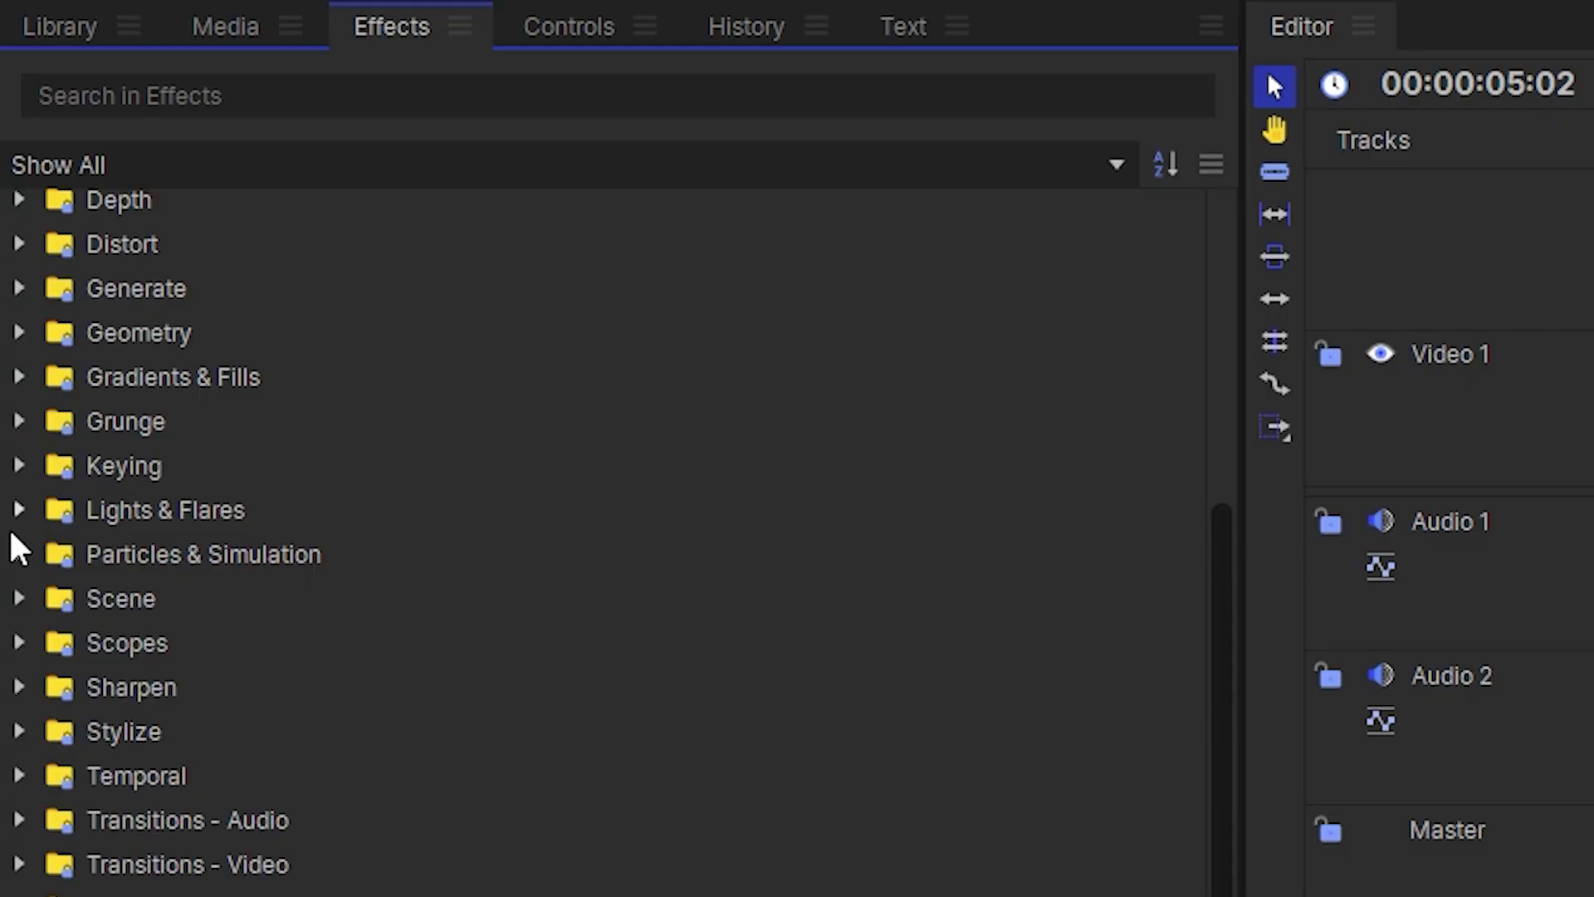
- Drag Light Rays from Lights & Flares onto the middle timeline clip
click(18, 509)
scroll(28, 526, down, 2)
click(166, 649)
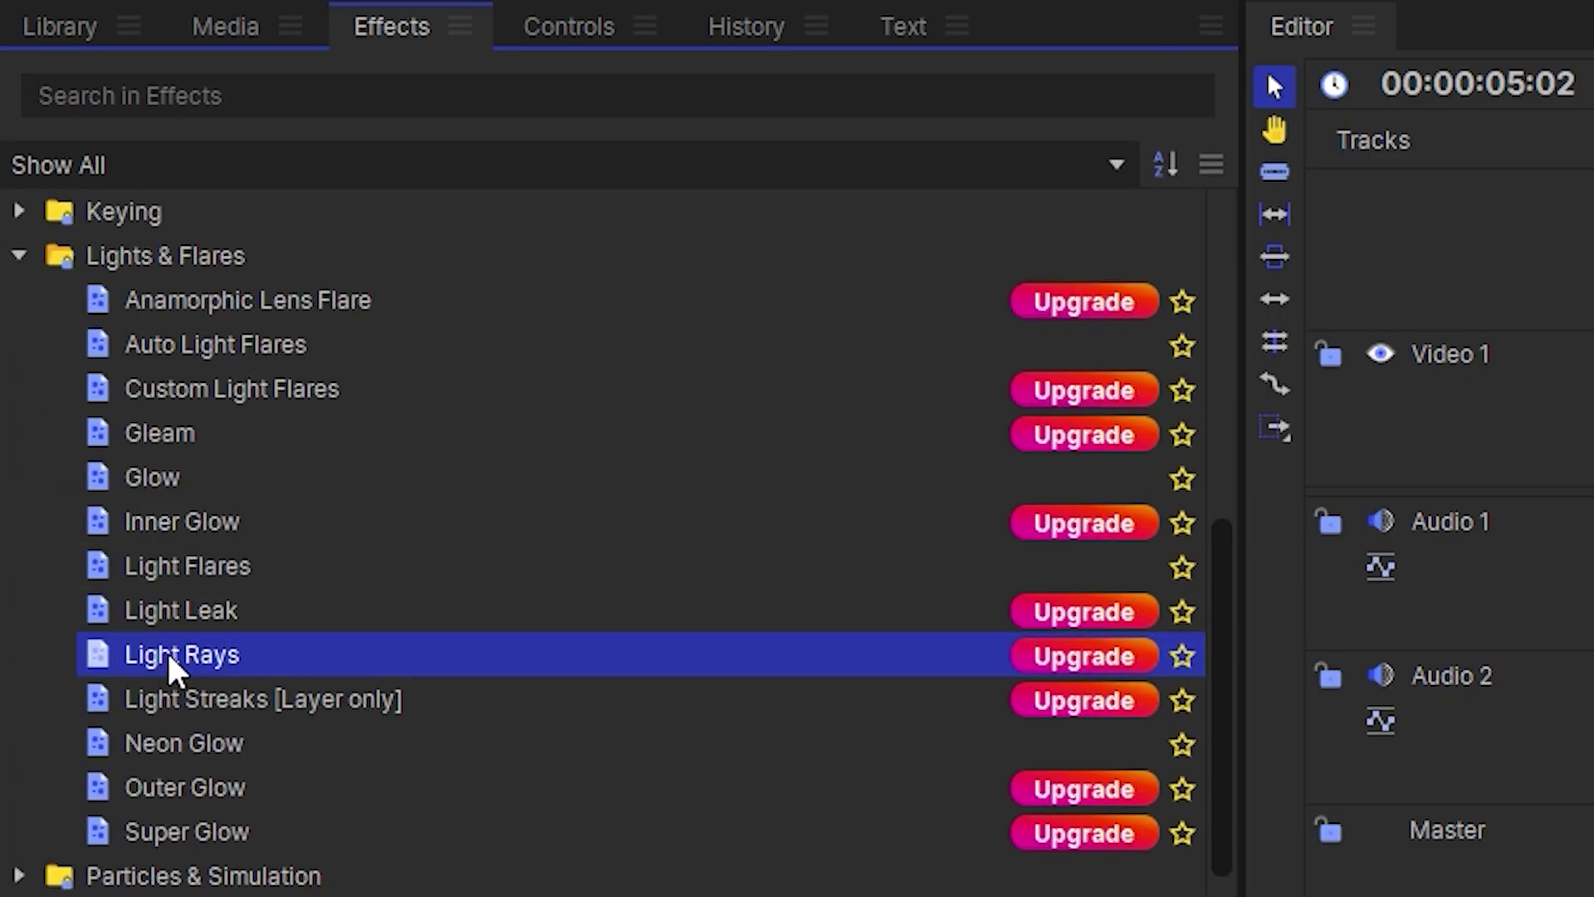
drag(166, 649, 631, 798)
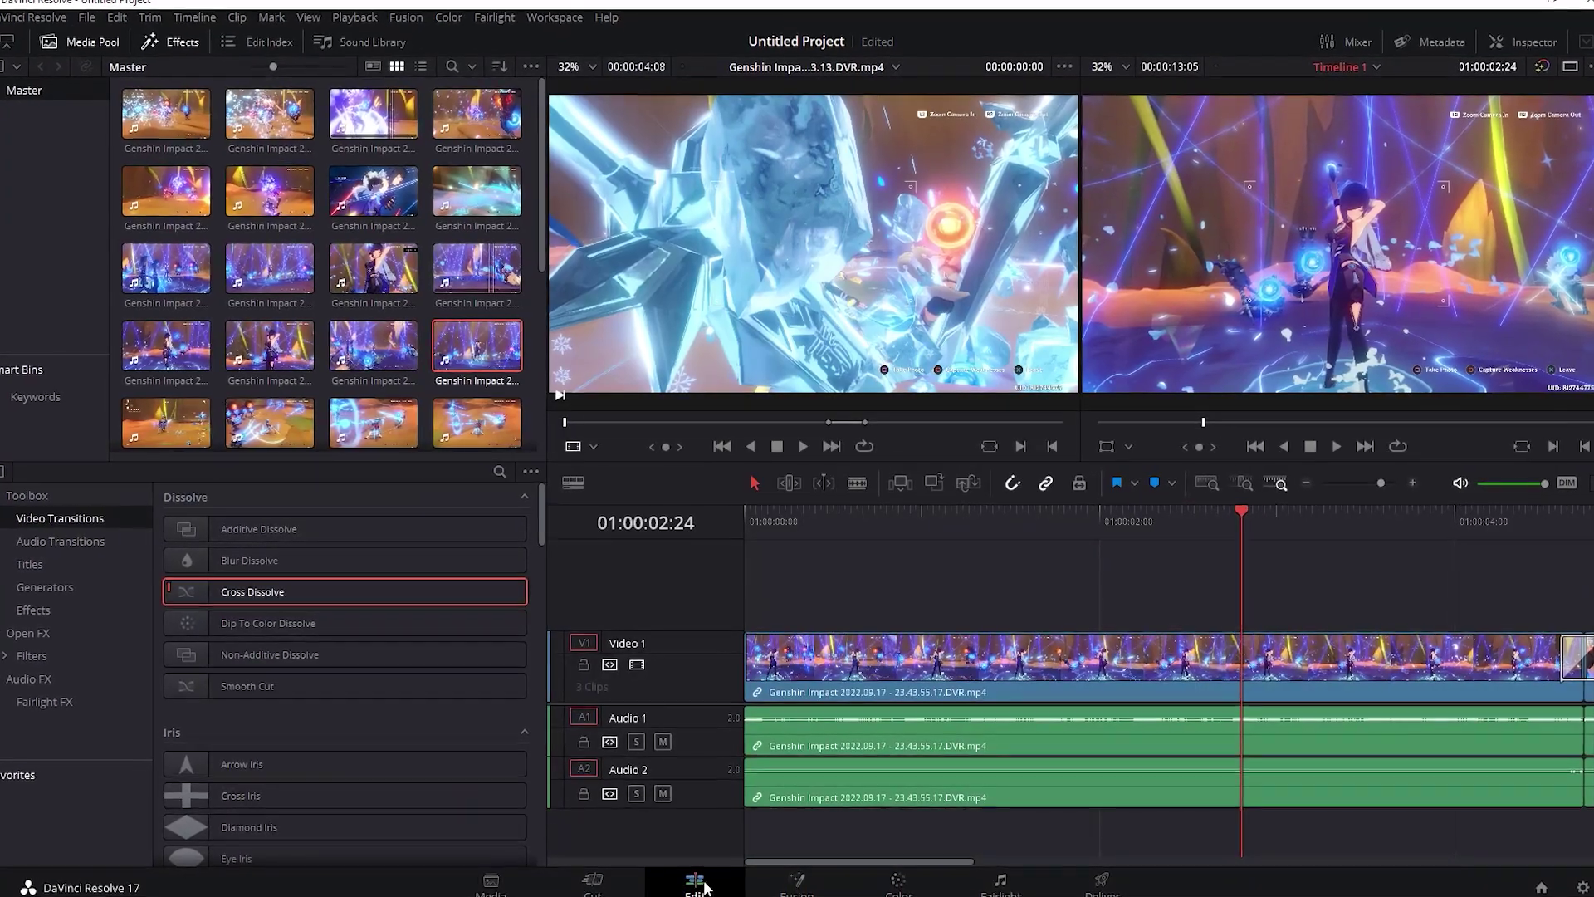
- Step through the Fusion, Color and Fairlight pages in turn
click(800, 885)
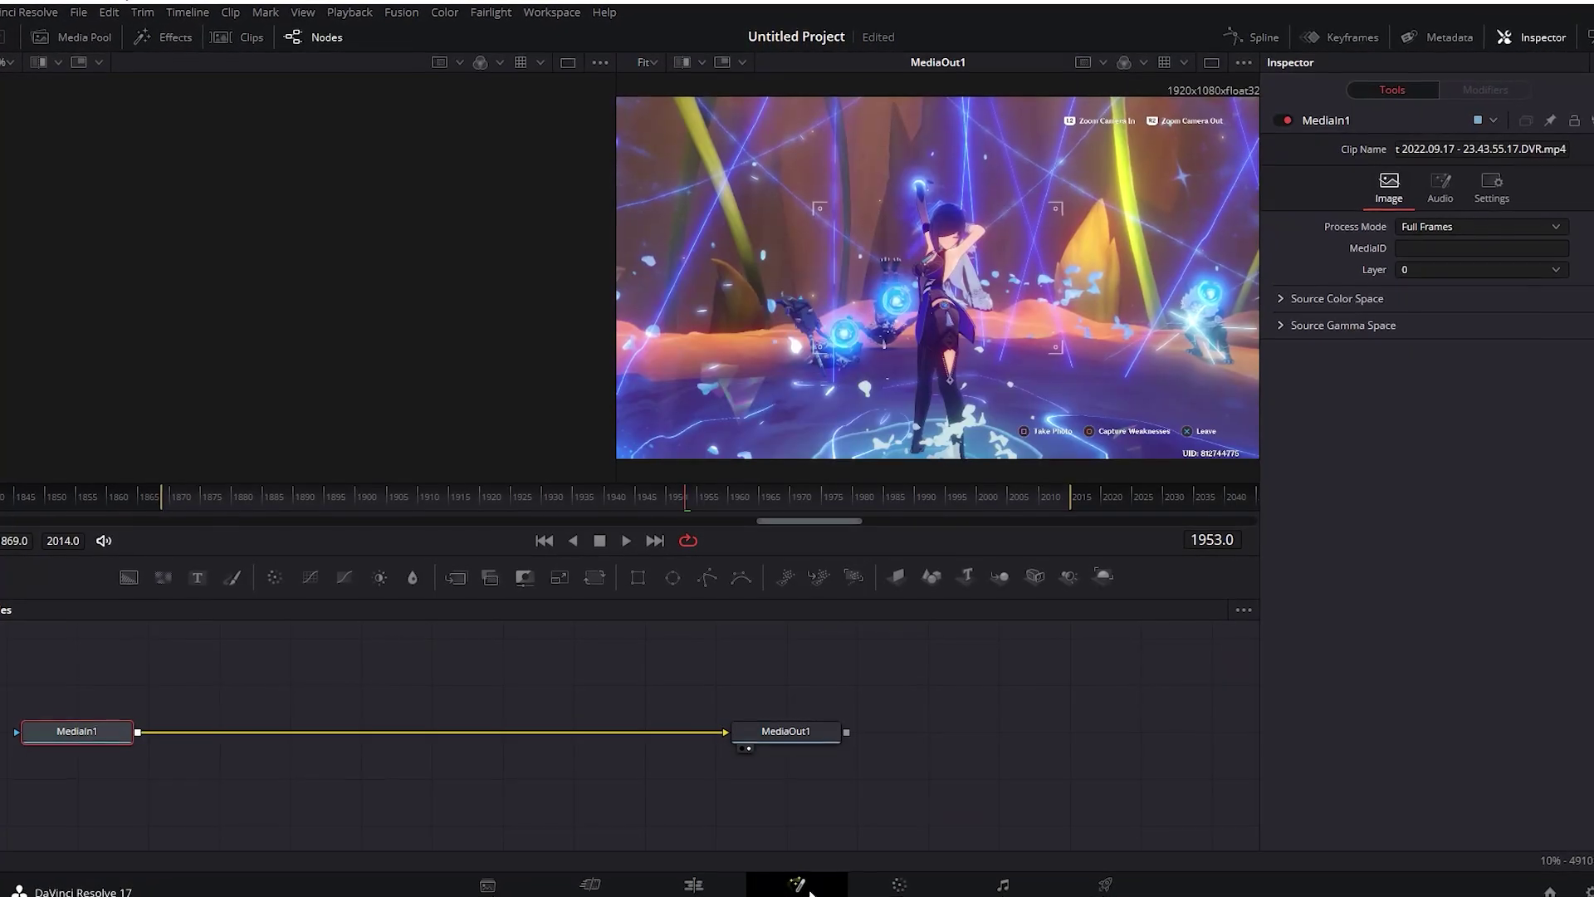
click(900, 887)
click(1004, 887)
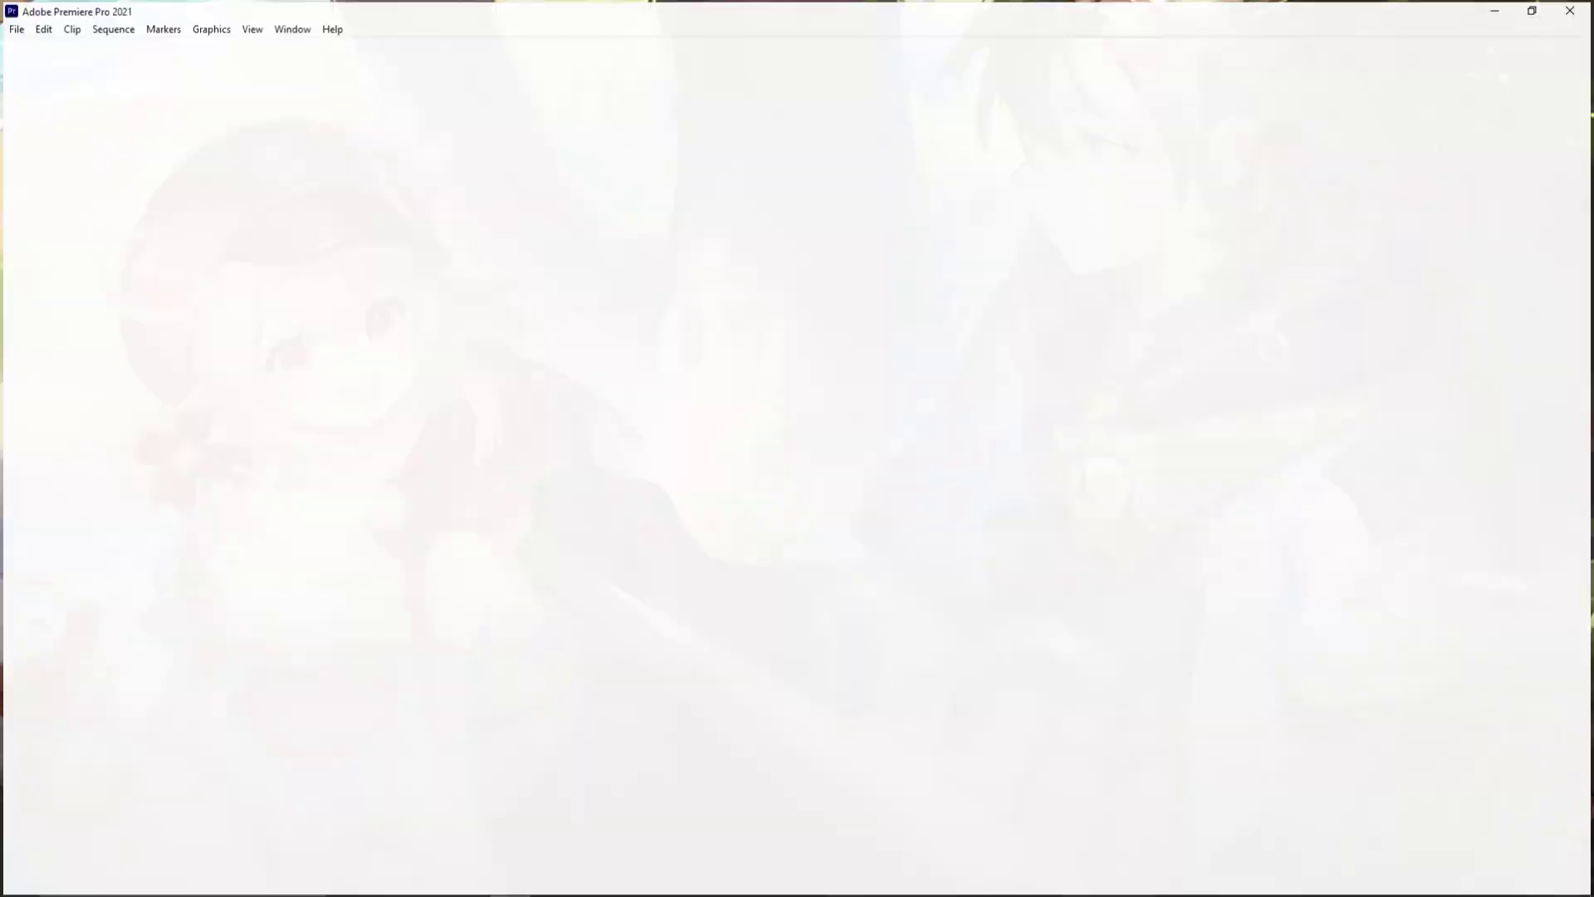
- Create the One Punch Heizou project from File > New > Project, located in the Pretty Genshin Vid folder
click(13, 26)
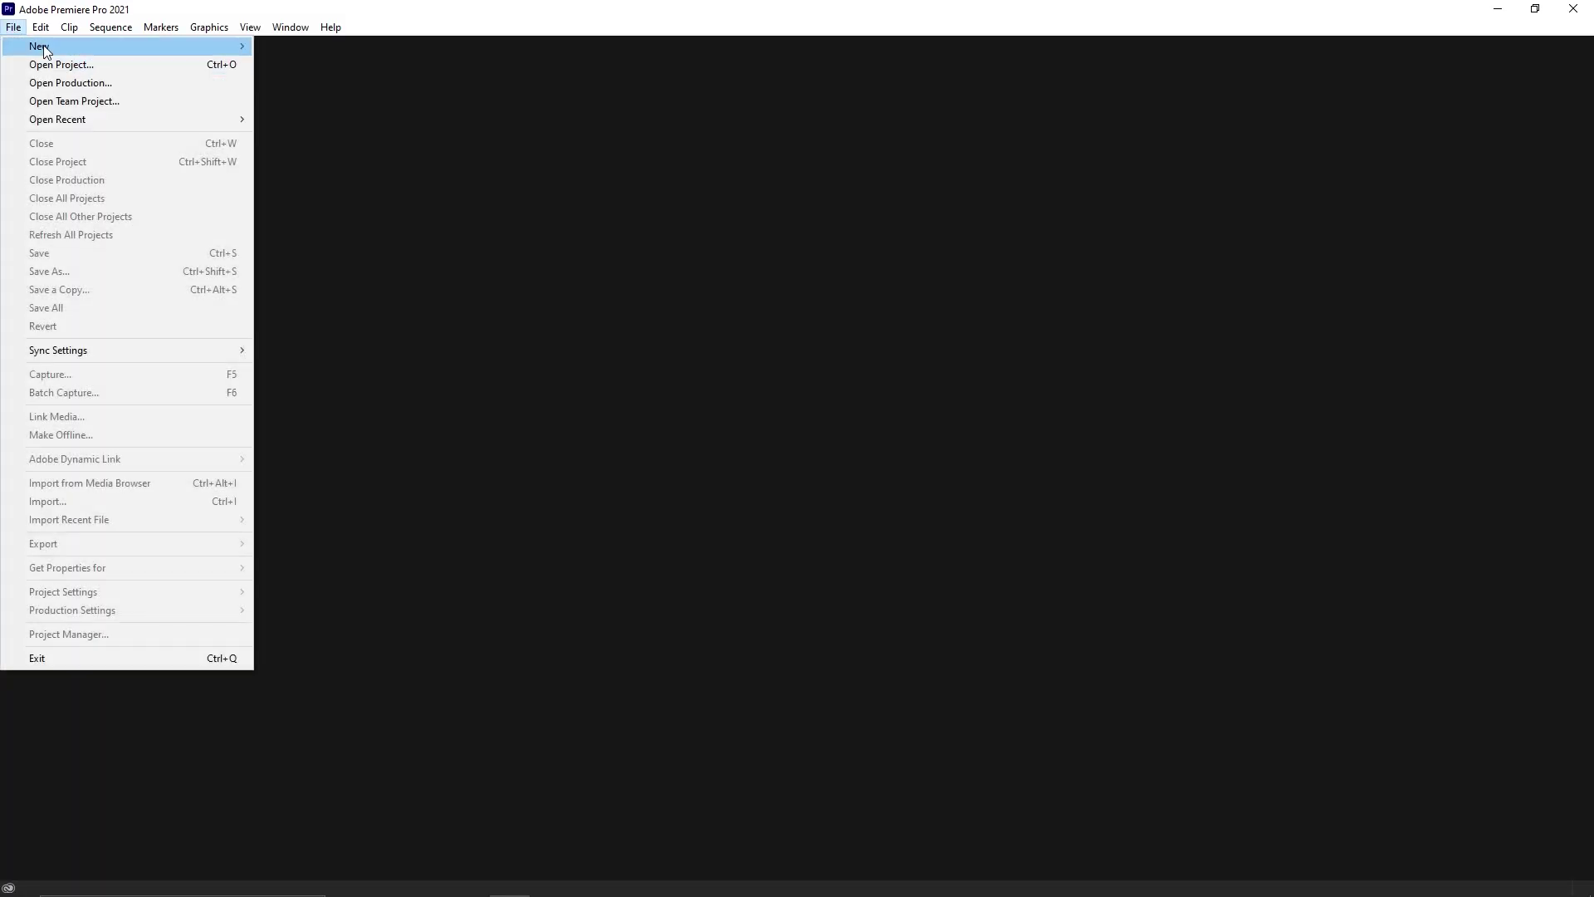
mouse_move(208, 50)
click(415, 49)
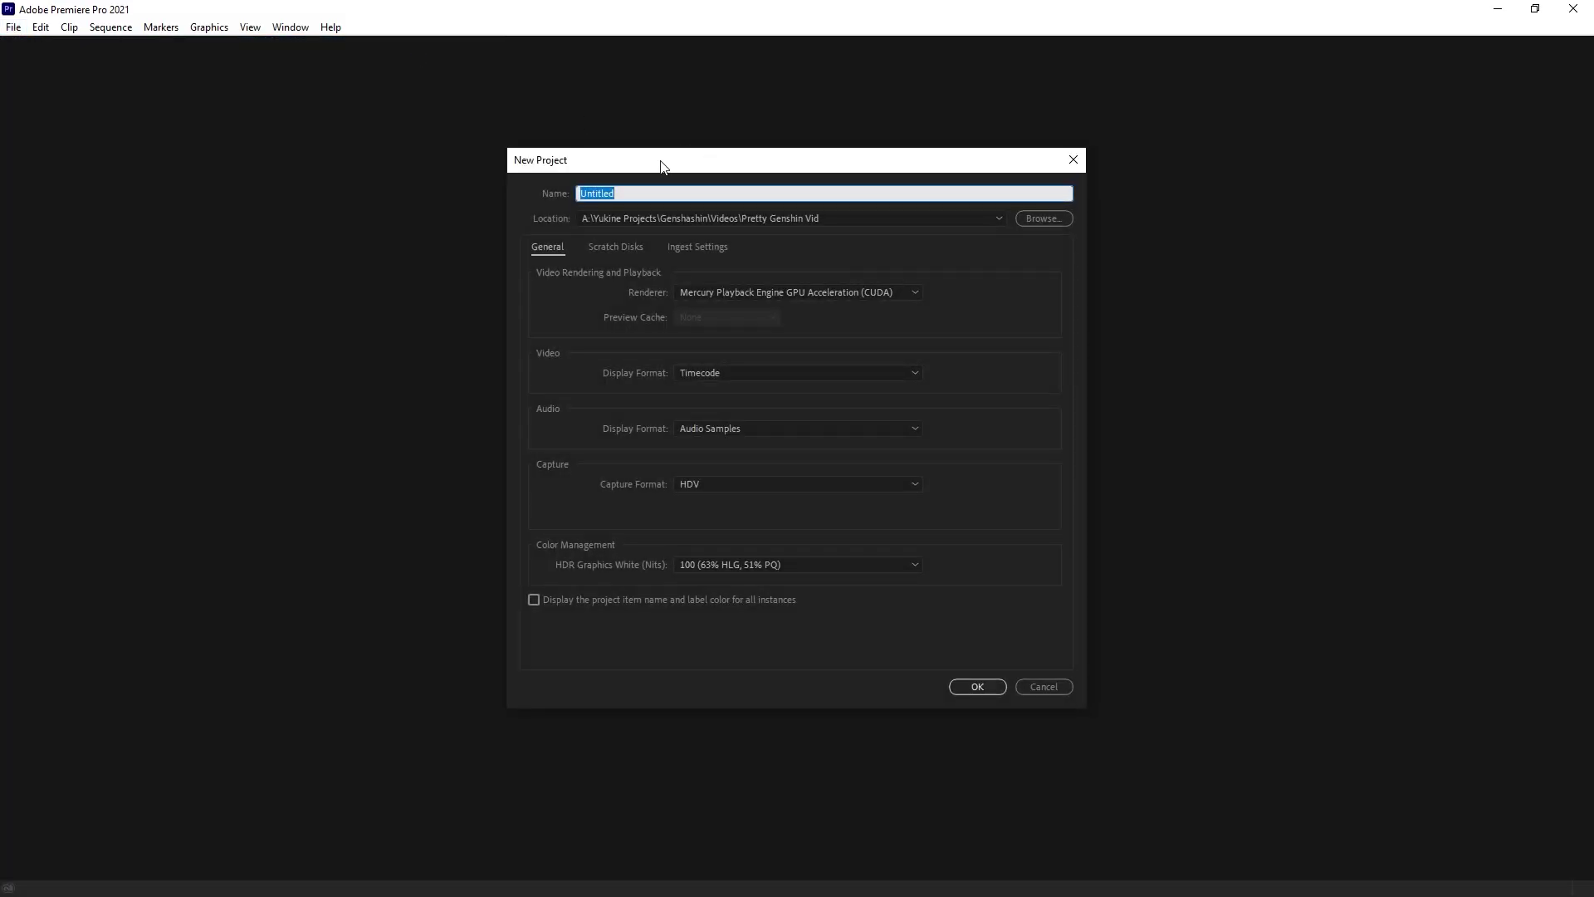
click(1047, 217)
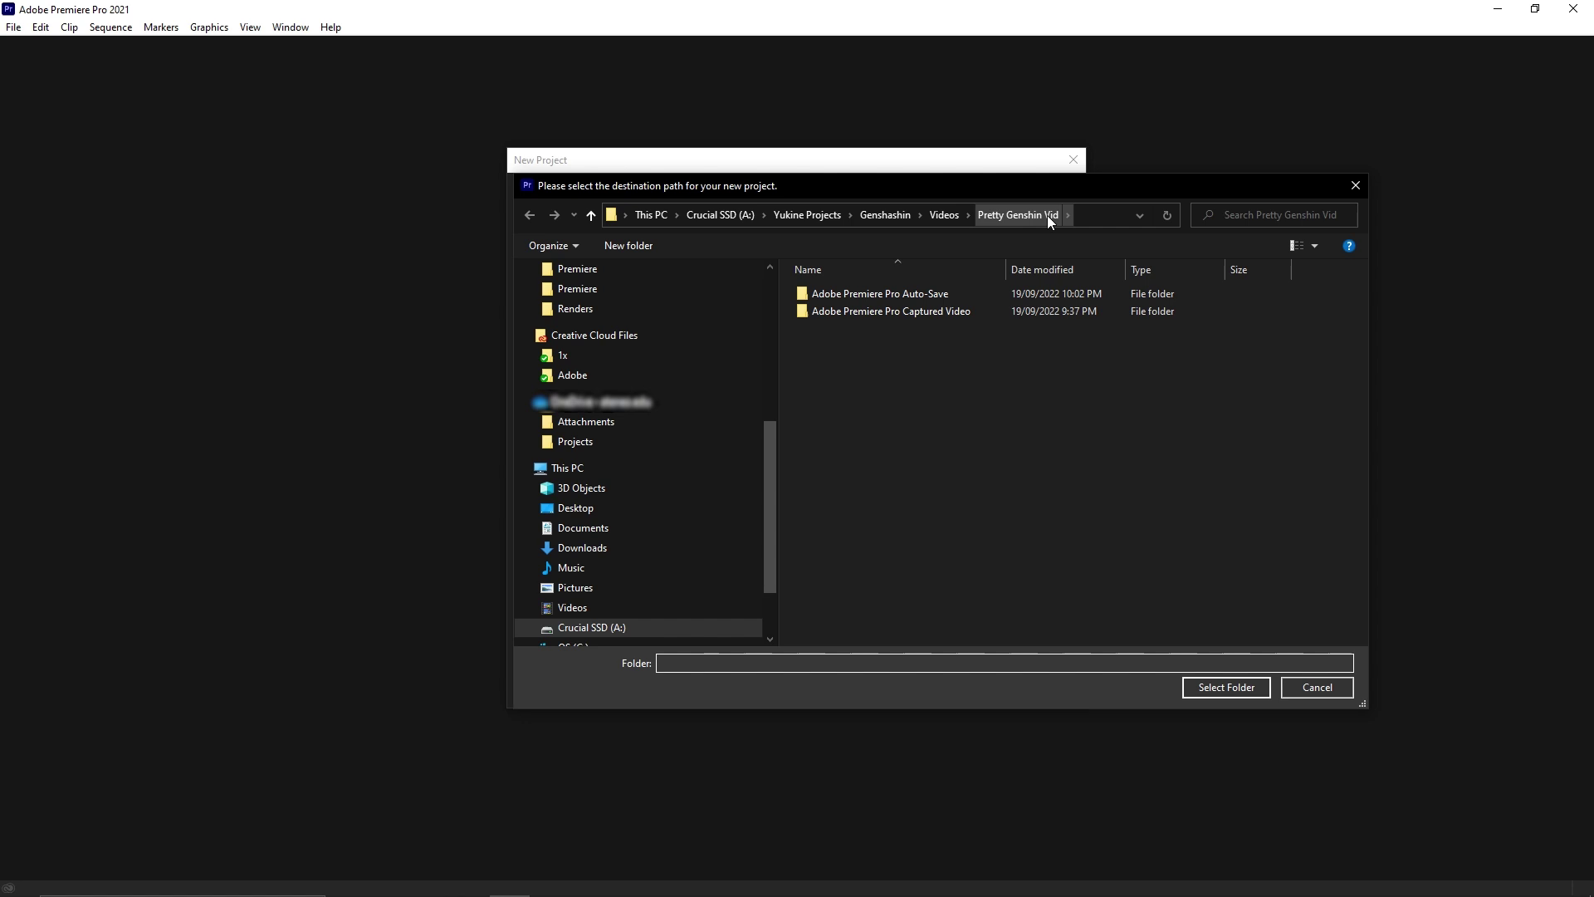
click(947, 214)
scroll(919, 505, down, 5)
scroll(889, 427, up, 1)
click(889, 427)
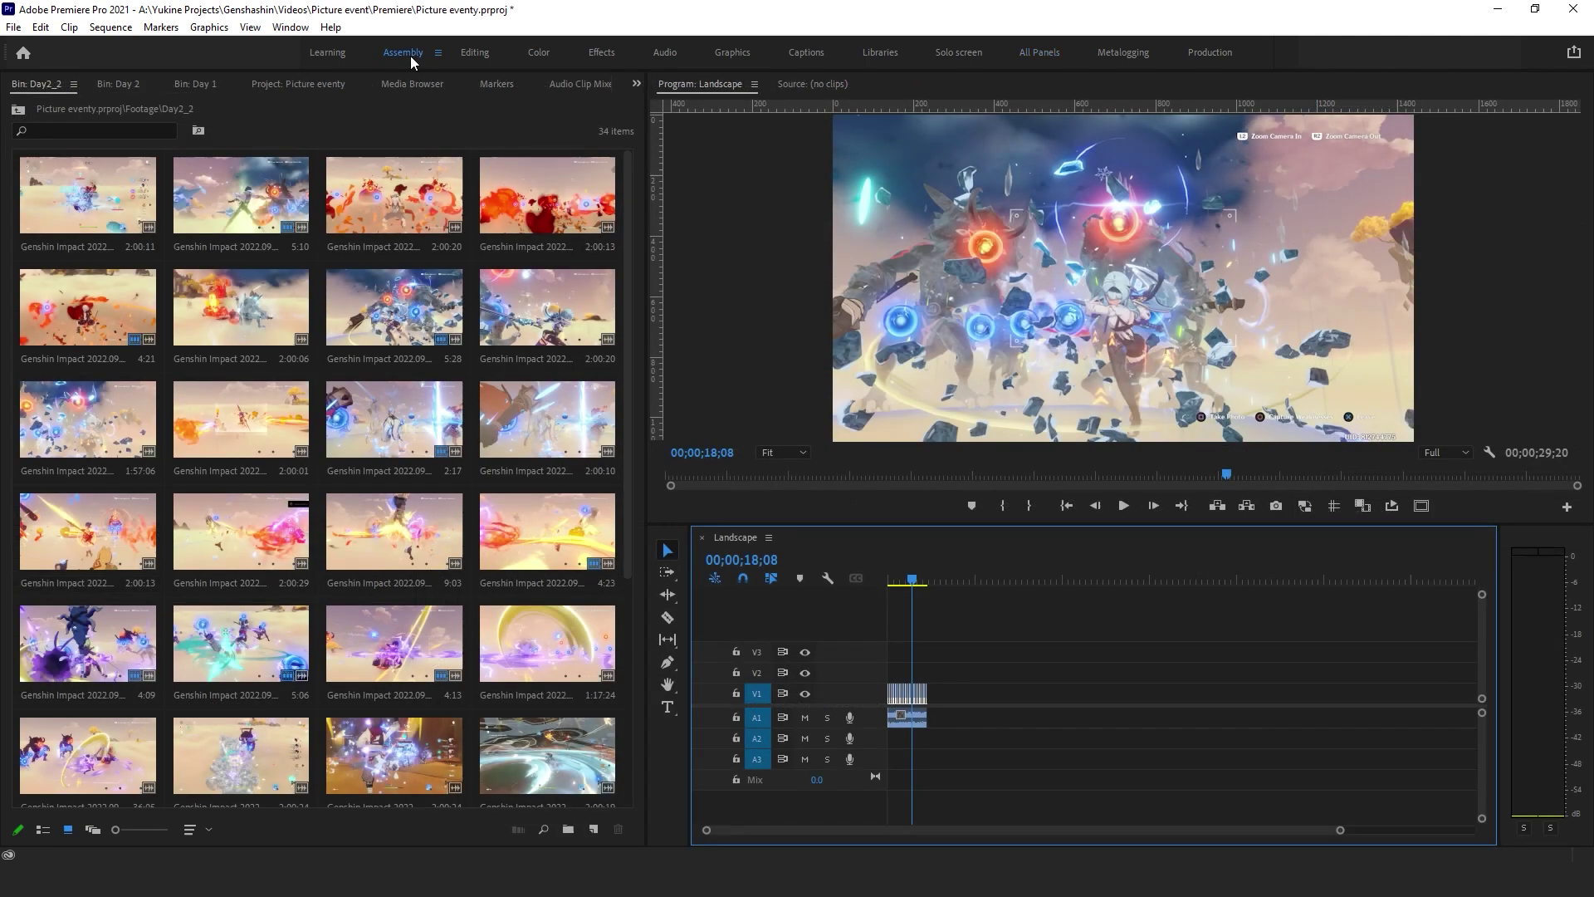
- Cycle through the Color, Graphics and Audio workspaces, finishing on the Editing workspace
click(539, 53)
click(731, 53)
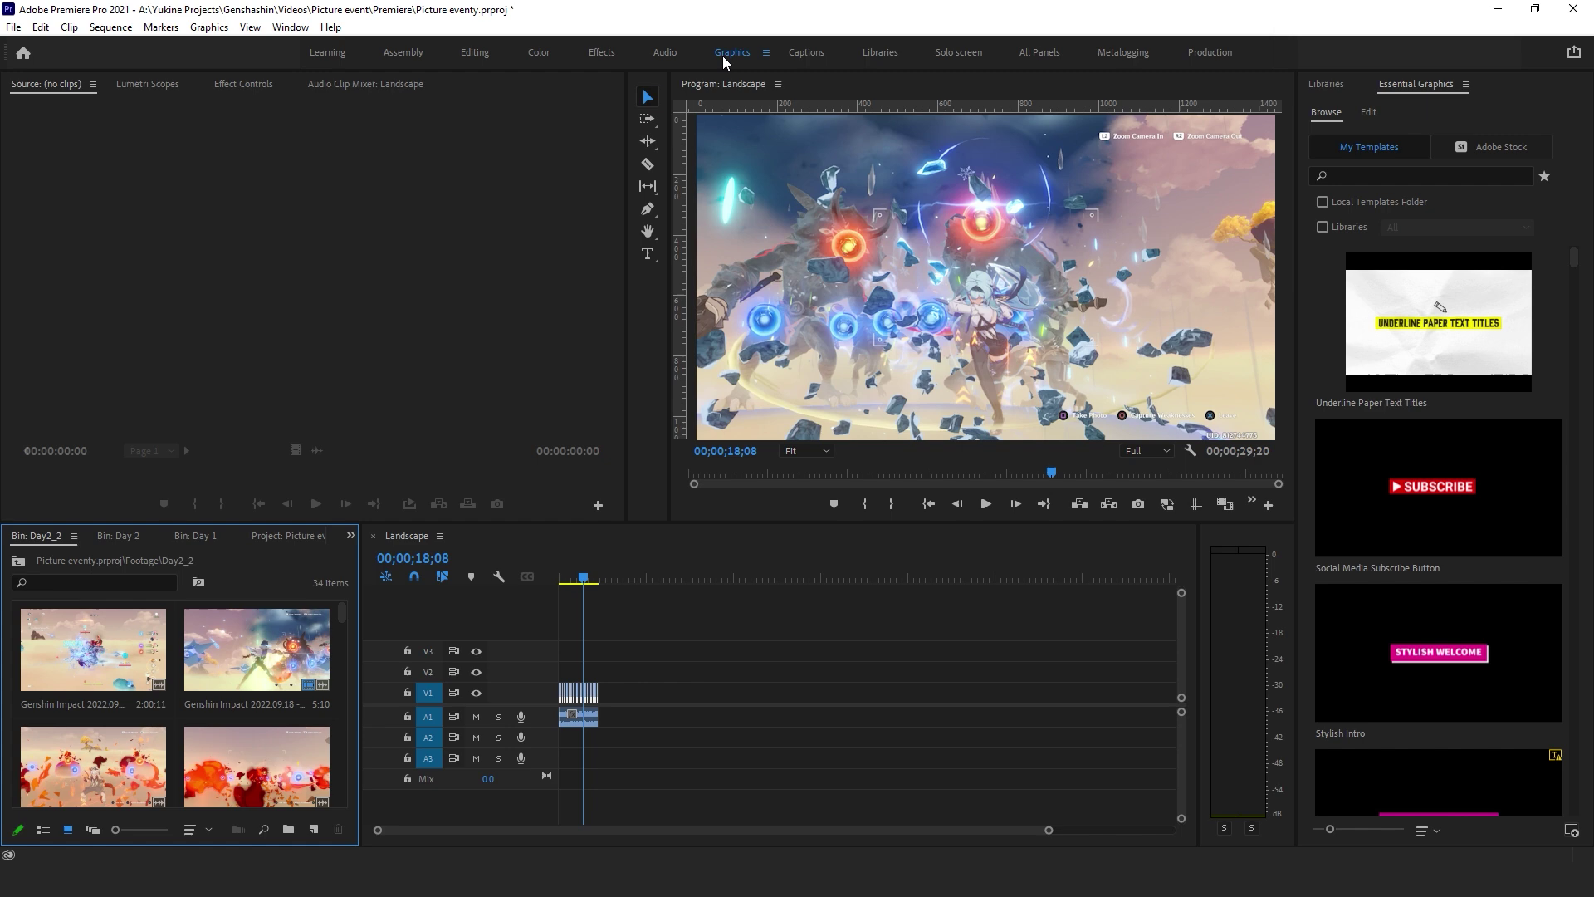
click(664, 52)
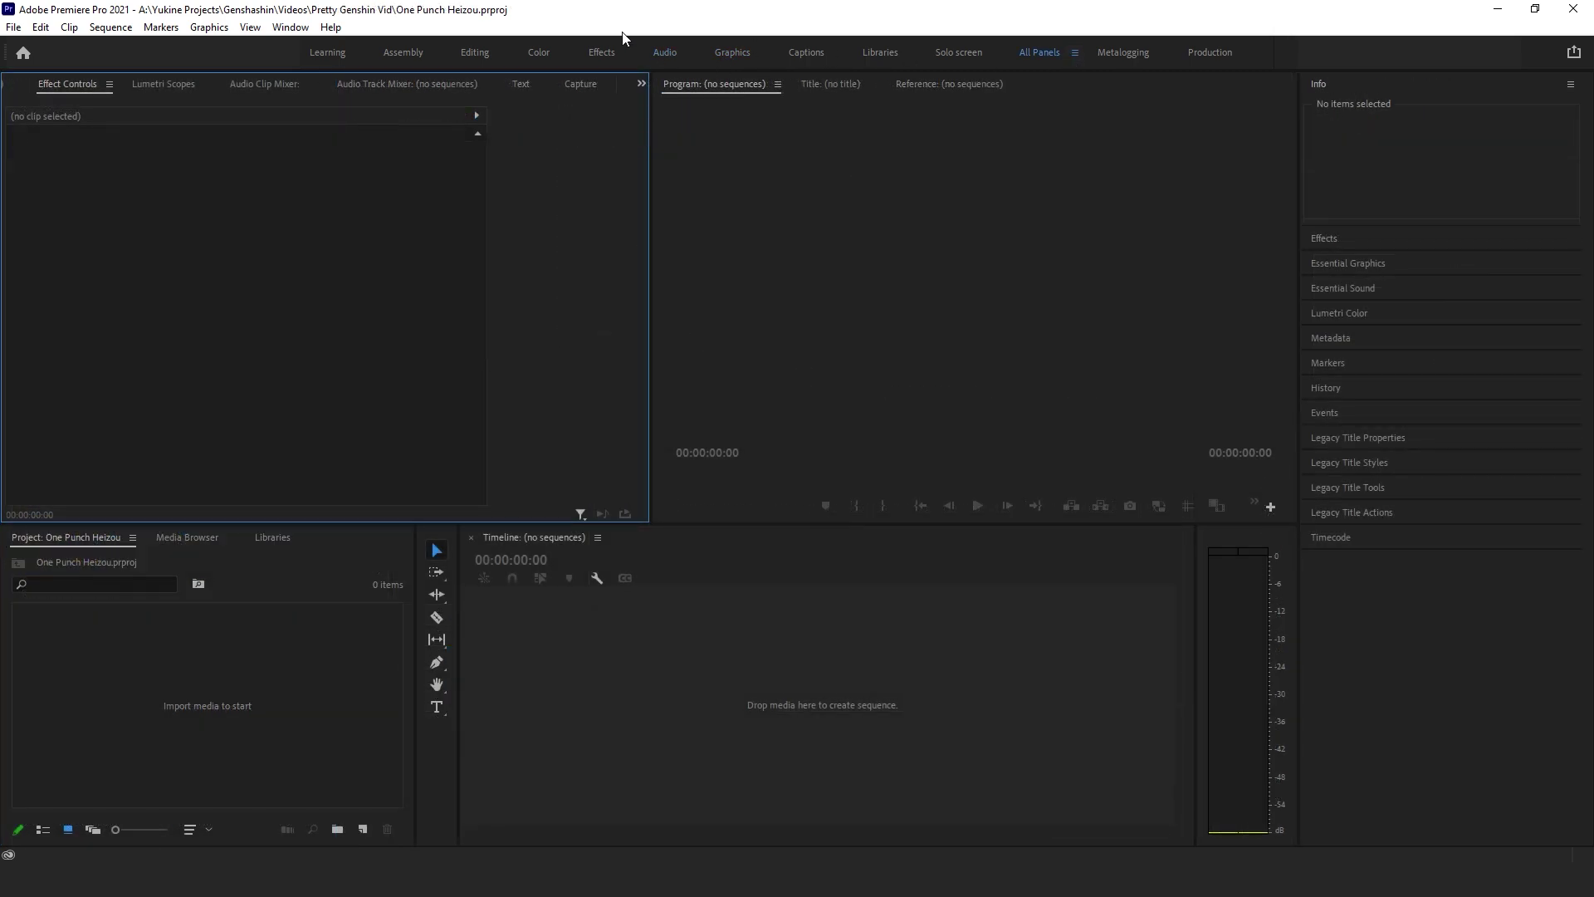
click(500, 53)
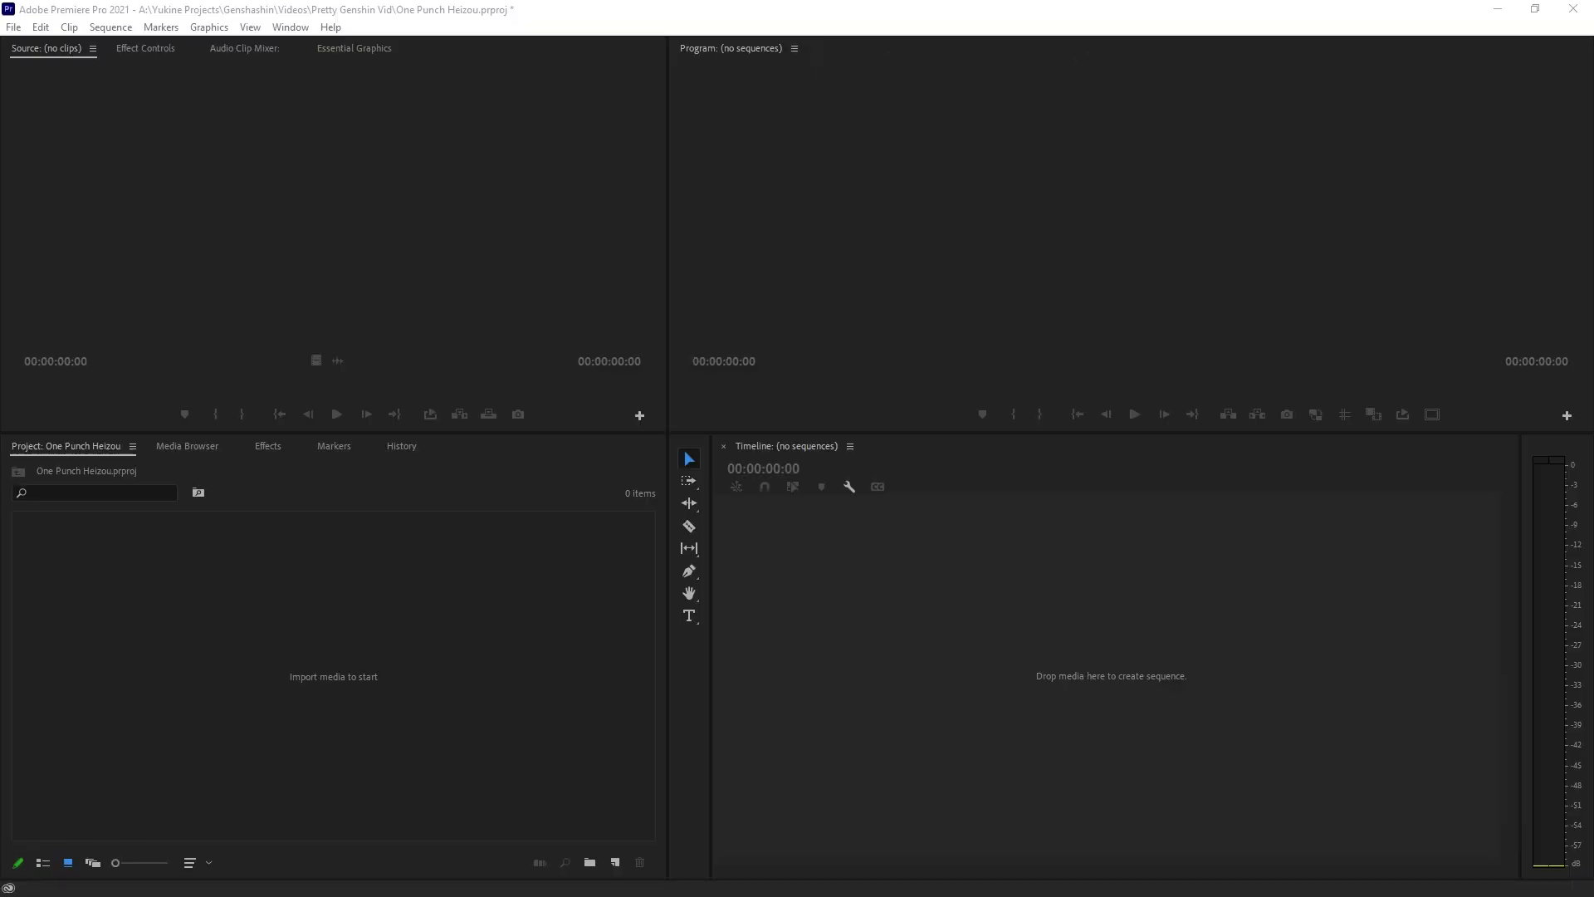
- Import all the heizou clips from the folder into the project
double_click(270, 641)
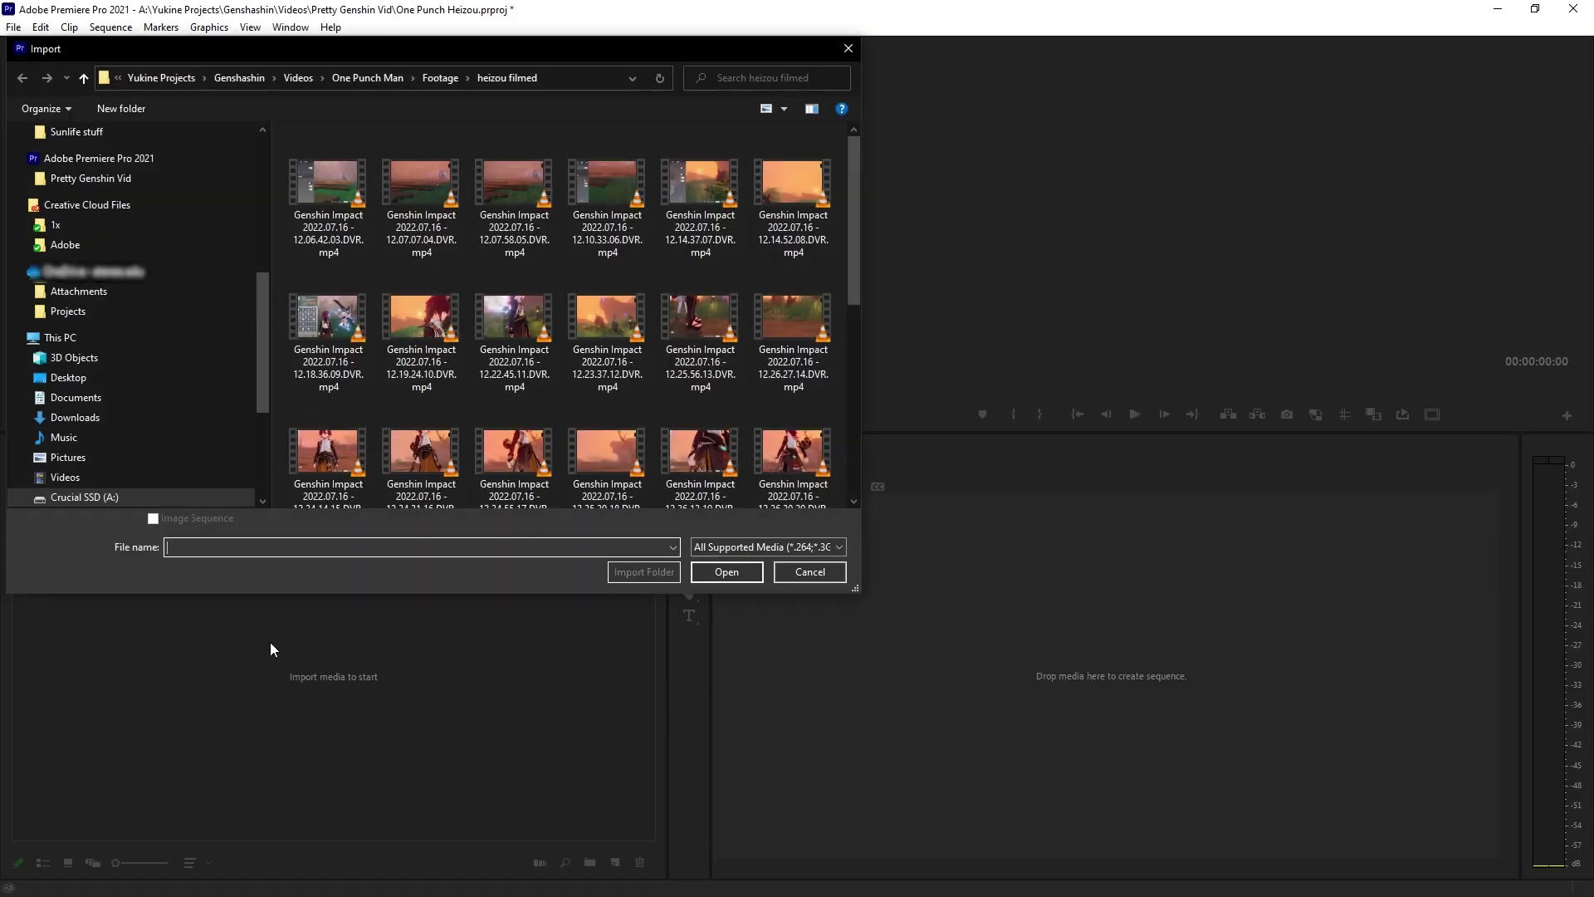
click(312, 176)
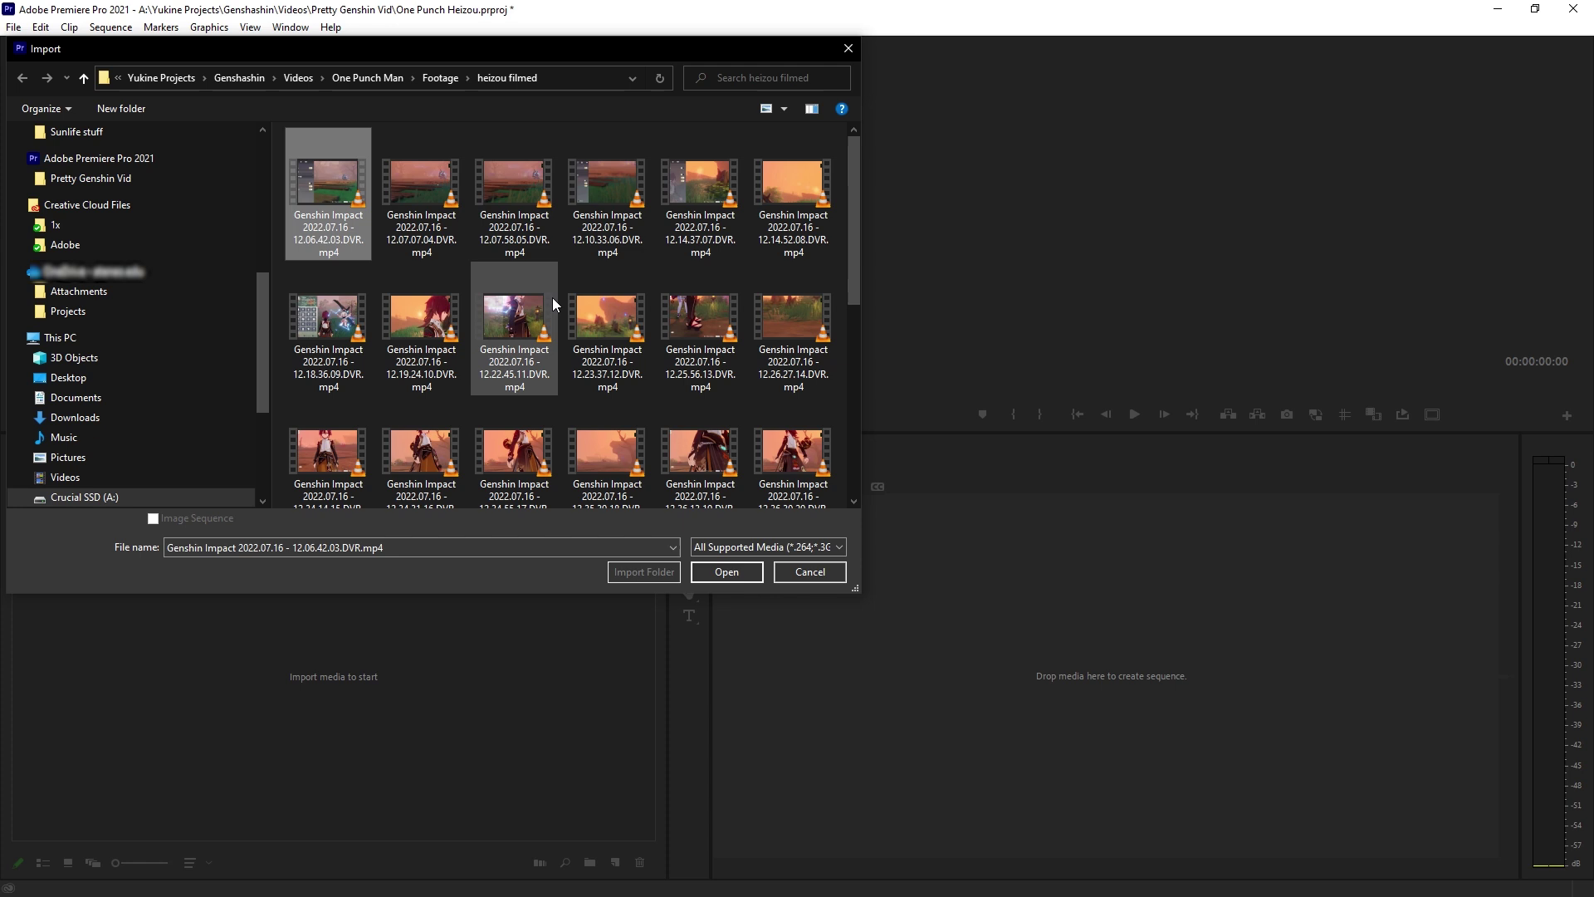
scroll(567, 310, down, 2)
scroll(567, 309, down, 3)
shift+click(696, 440)
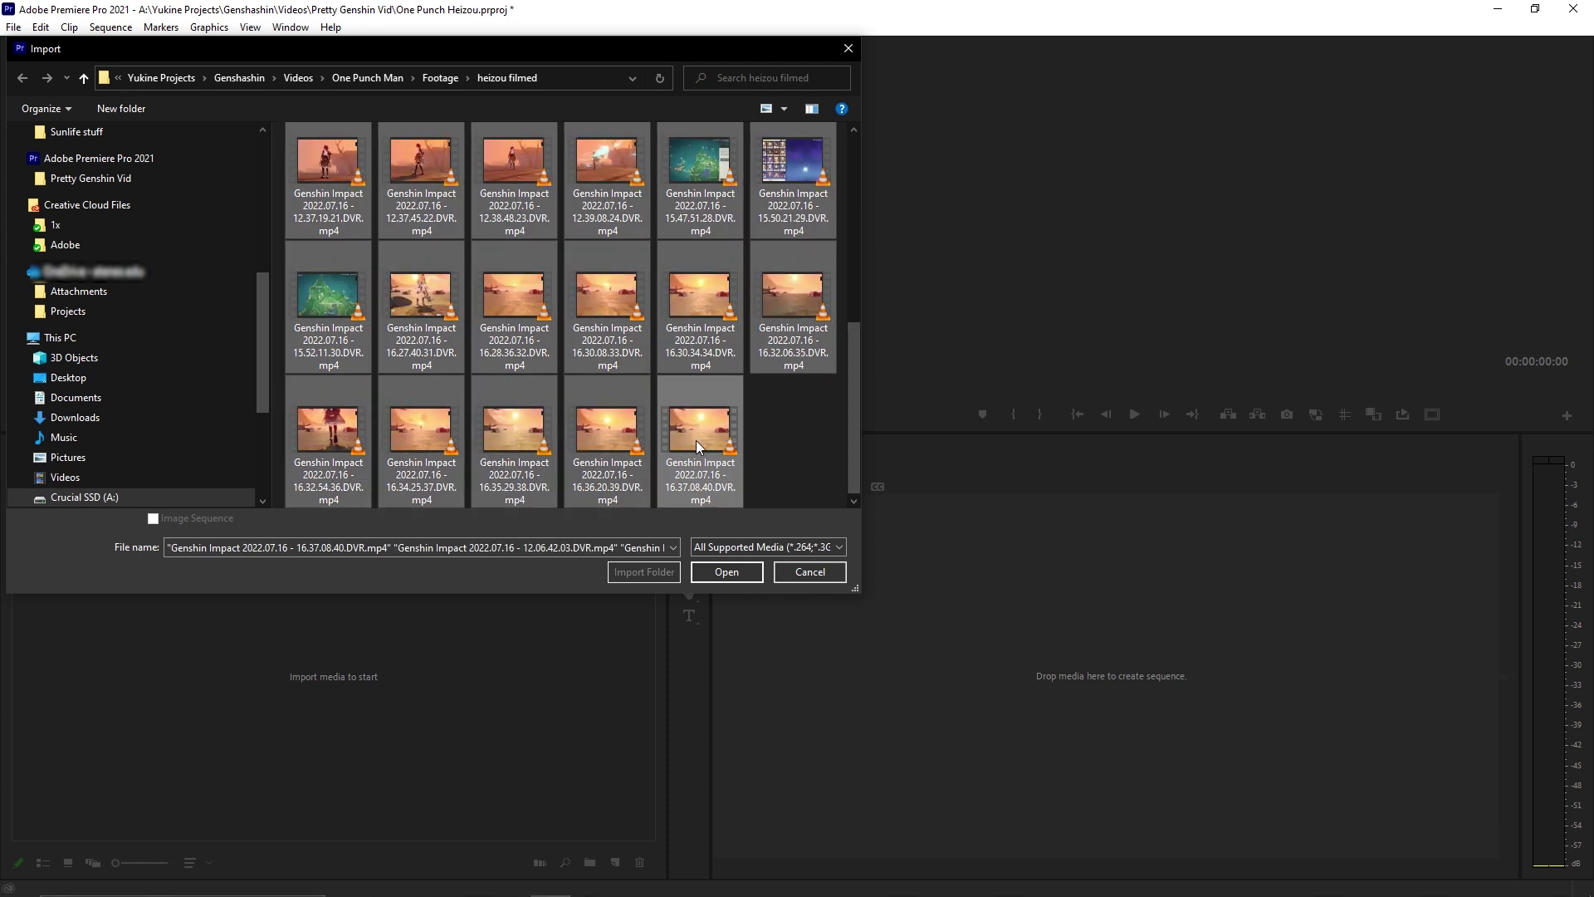
click(715, 581)
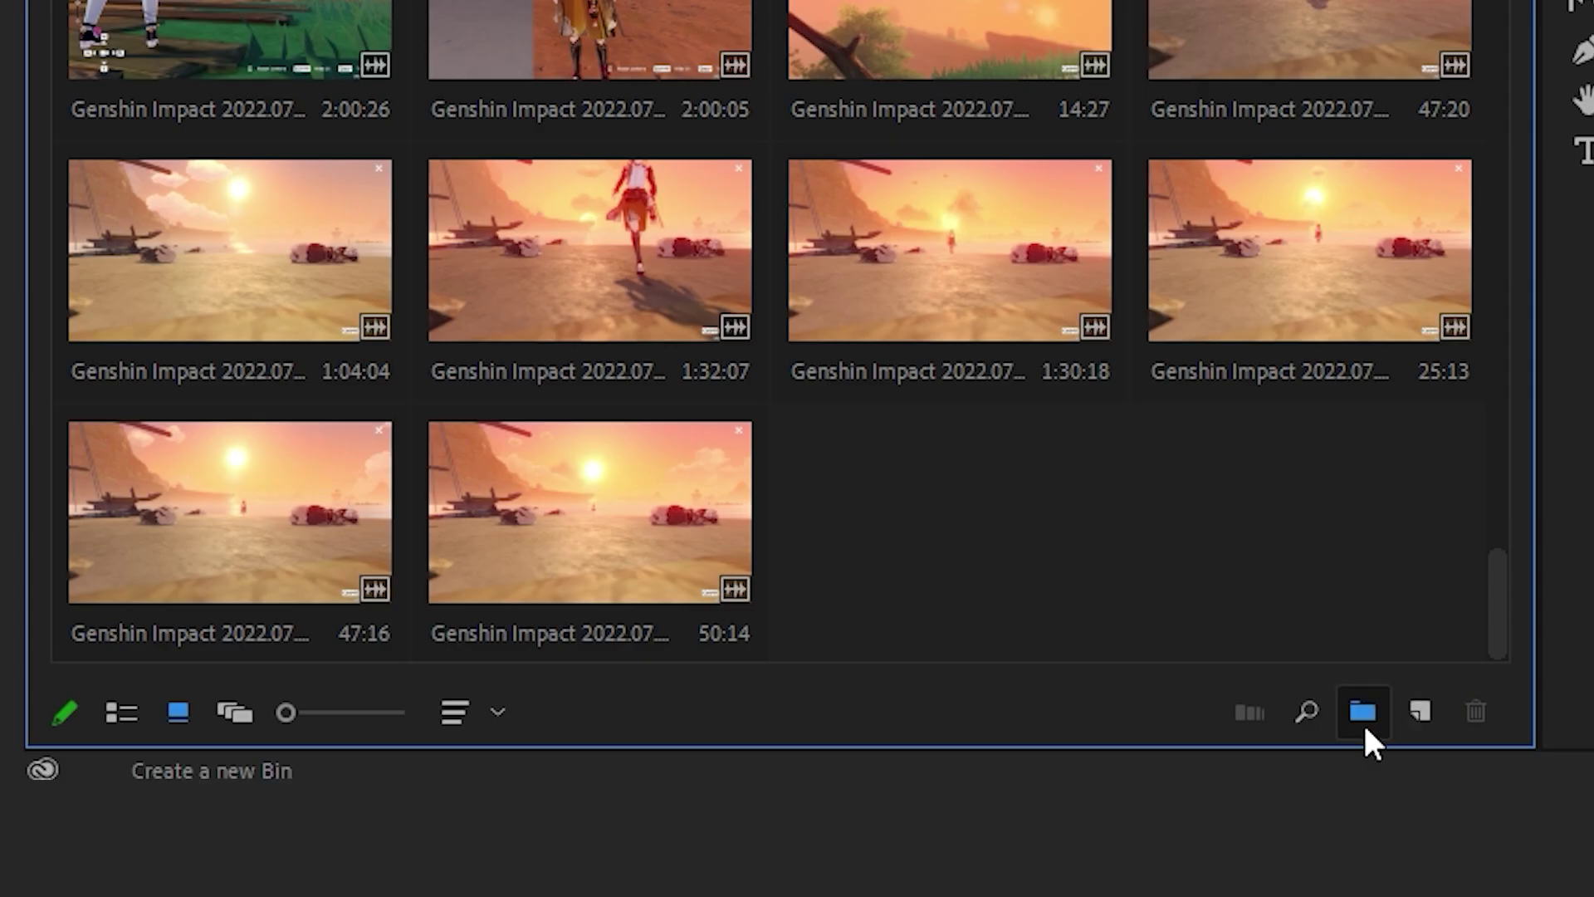
- Create a new bin named Heizou Punches
click(589, 863)
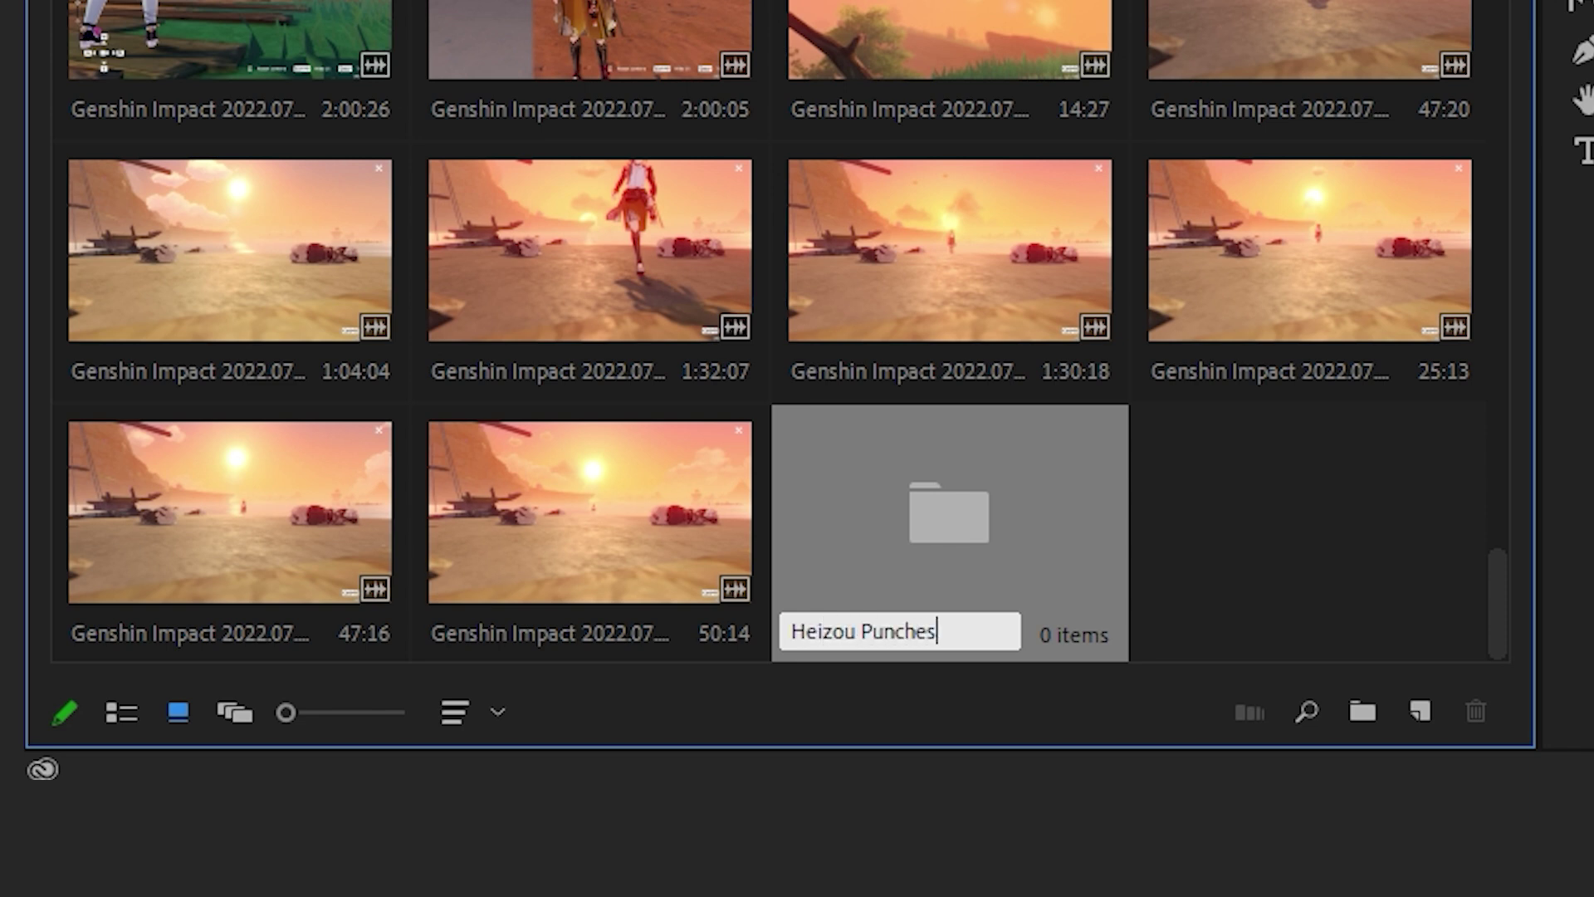
text(Heizou Punches)
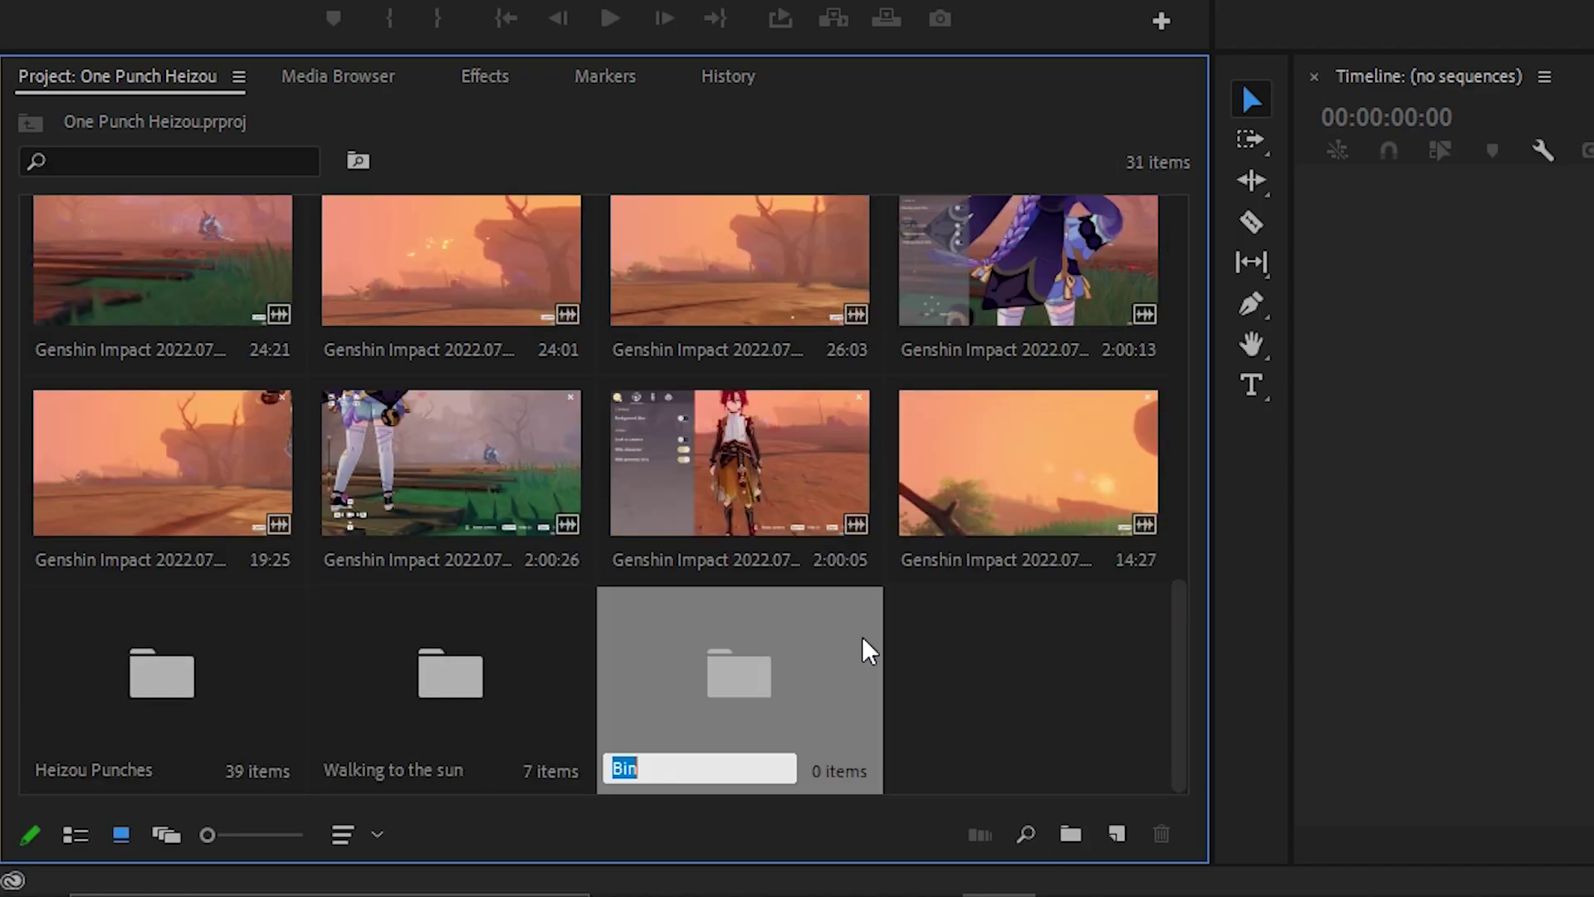
key(Return)
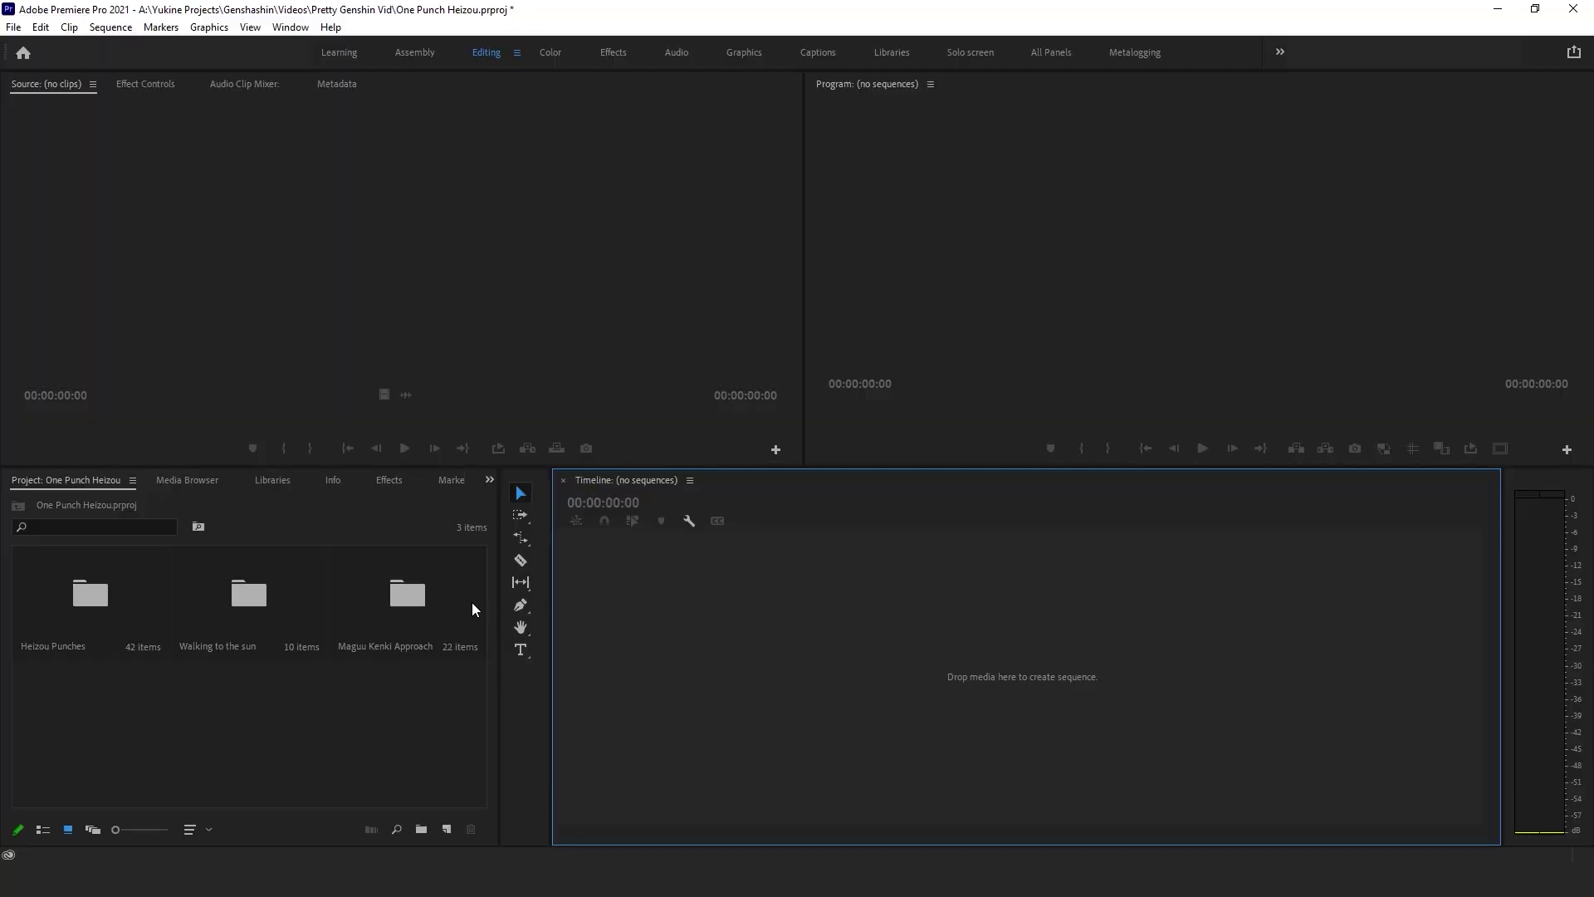
- Load a grass clip from the Maguu Kenki Approach bin into the Source monitor
double_click(383, 596)
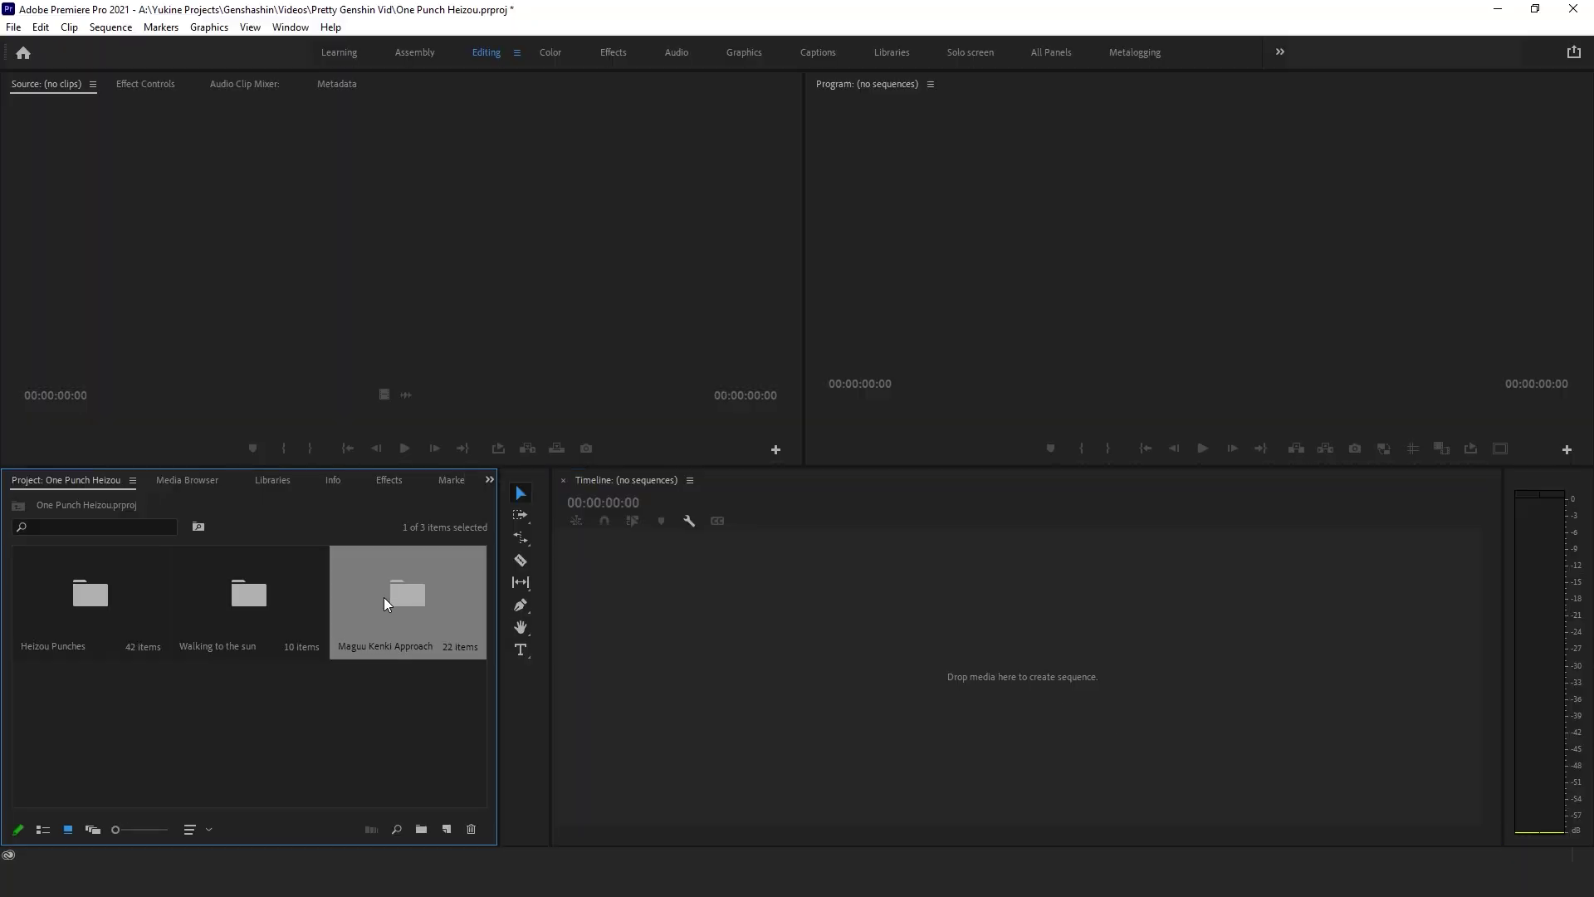
scroll(410, 691, down, 1)
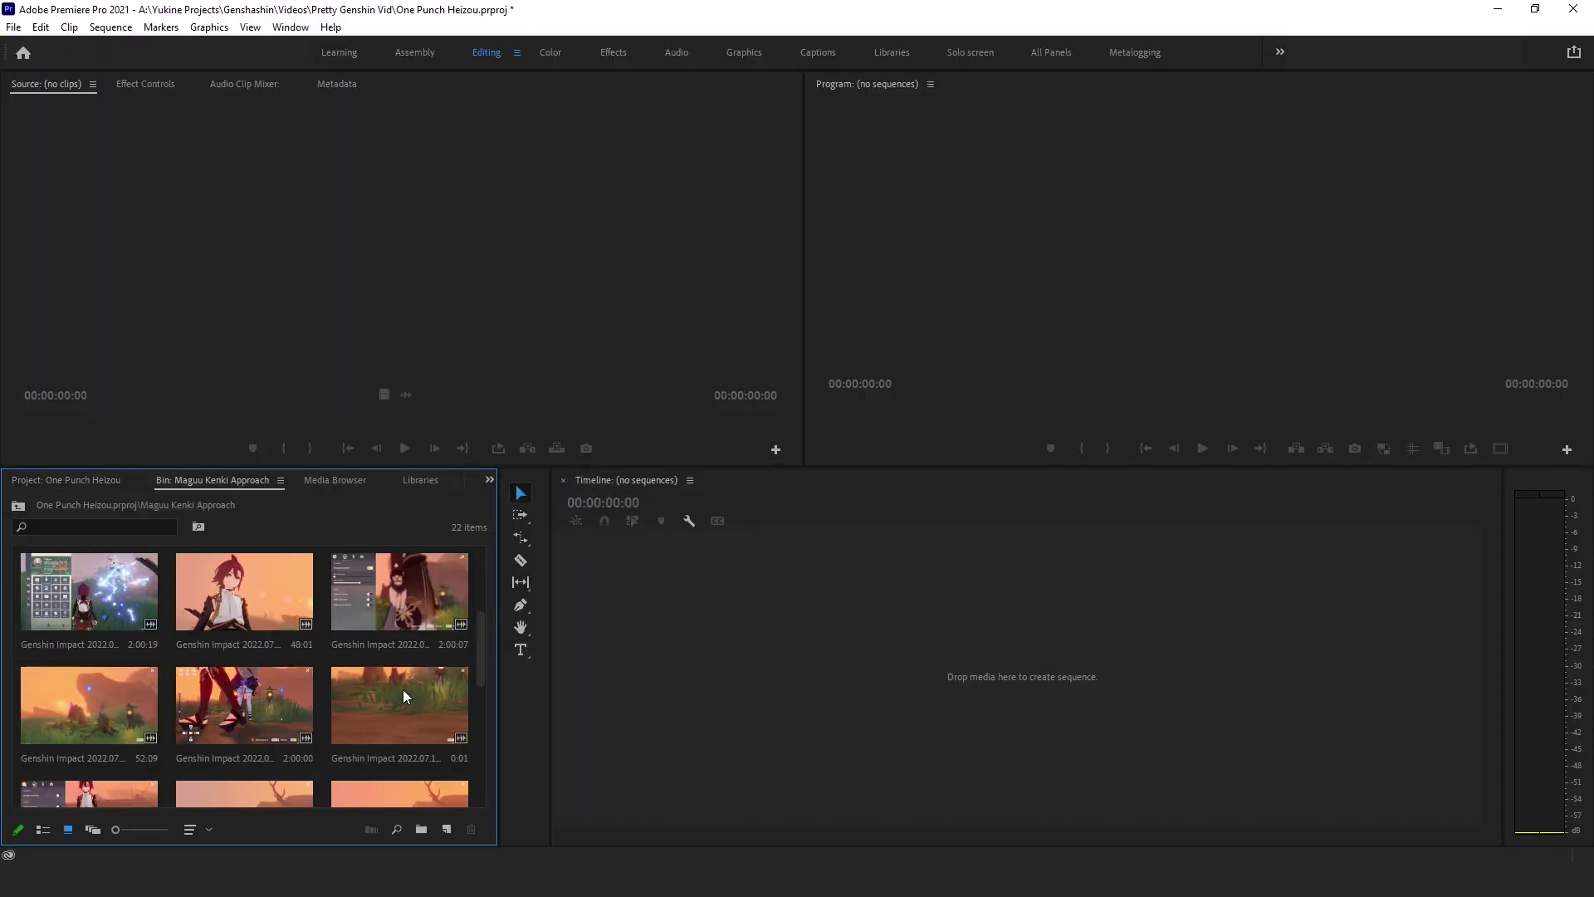
double_click(391, 719)
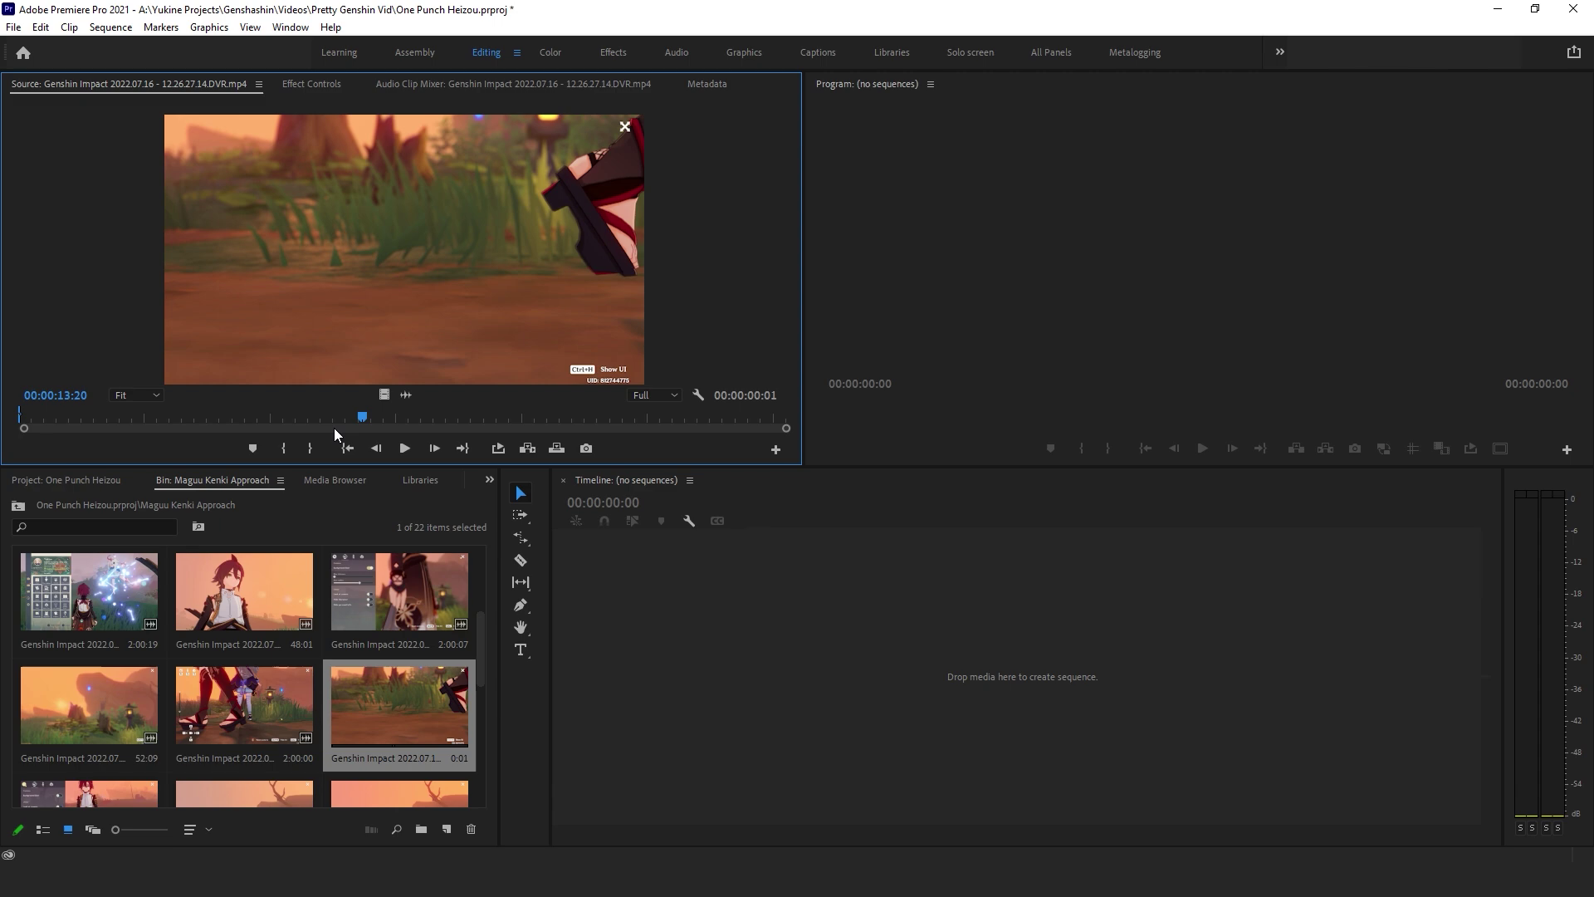
- Mark in and out points around a one-second portion and build a new sequence from it
drag(362, 417, 436, 417)
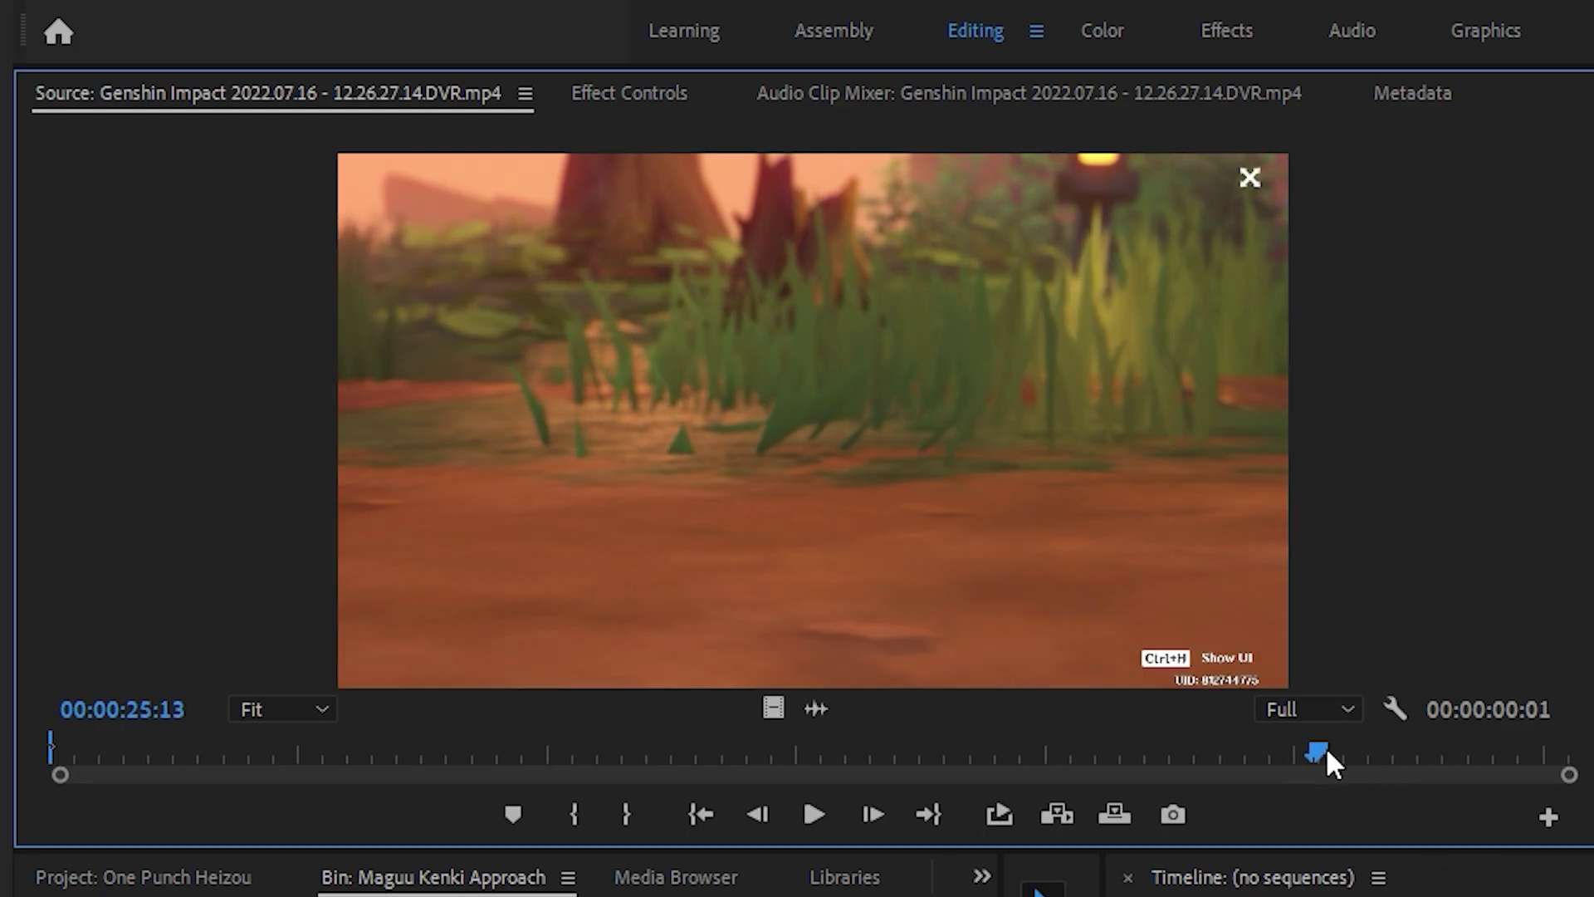
drag(1328, 752, 1381, 745)
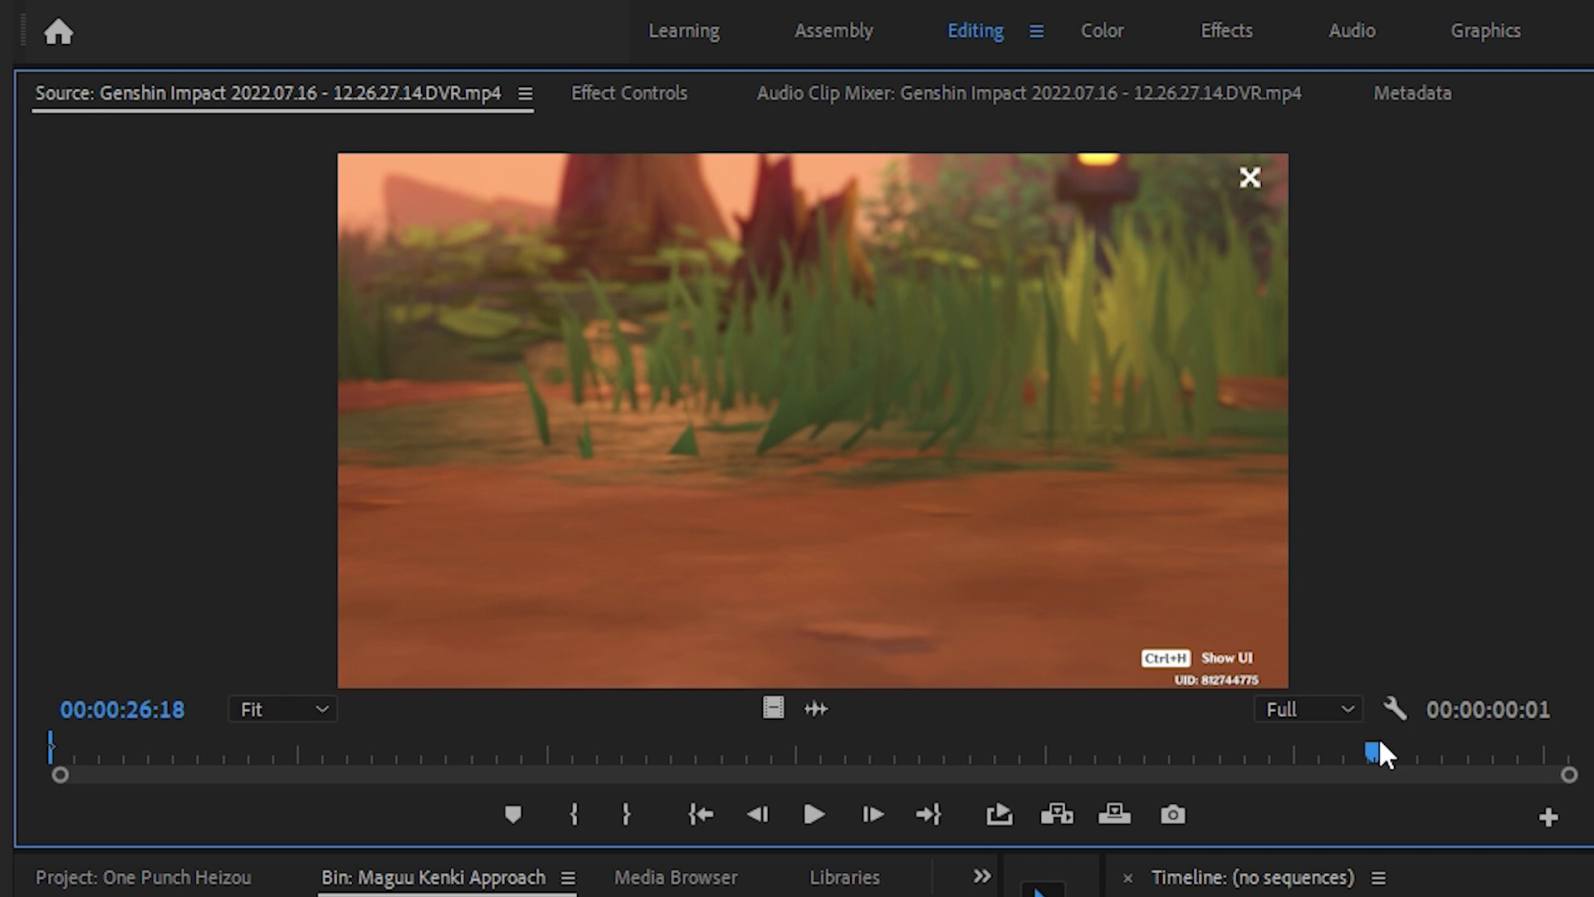
click(586, 815)
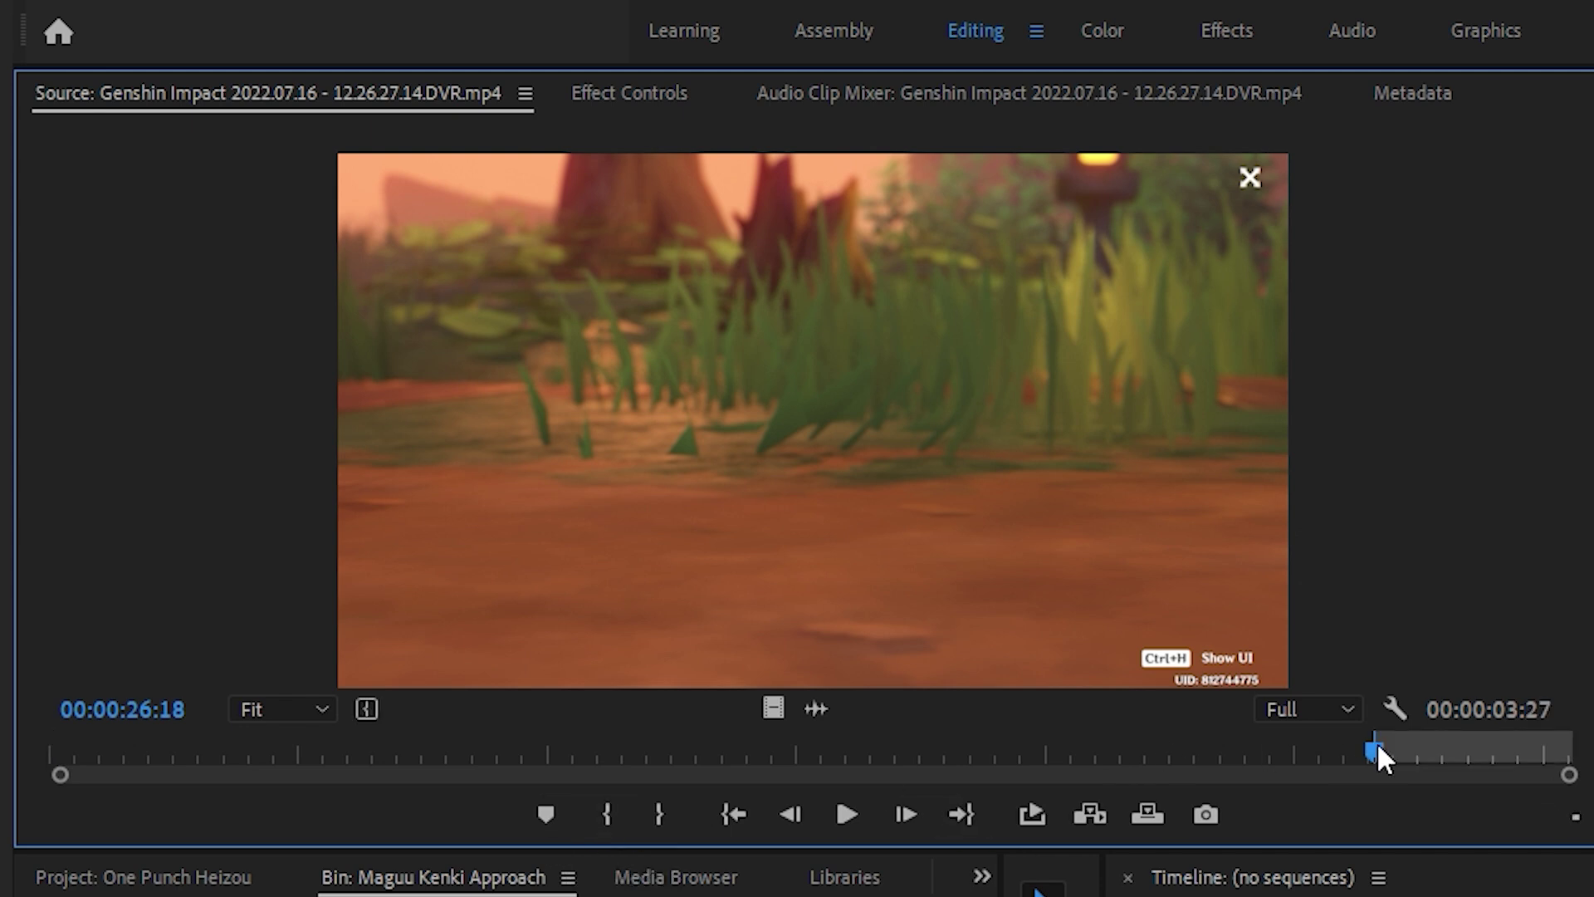
drag(1377, 741, 1432, 734)
click(660, 814)
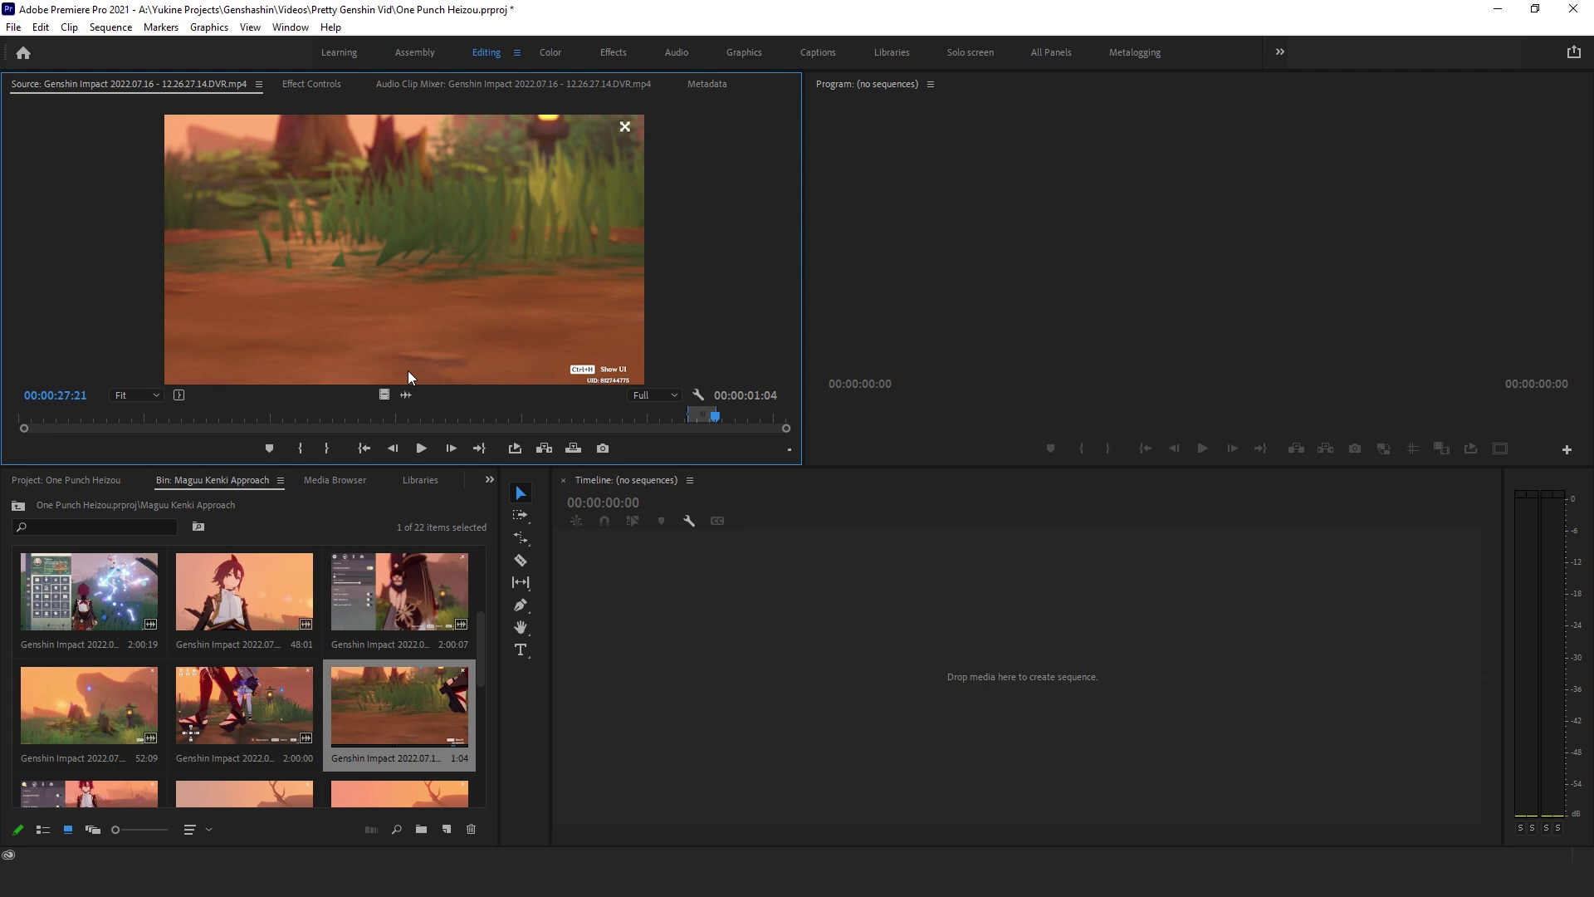
drag(710, 706, 711, 708)
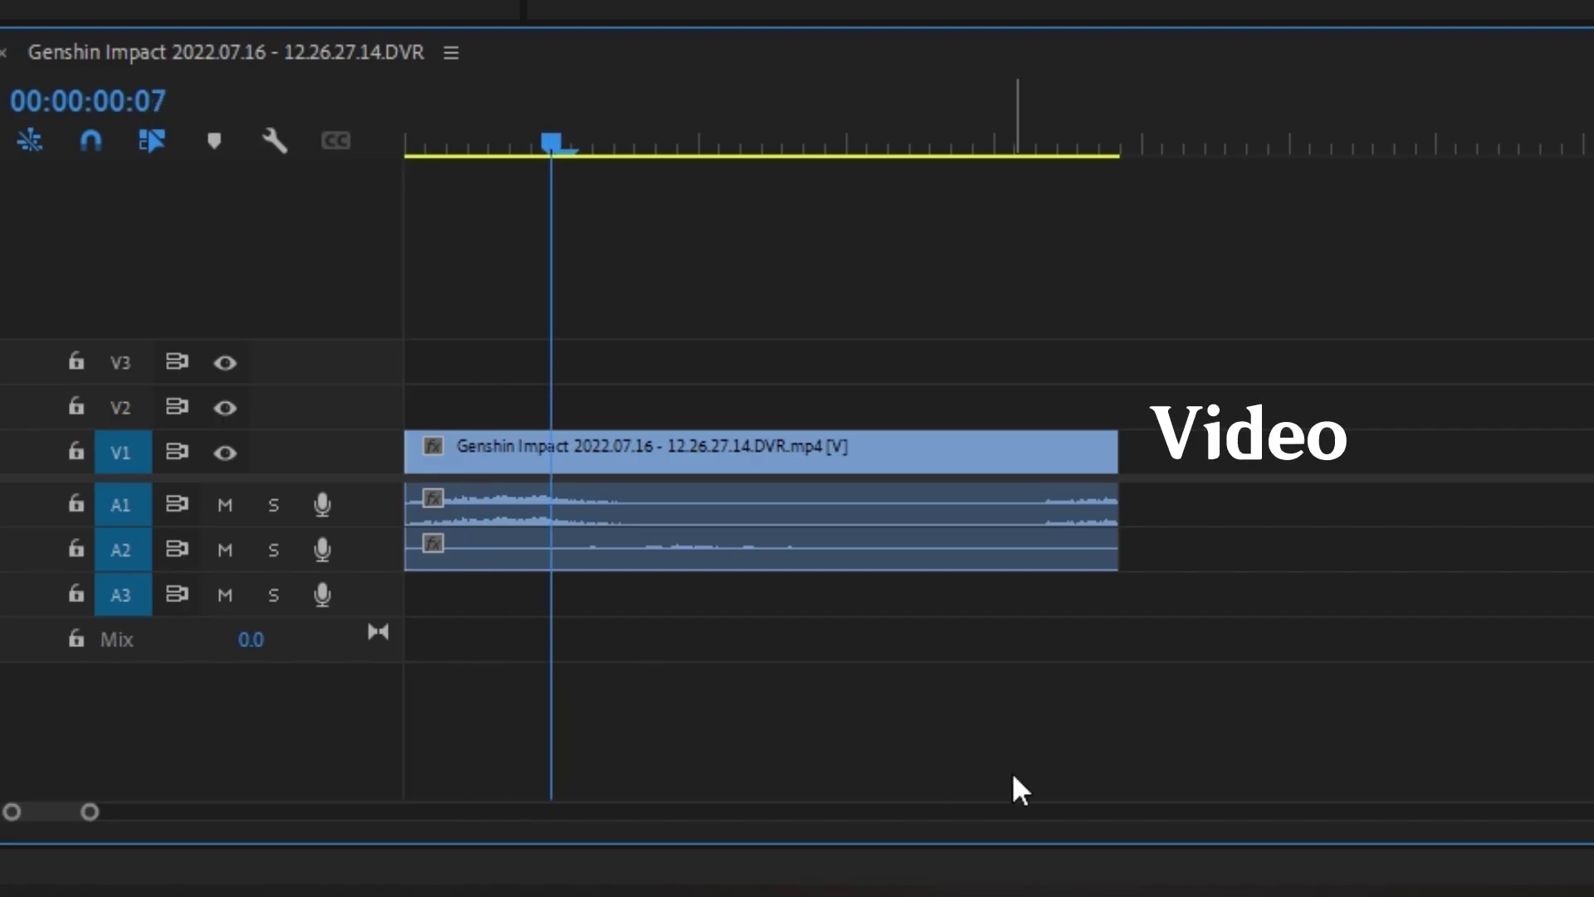
key(space)
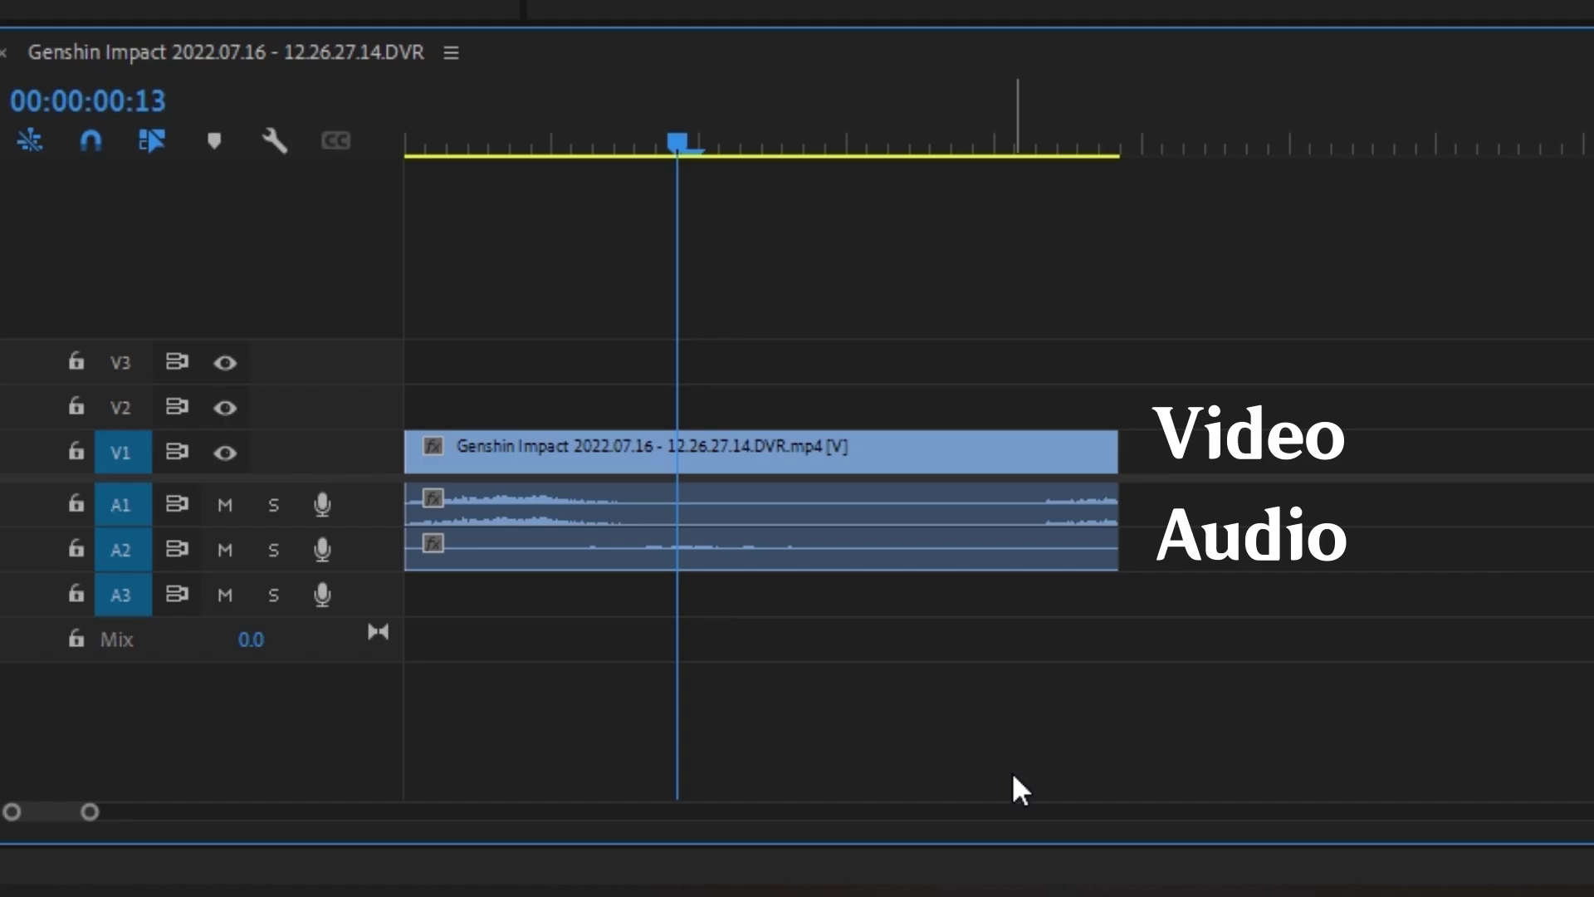
click(645, 670)
key(space)
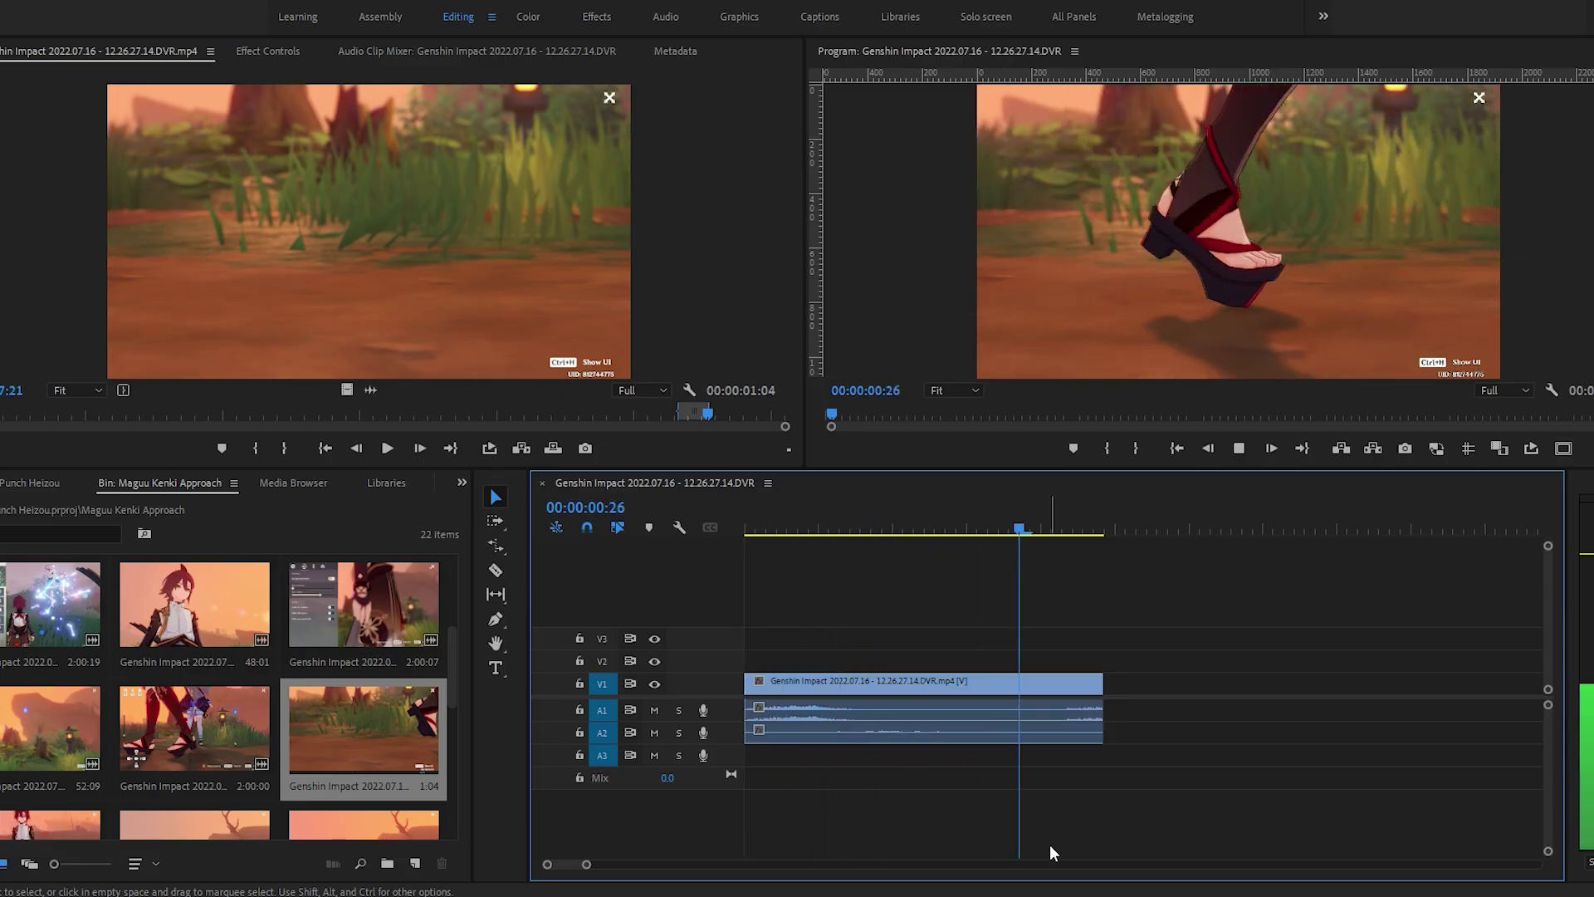
key(space)
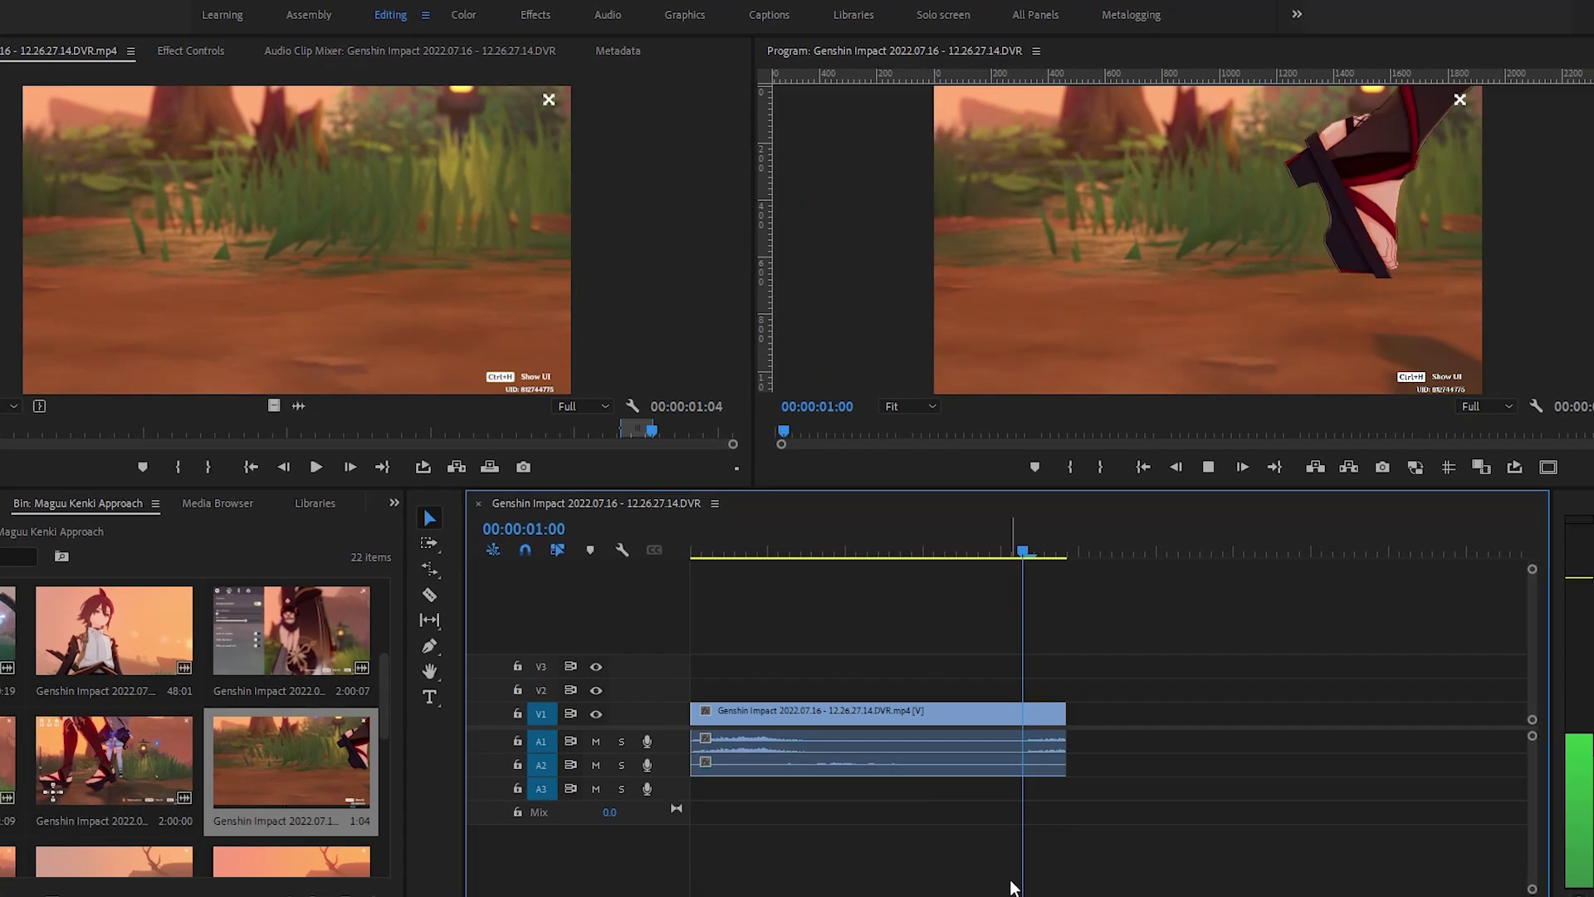
key(space)
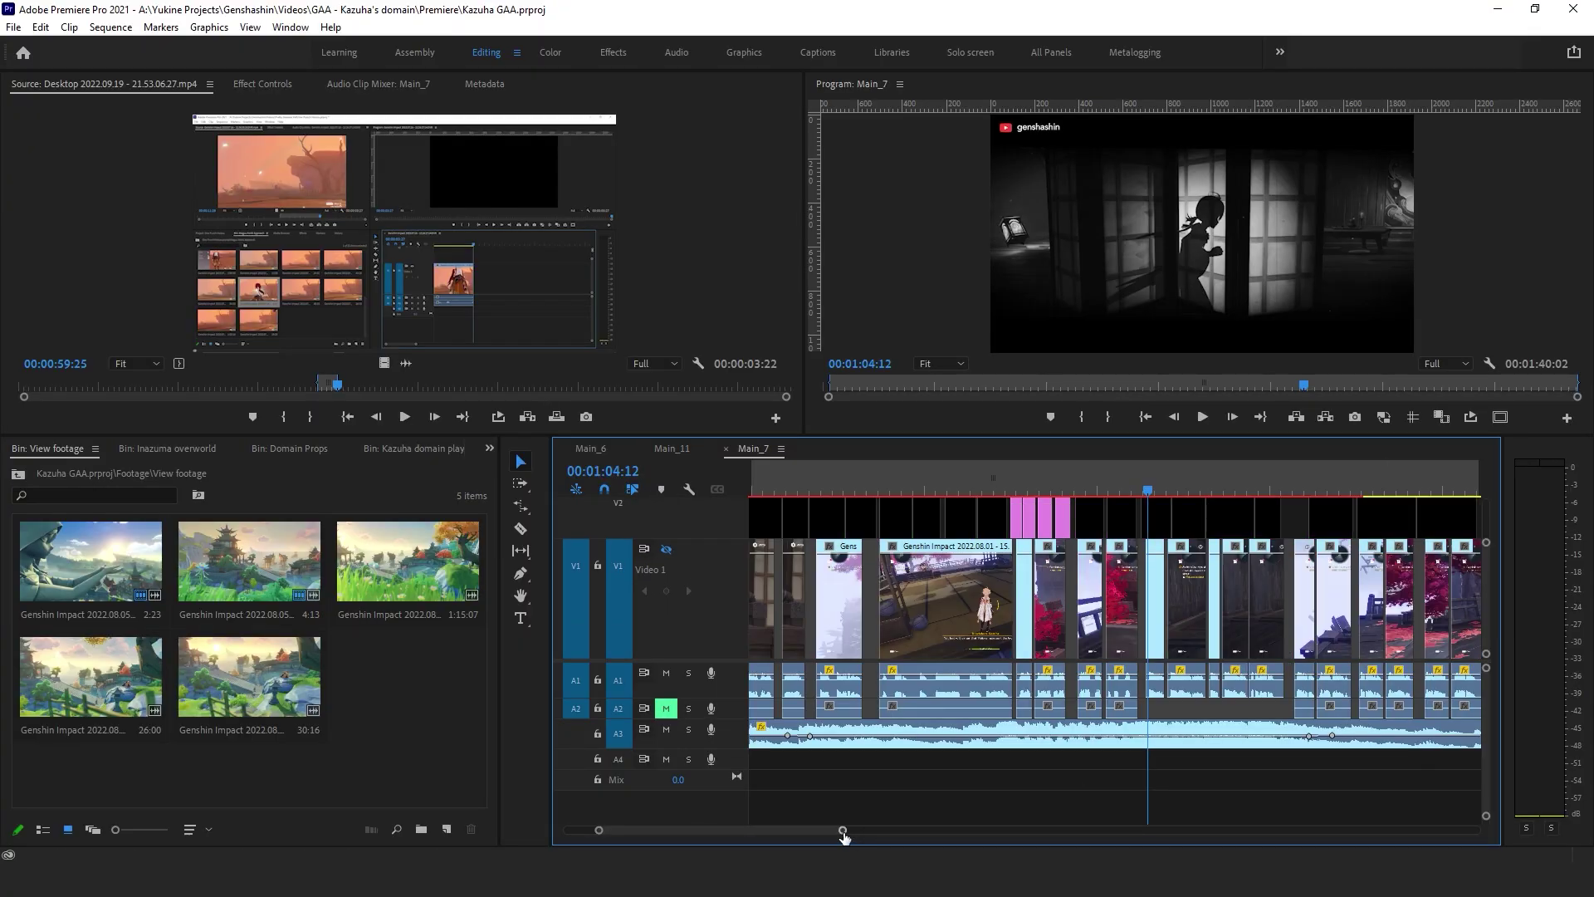
- Widen the timeline zoom, enlarge V1 to show thumbnails, and trim 16 frames off the clip end
drag(843, 831, 752, 830)
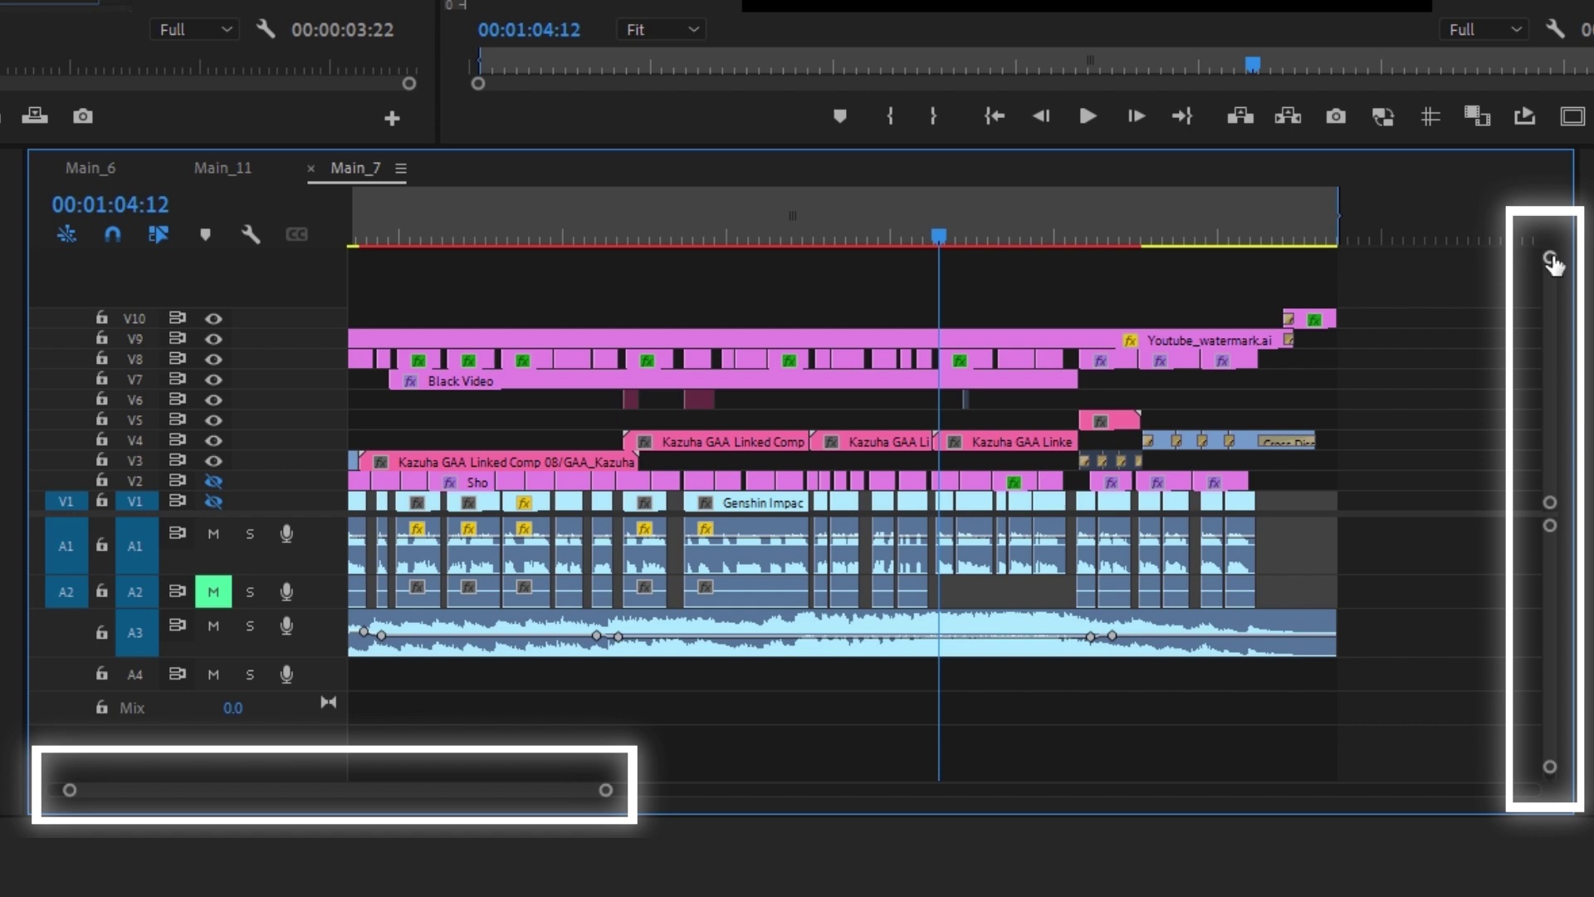
mouse_move(1552, 264)
mouse_down()
mouse_move(1556, 283)
mouse_move(1560, 245)
mouse_up()
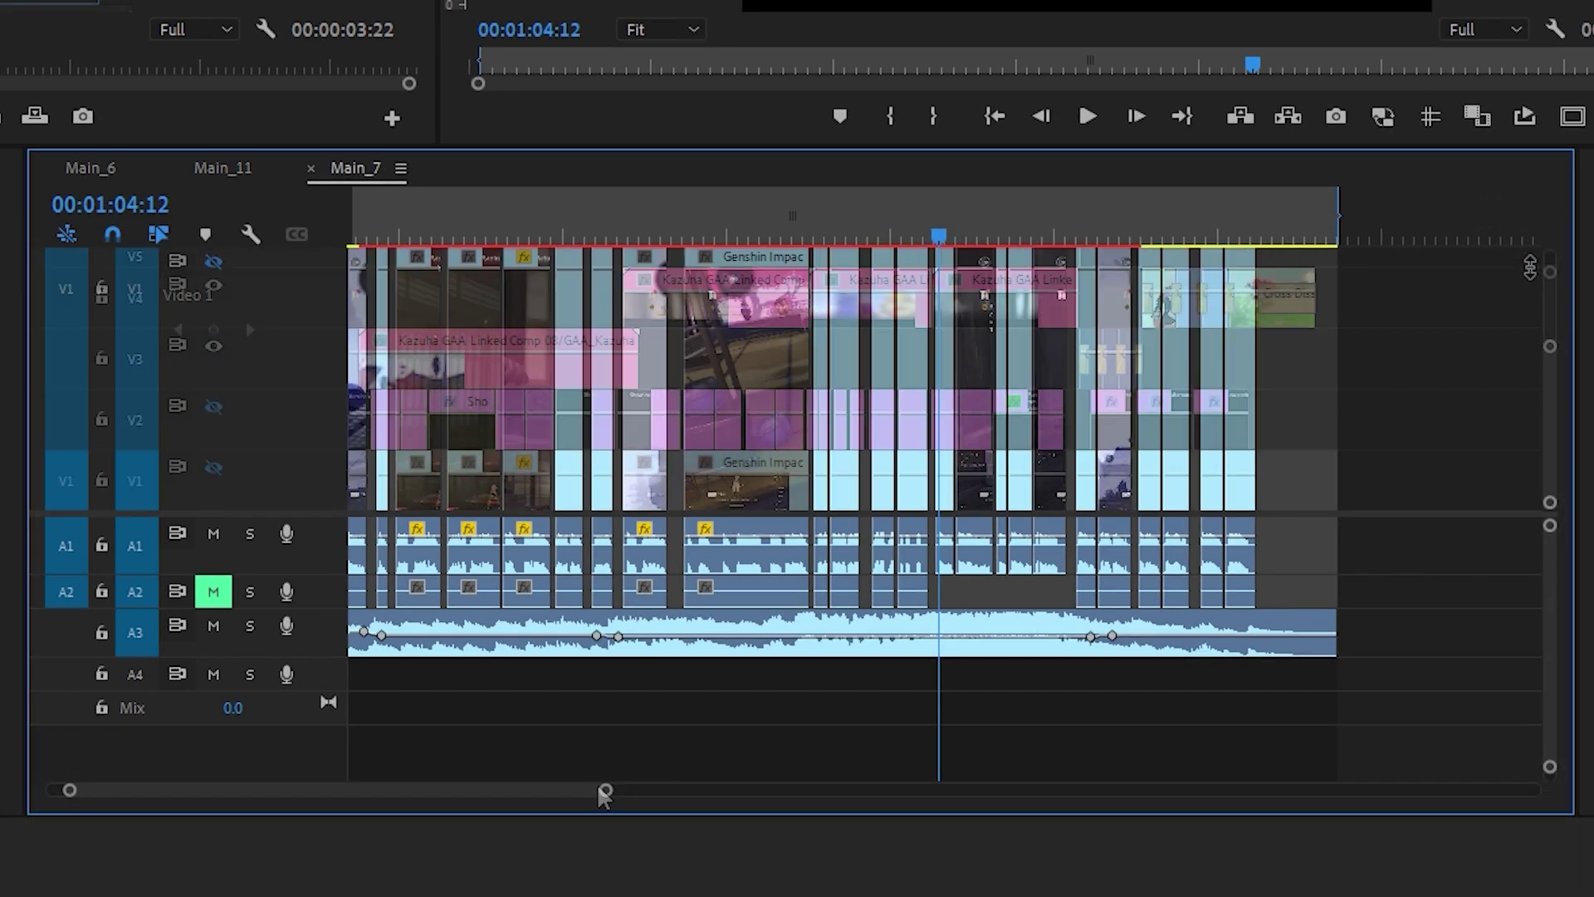
drag(603, 793, 399, 765)
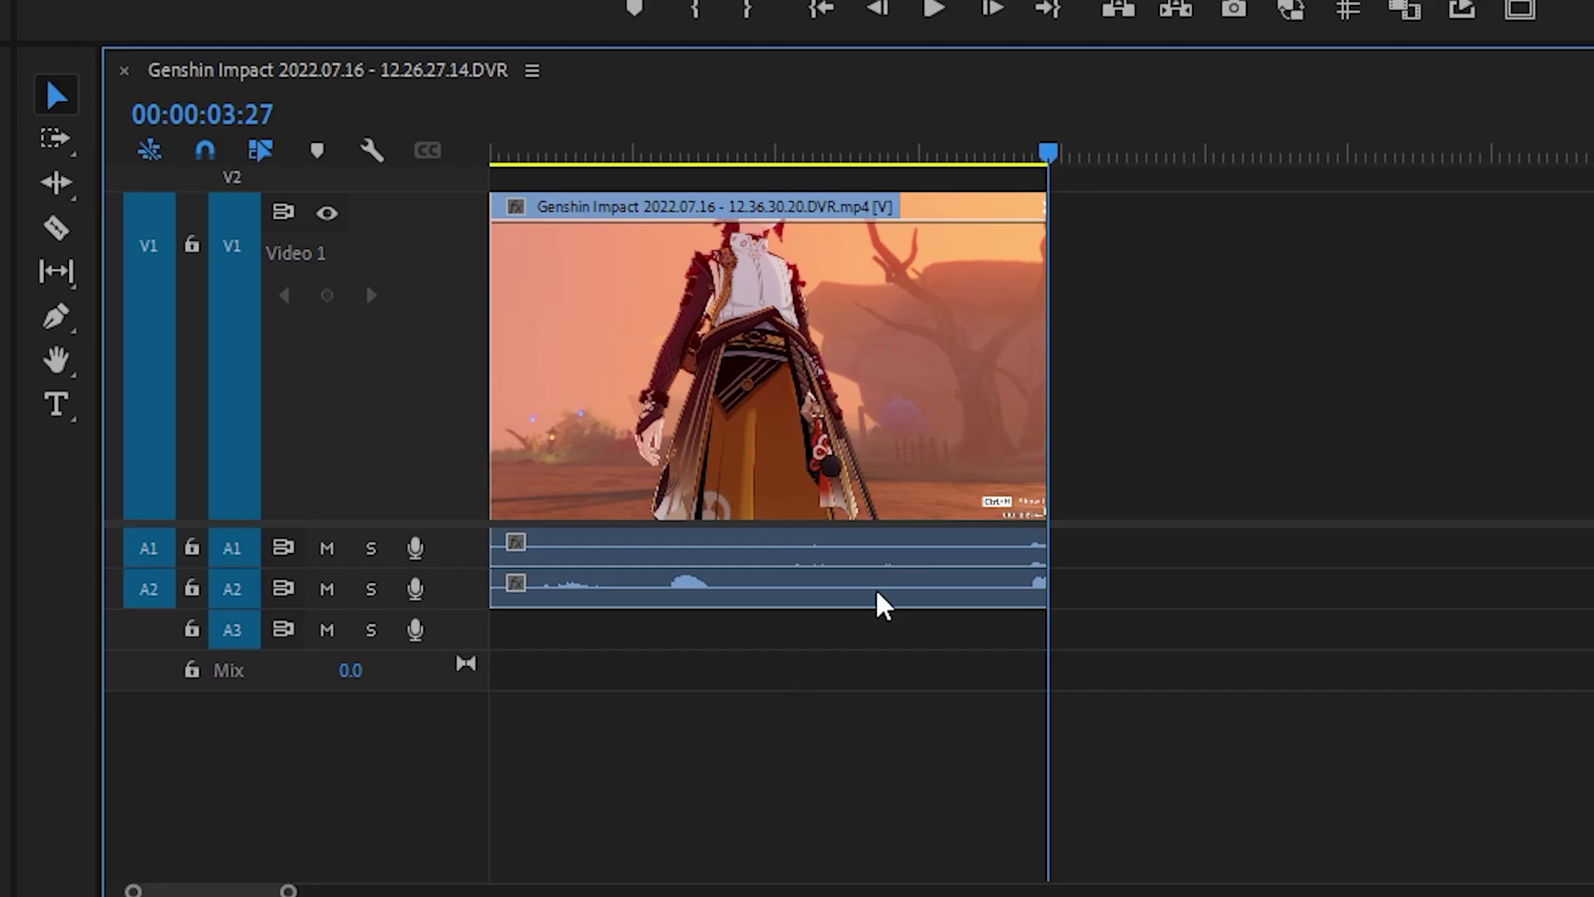
drag(1036, 407, 952, 395)
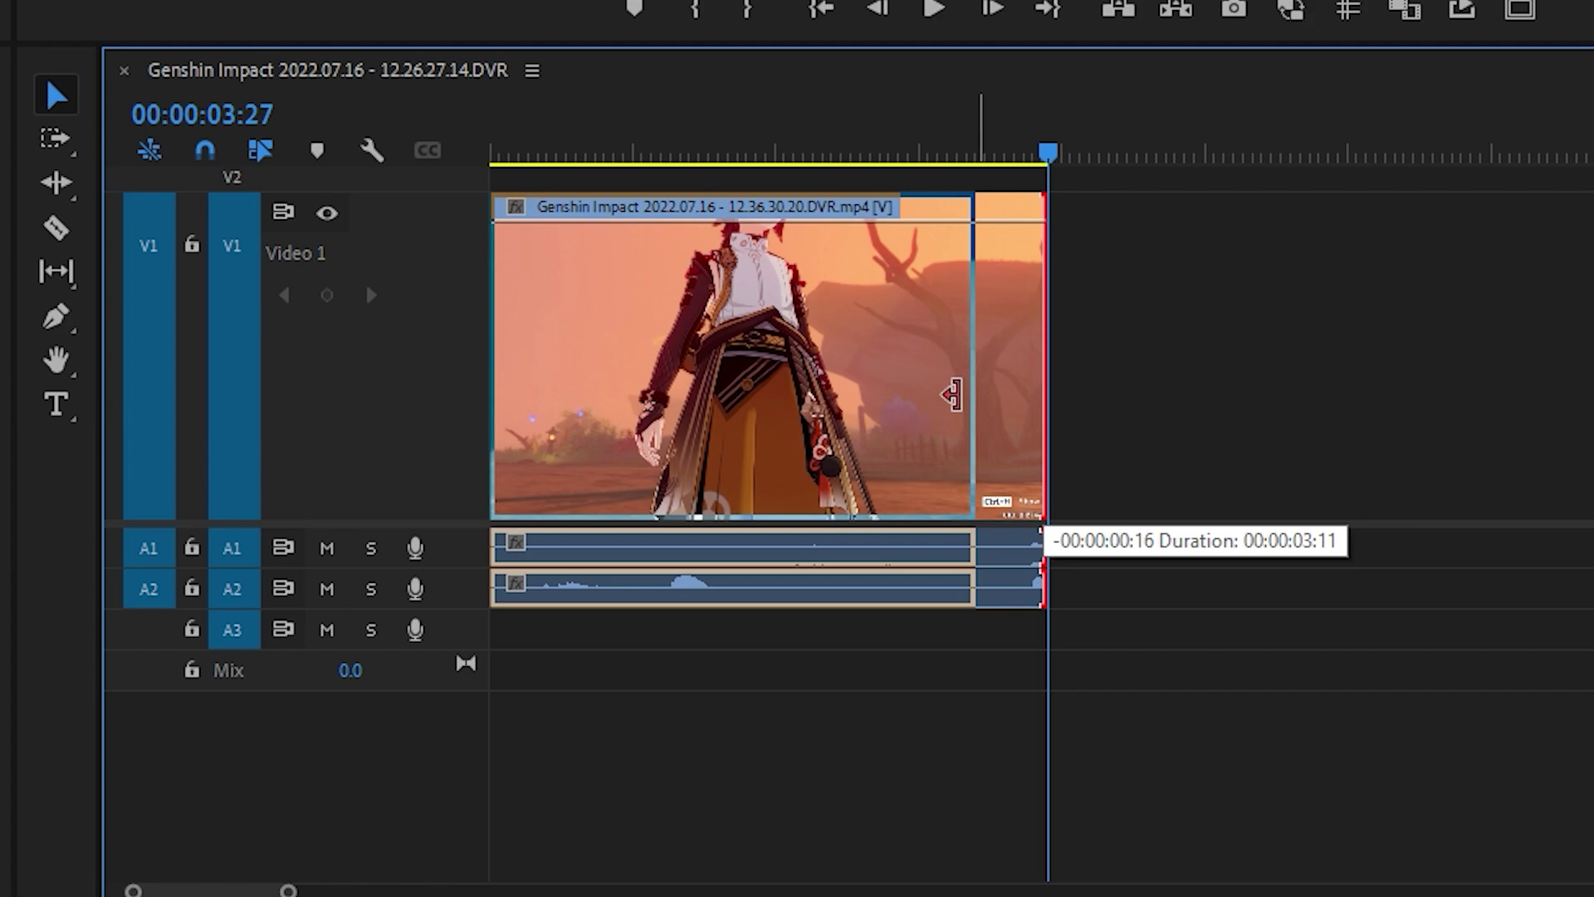
- Trim the clip to 3:11, then reposition and scale it down to leave a black border
drag(776, 413, 765, 414)
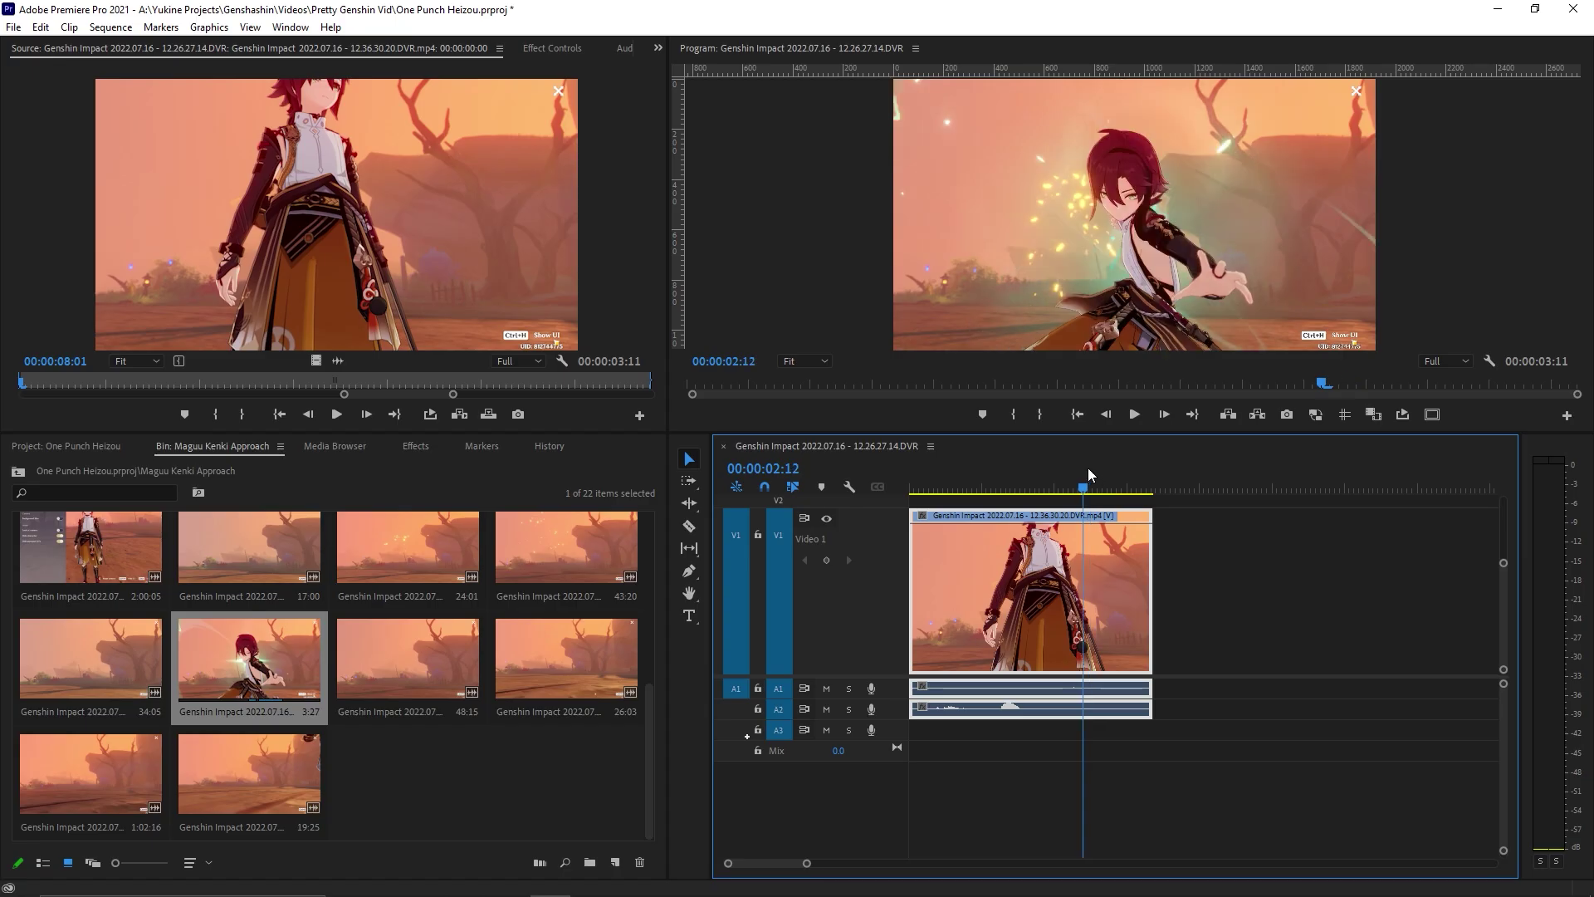
key(Left)
click(1234, 189)
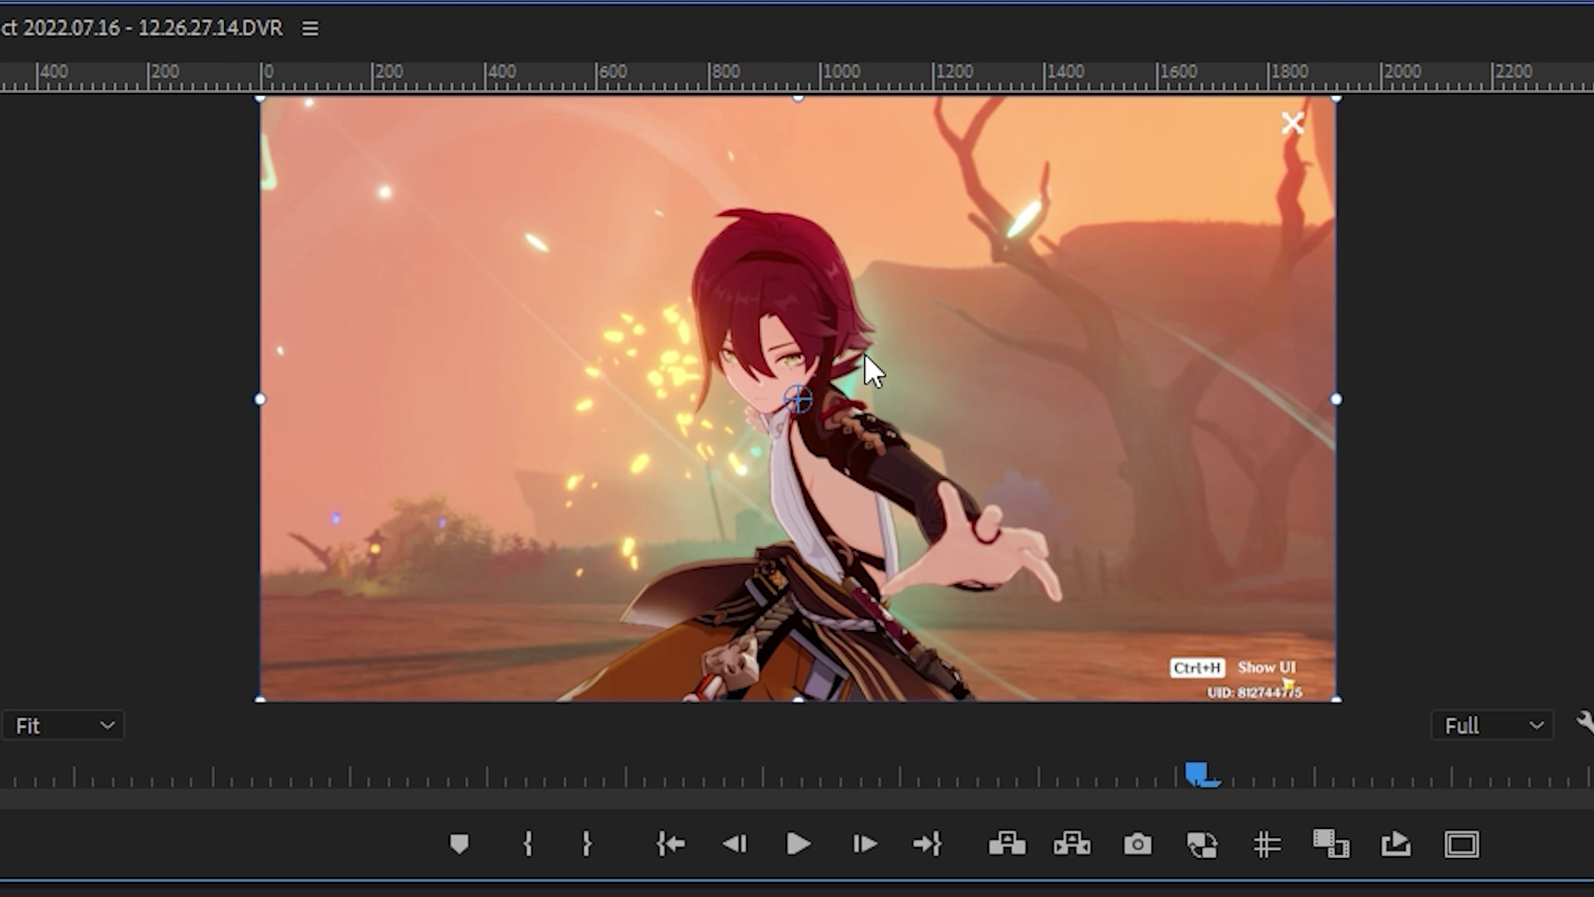
drag(1166, 197, 1172, 265)
drag(881, 521, 1050, 486)
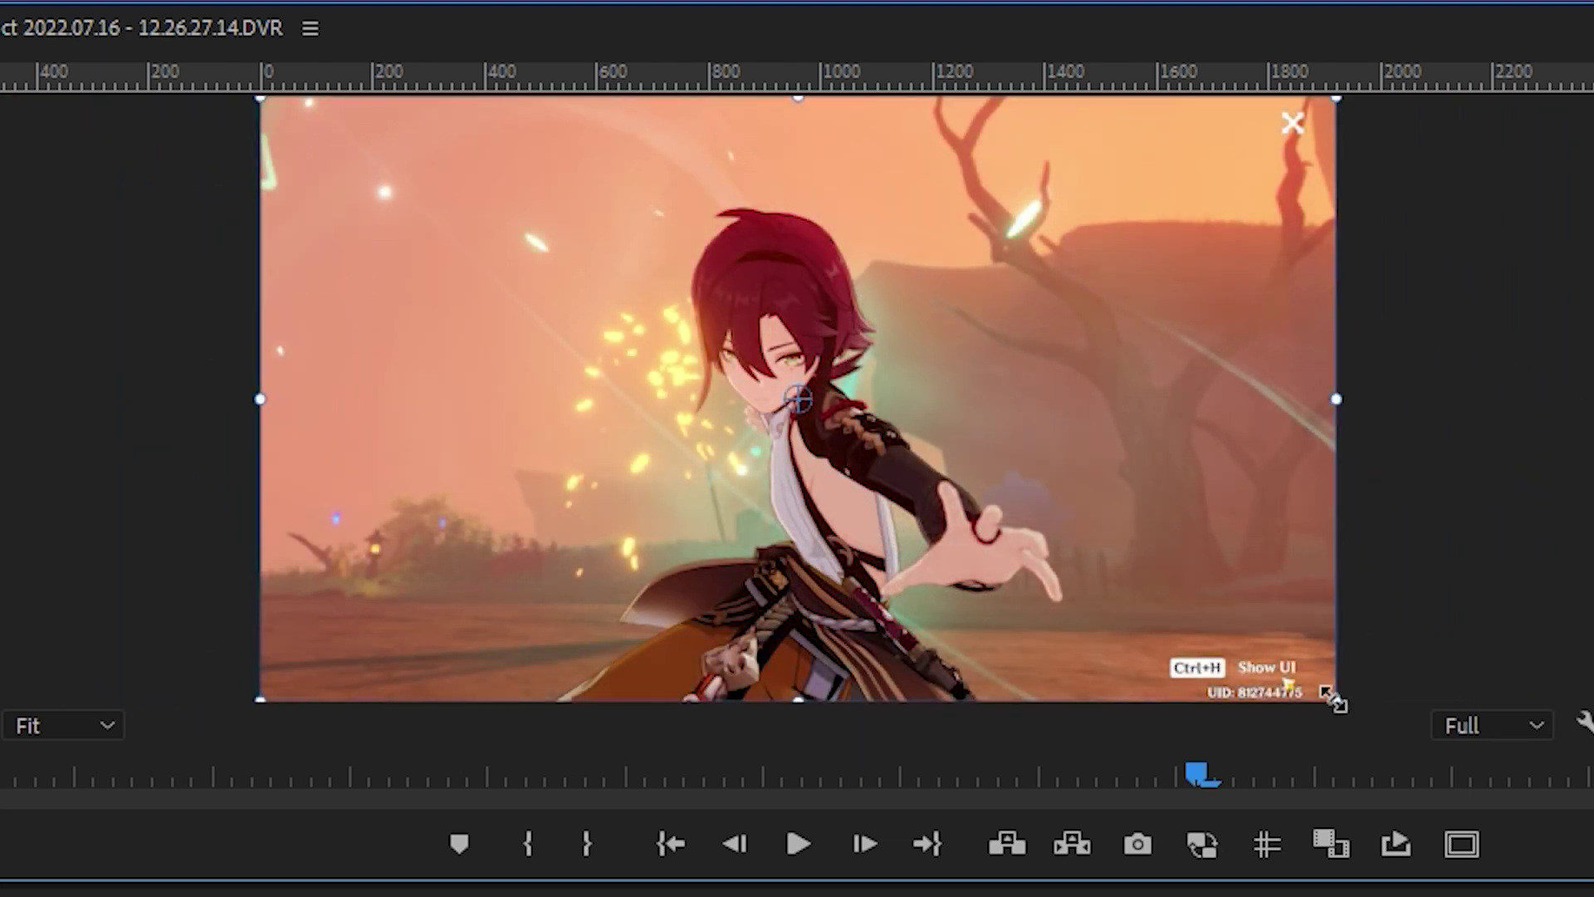
mouse_move(1333, 700)
mouse_down()
mouse_move(1462, 758)
mouse_move(1253, 658)
mouse_move(1353, 694)
mouse_up()
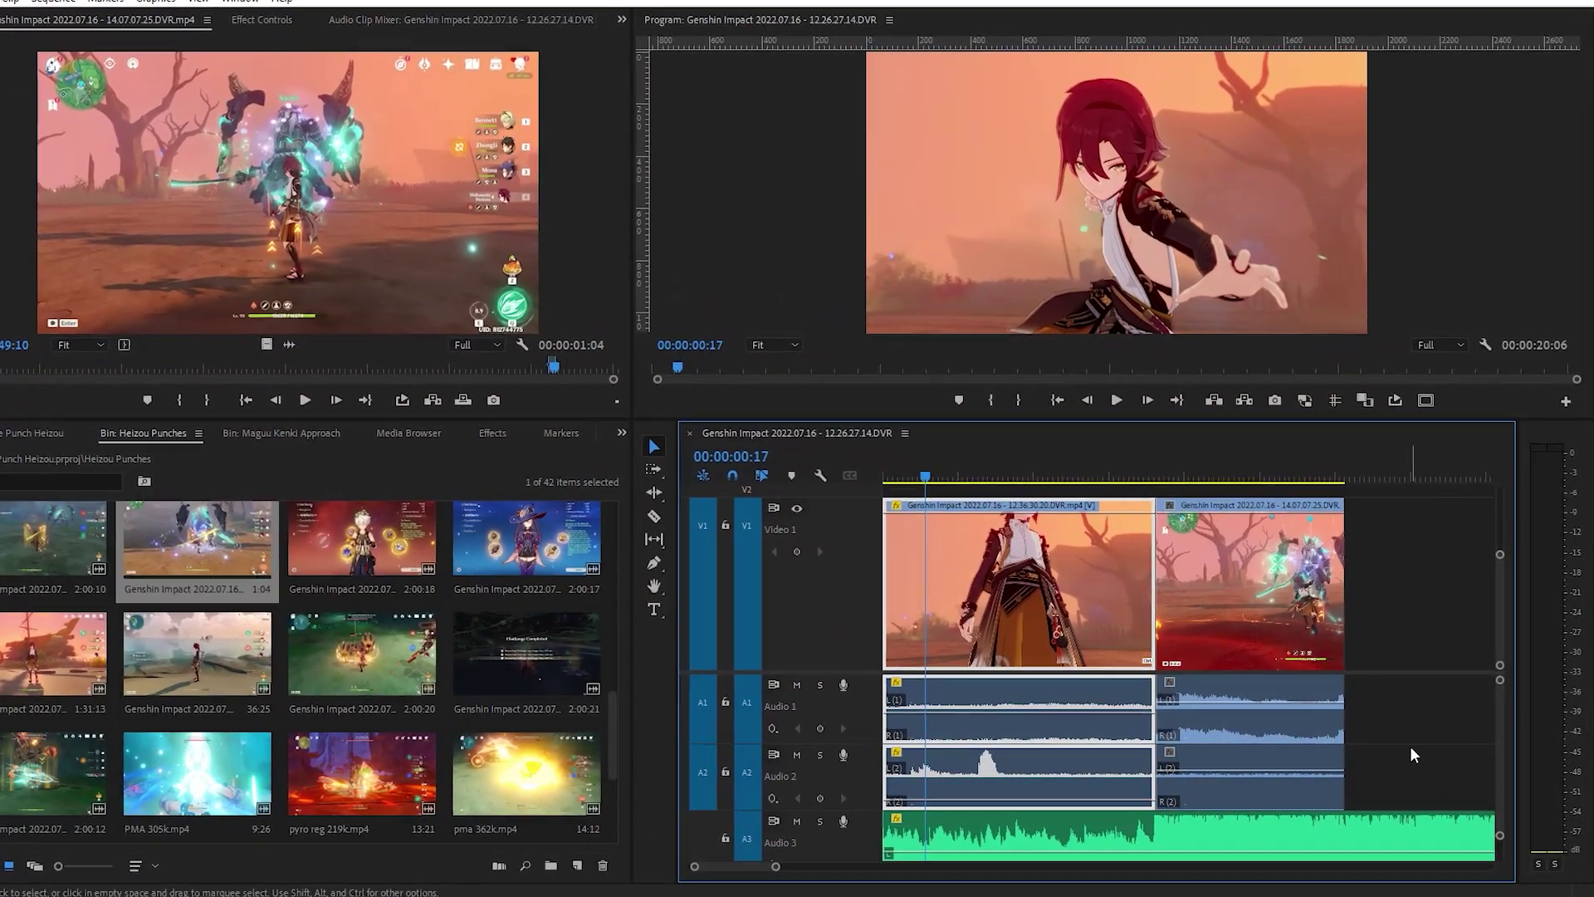
- Lower Audio 2 to -15.7 dB, Audio 1 to -4.7 dB and the background music to -12.8 dB
drag(1004, 767, 1004, 749)
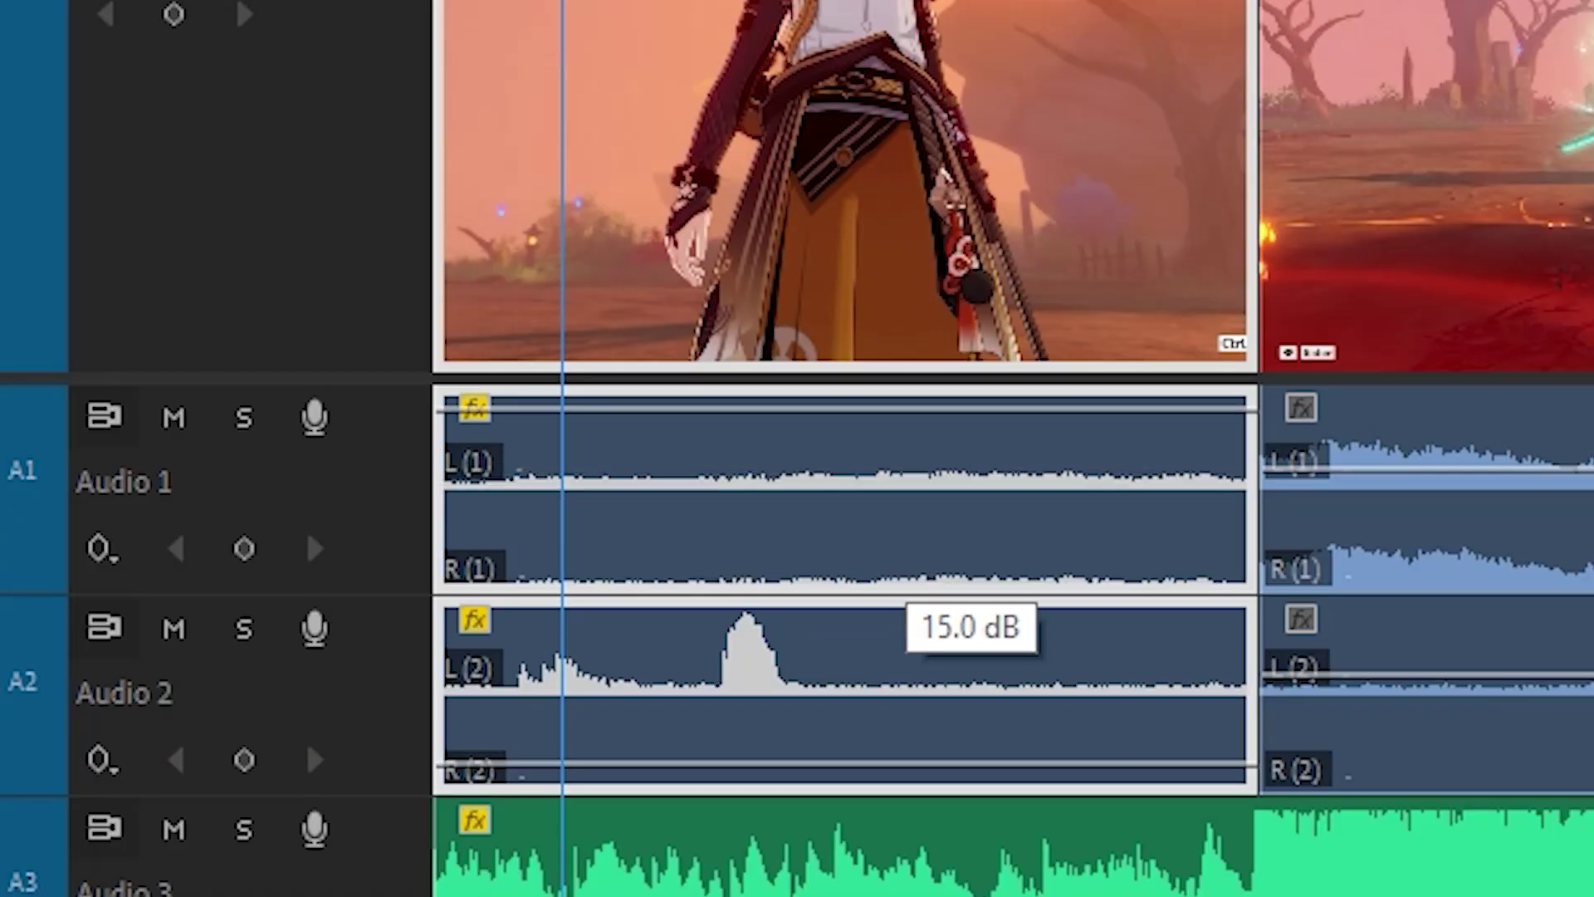
drag(972, 407, 972, 548)
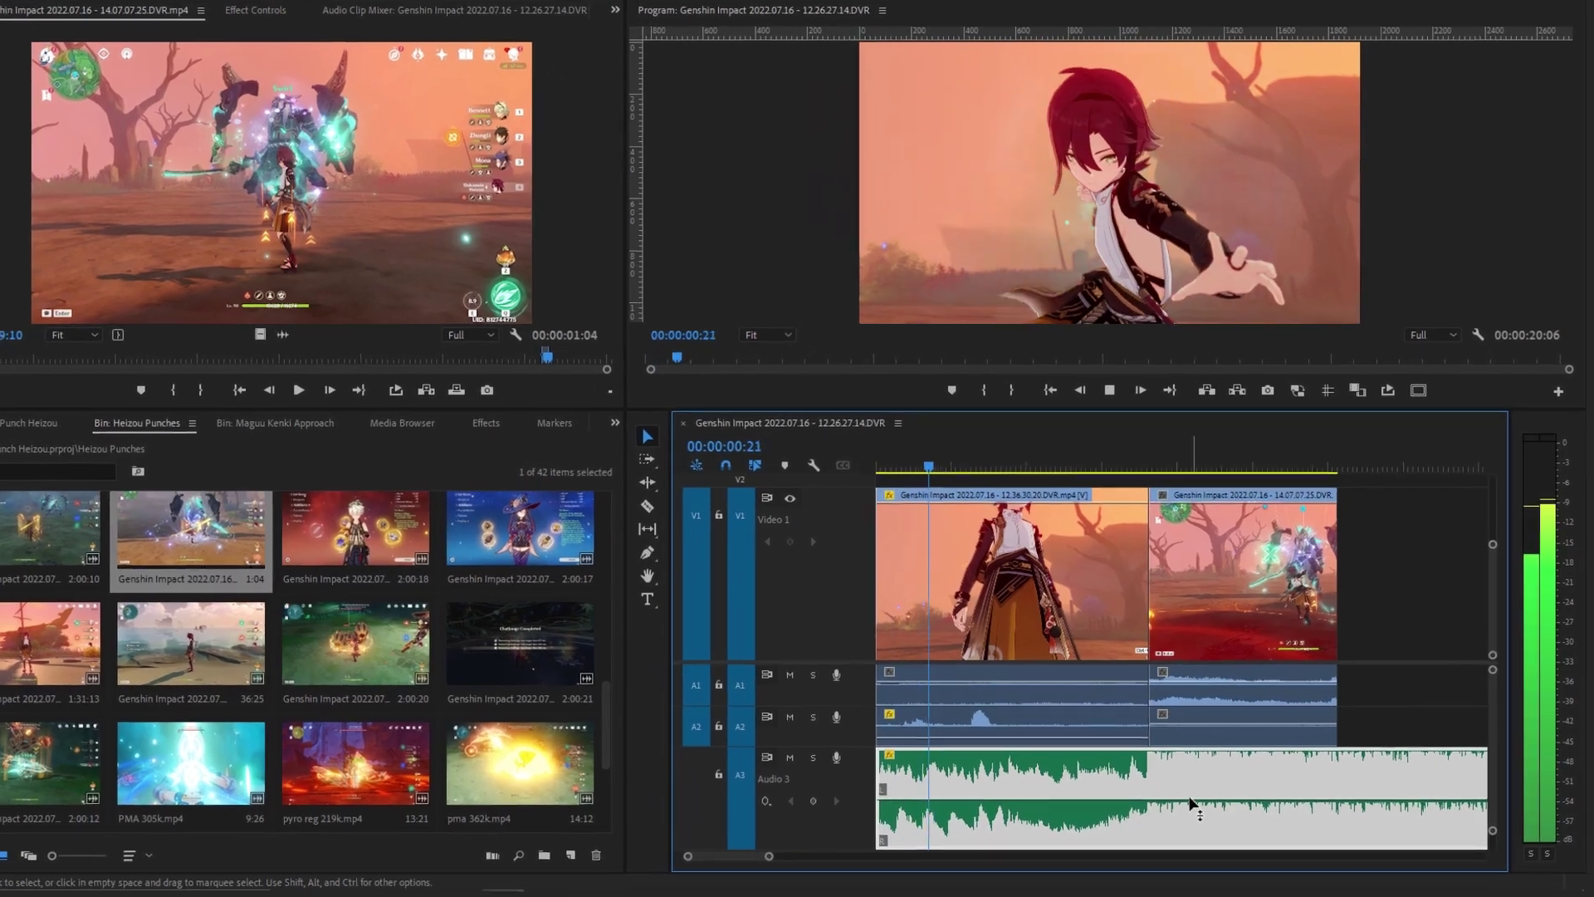
mouse_move(1188, 807)
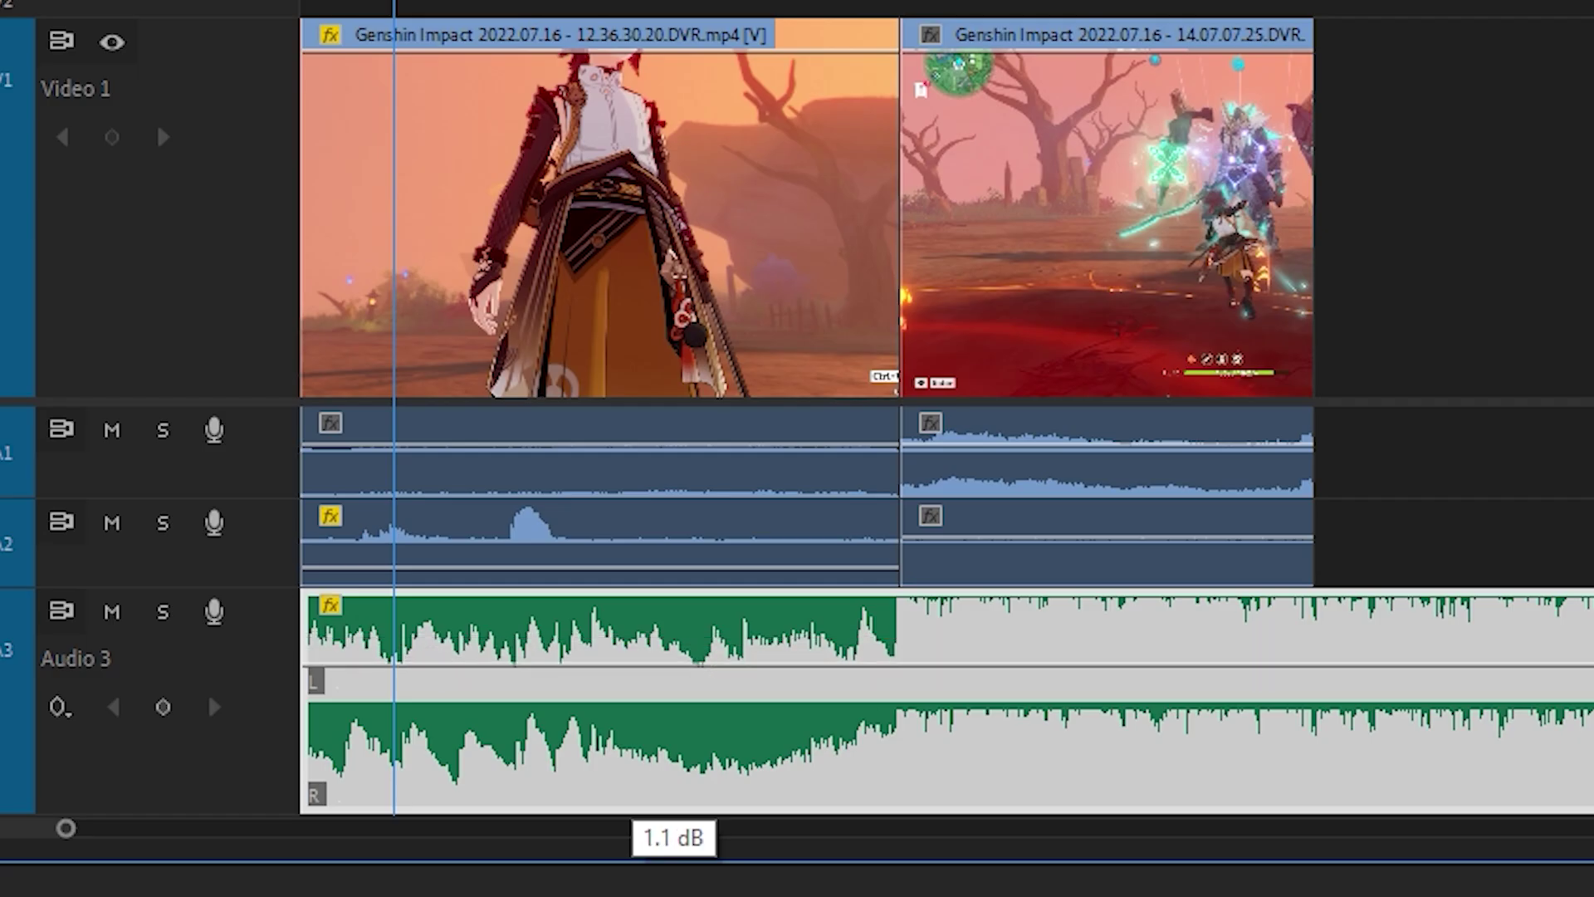
mouse_move(664, 664)
mouse_down()
mouse_move(664, 735)
mouse_move(679, 660)
mouse_up()
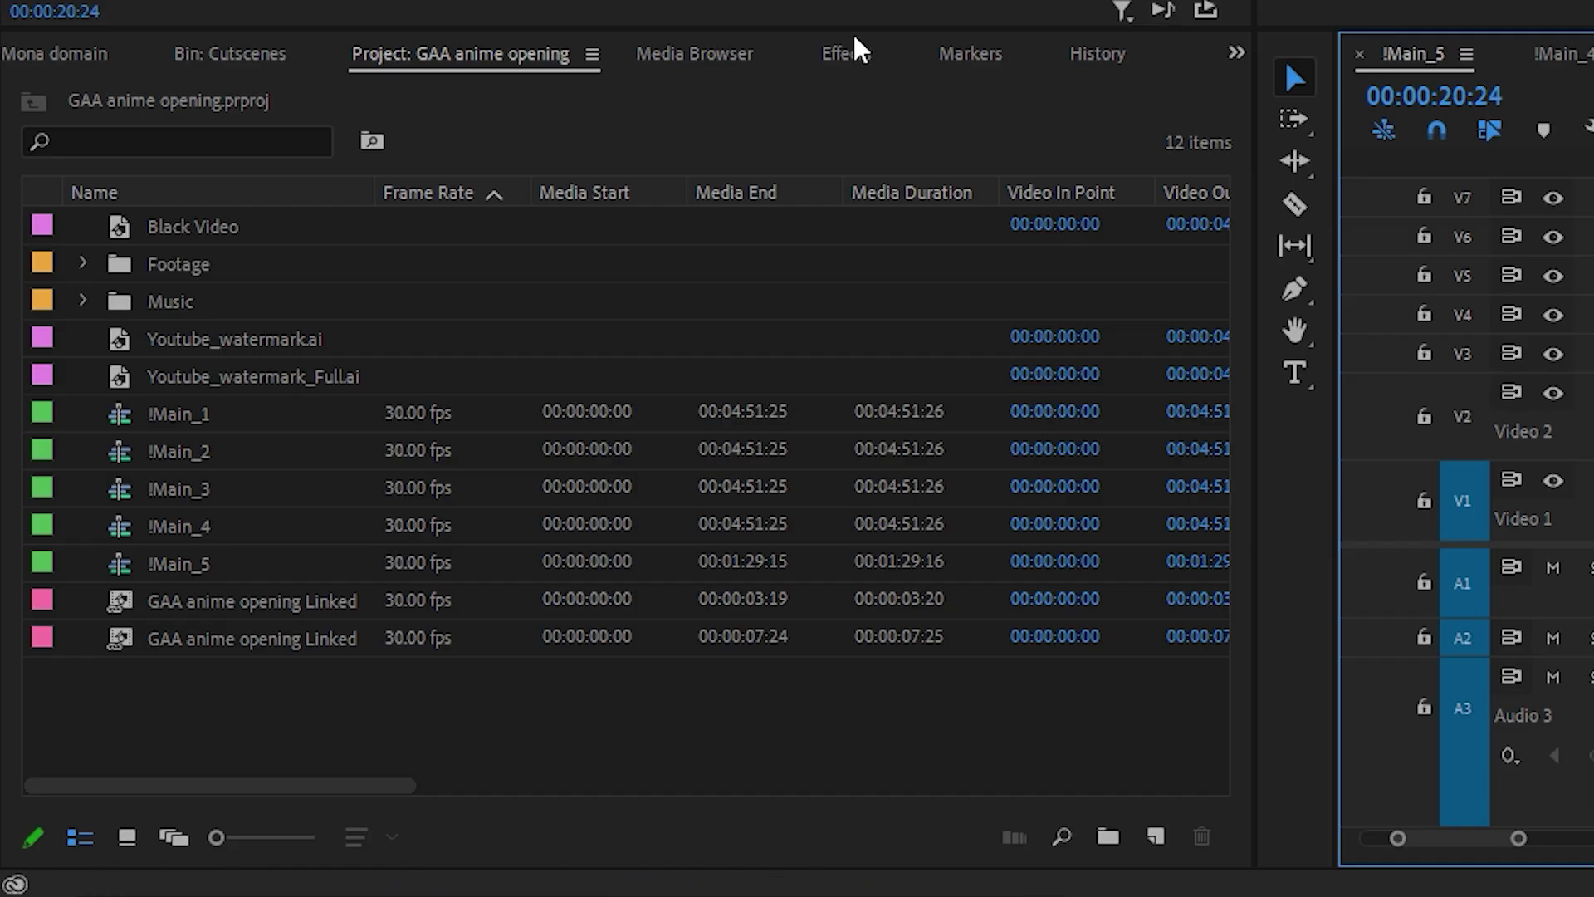
- Place a shortened Cross Dissolve at the Video 2 edit point and play it back to preview
click(844, 53)
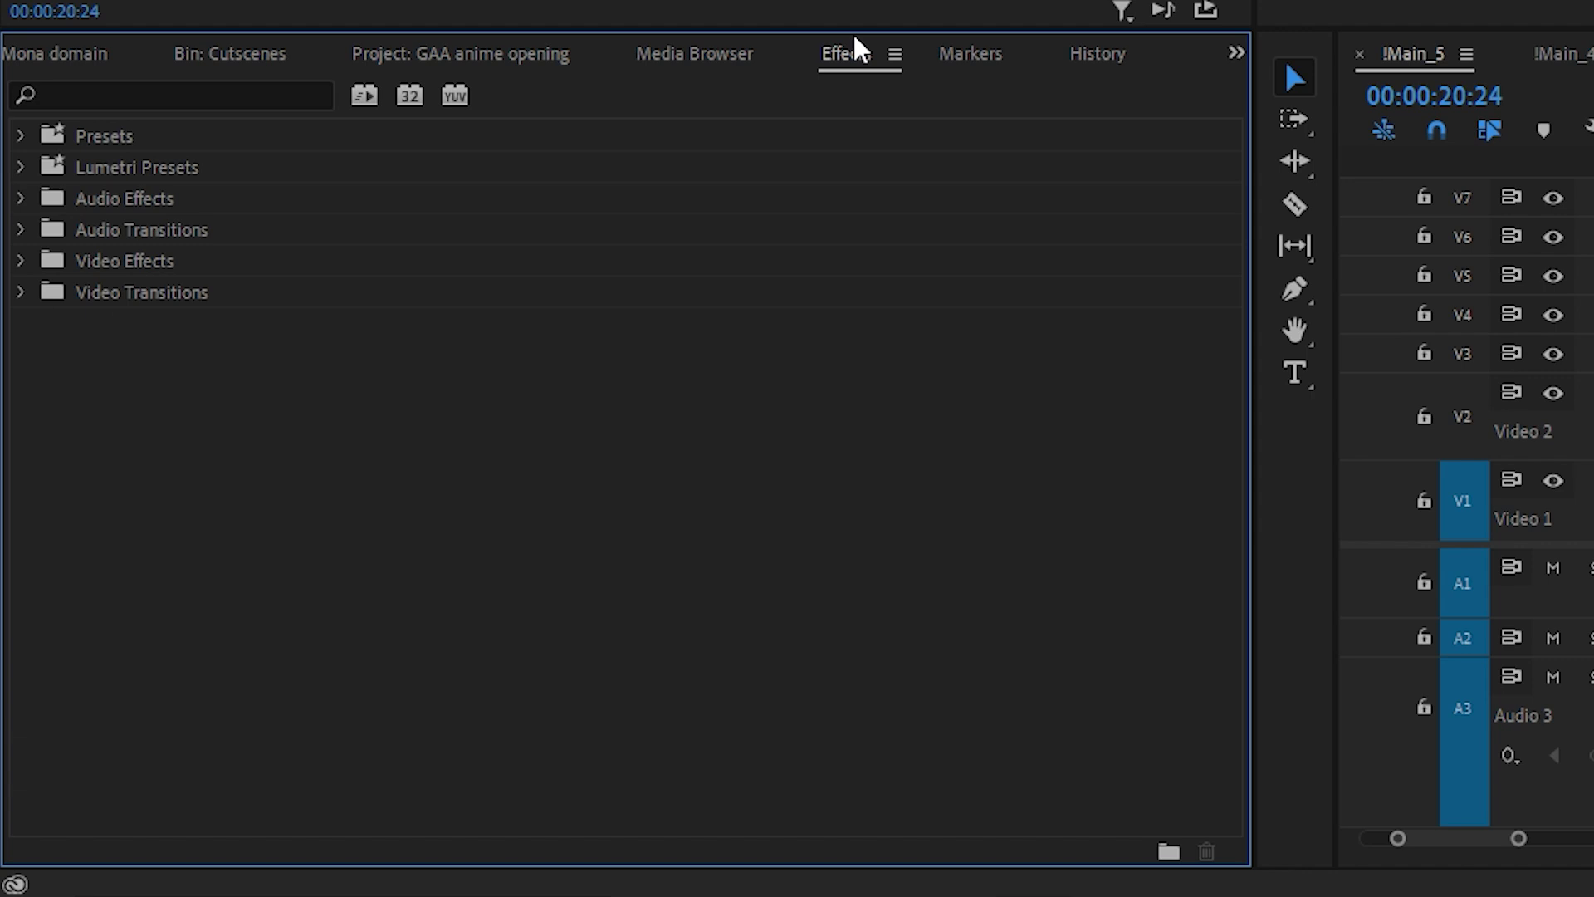
click(19, 293)
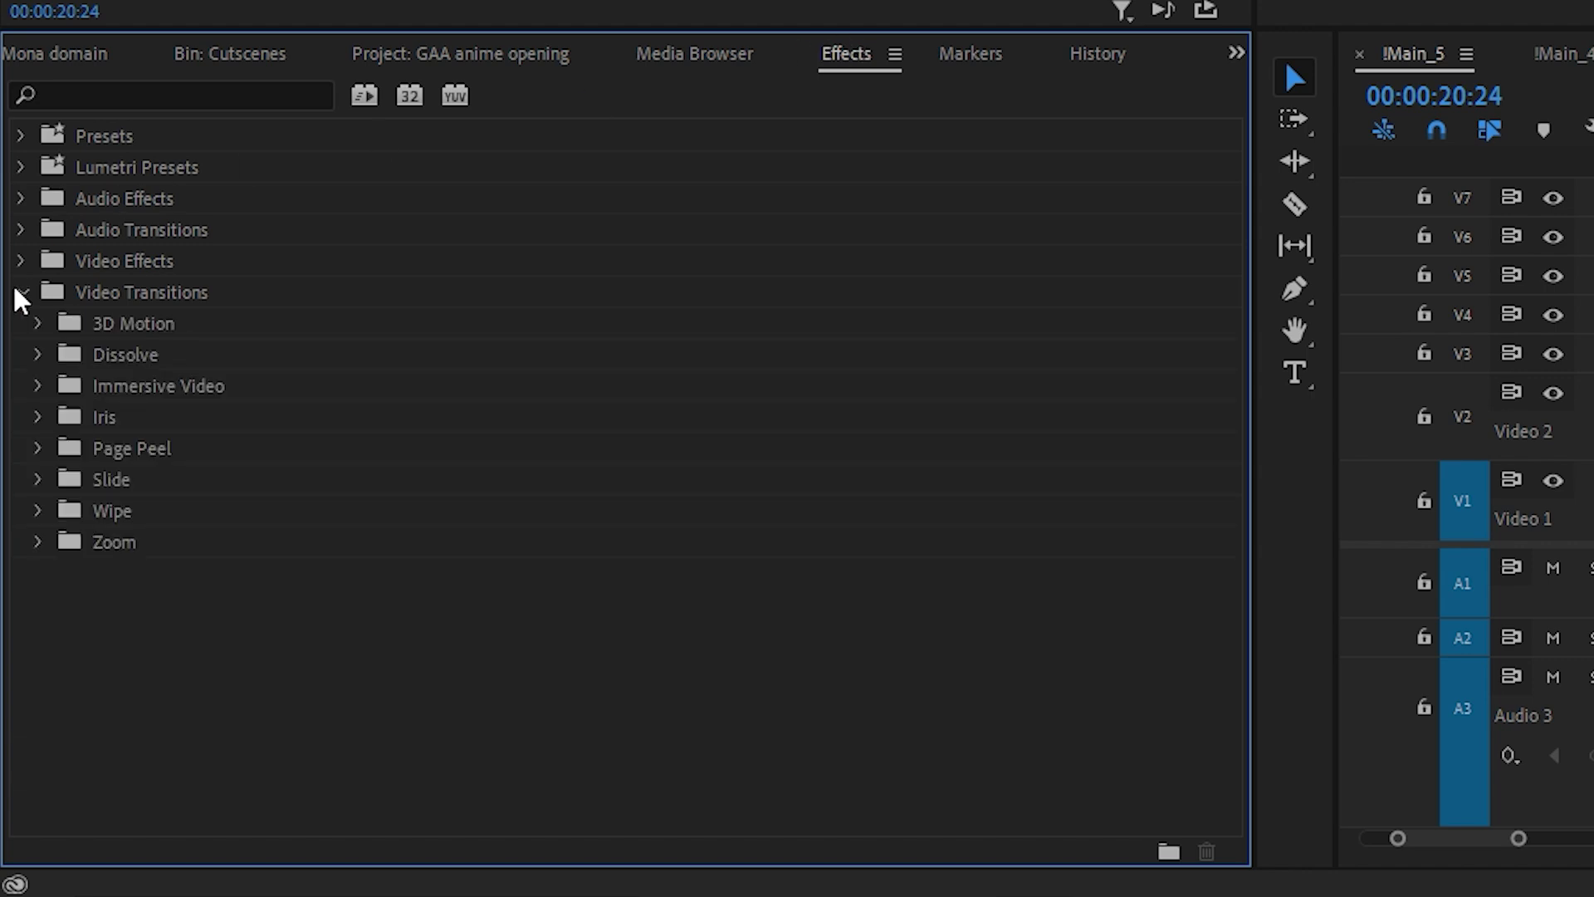
click(39, 355)
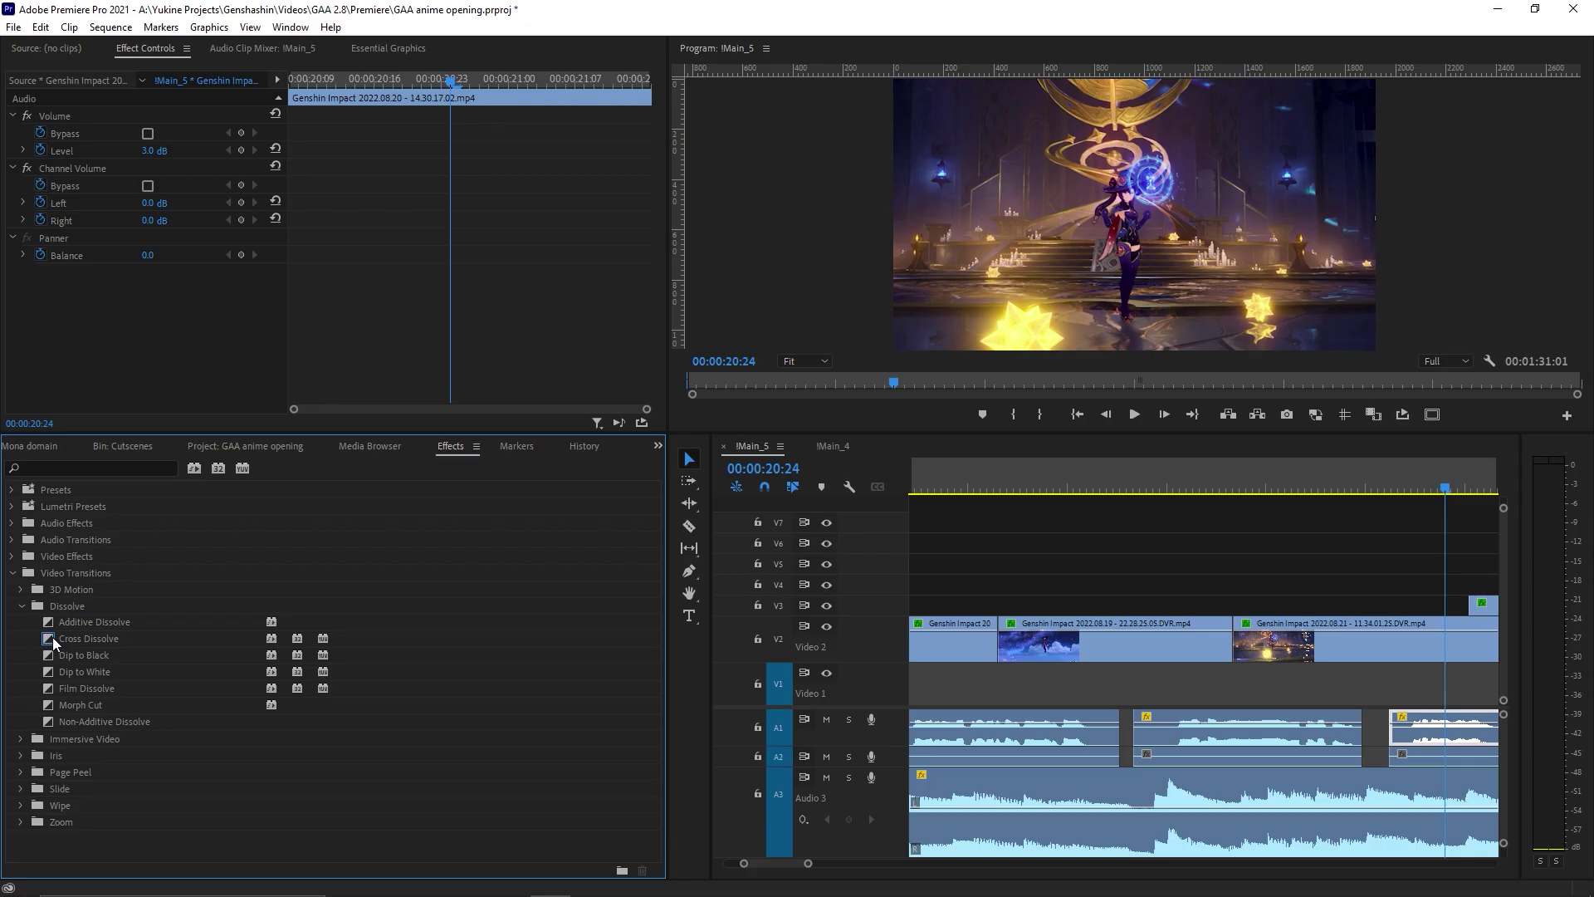
drag(90, 415, 1593, 502)
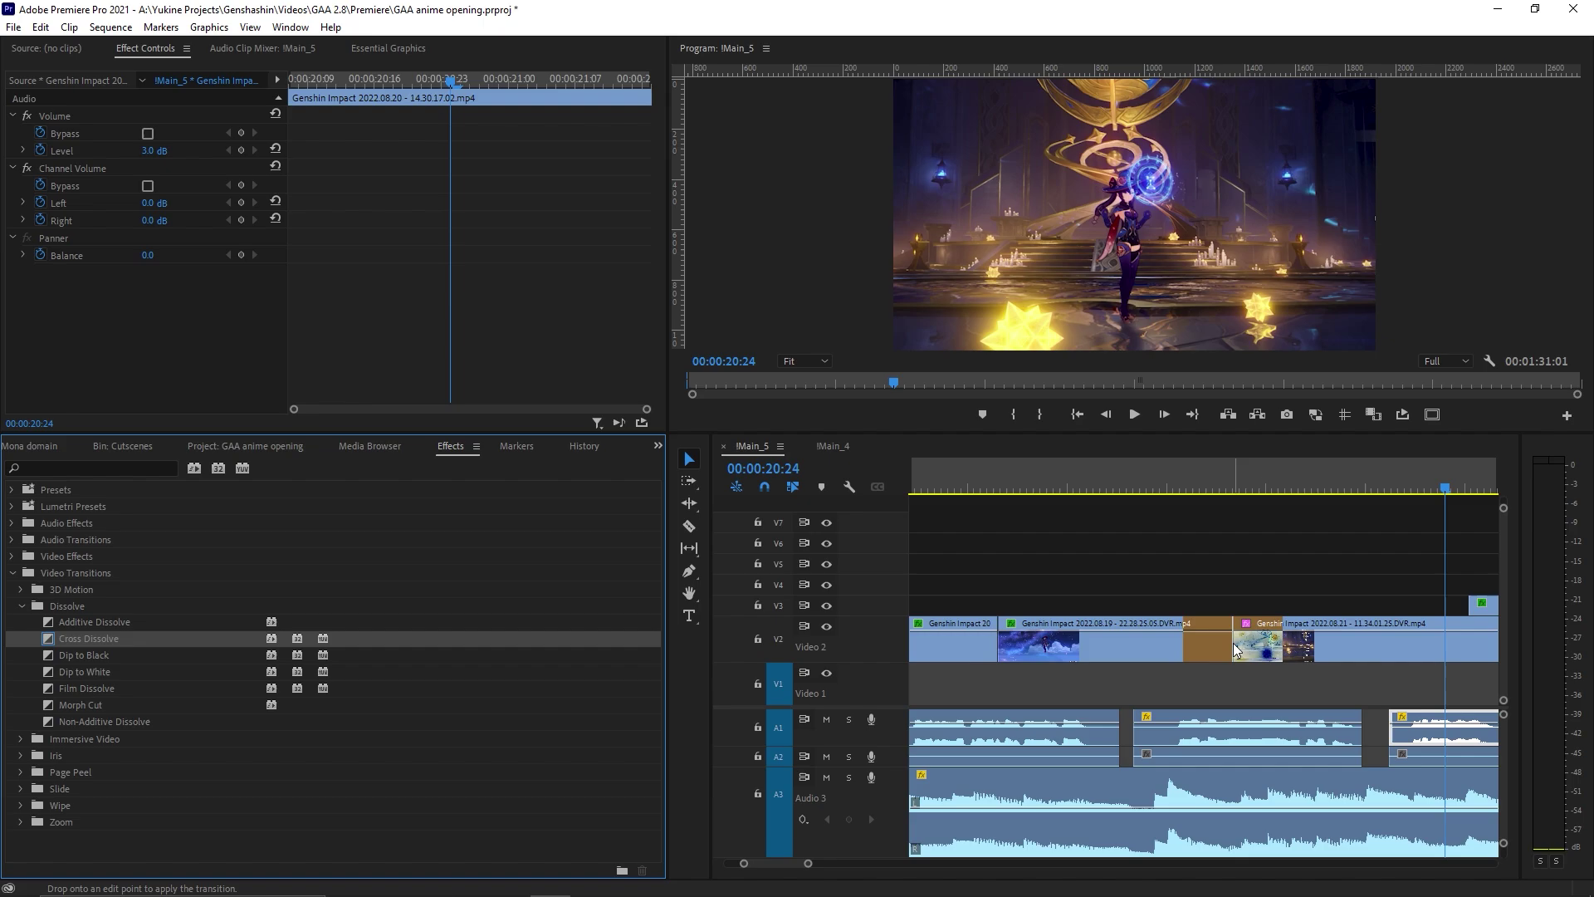
drag(1234, 650, 1330, 642)
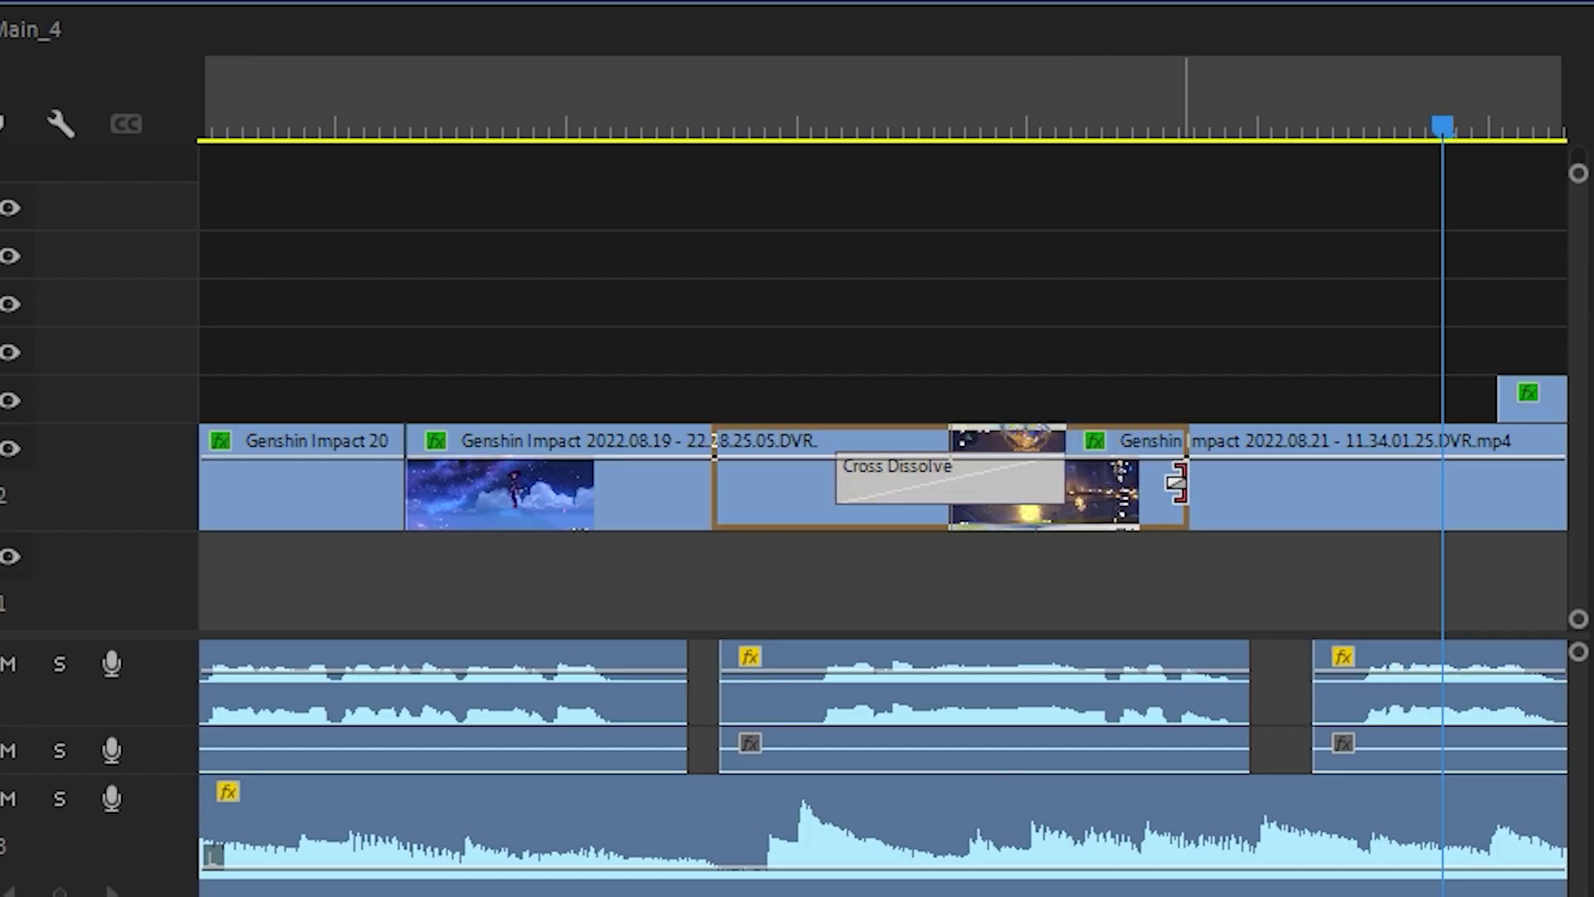
drag(1176, 483, 980, 477)
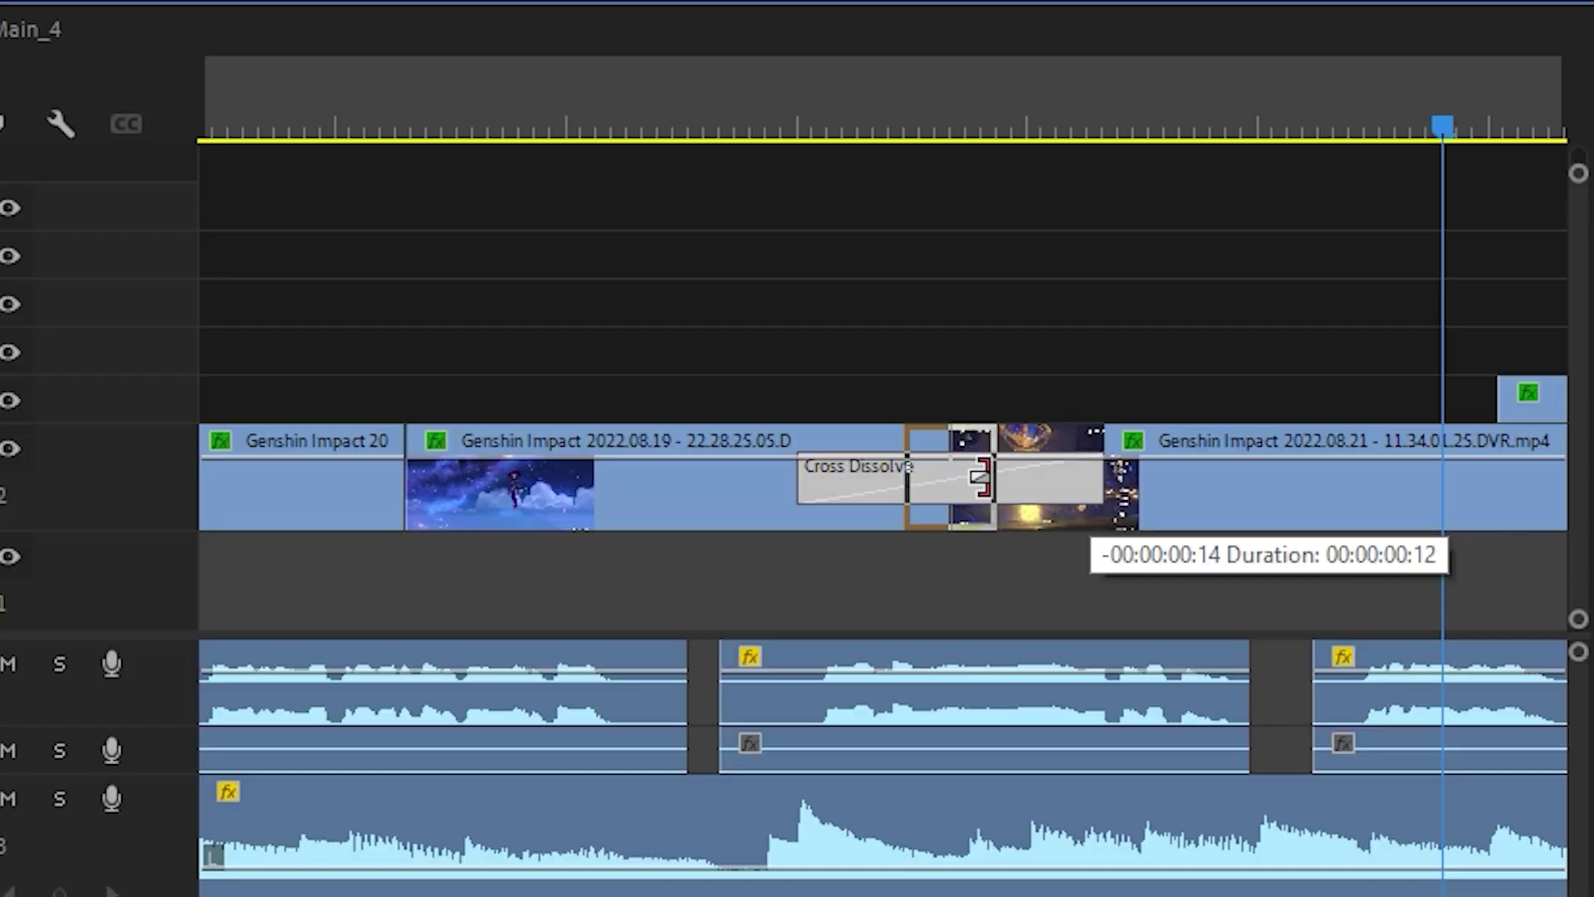
key(space)
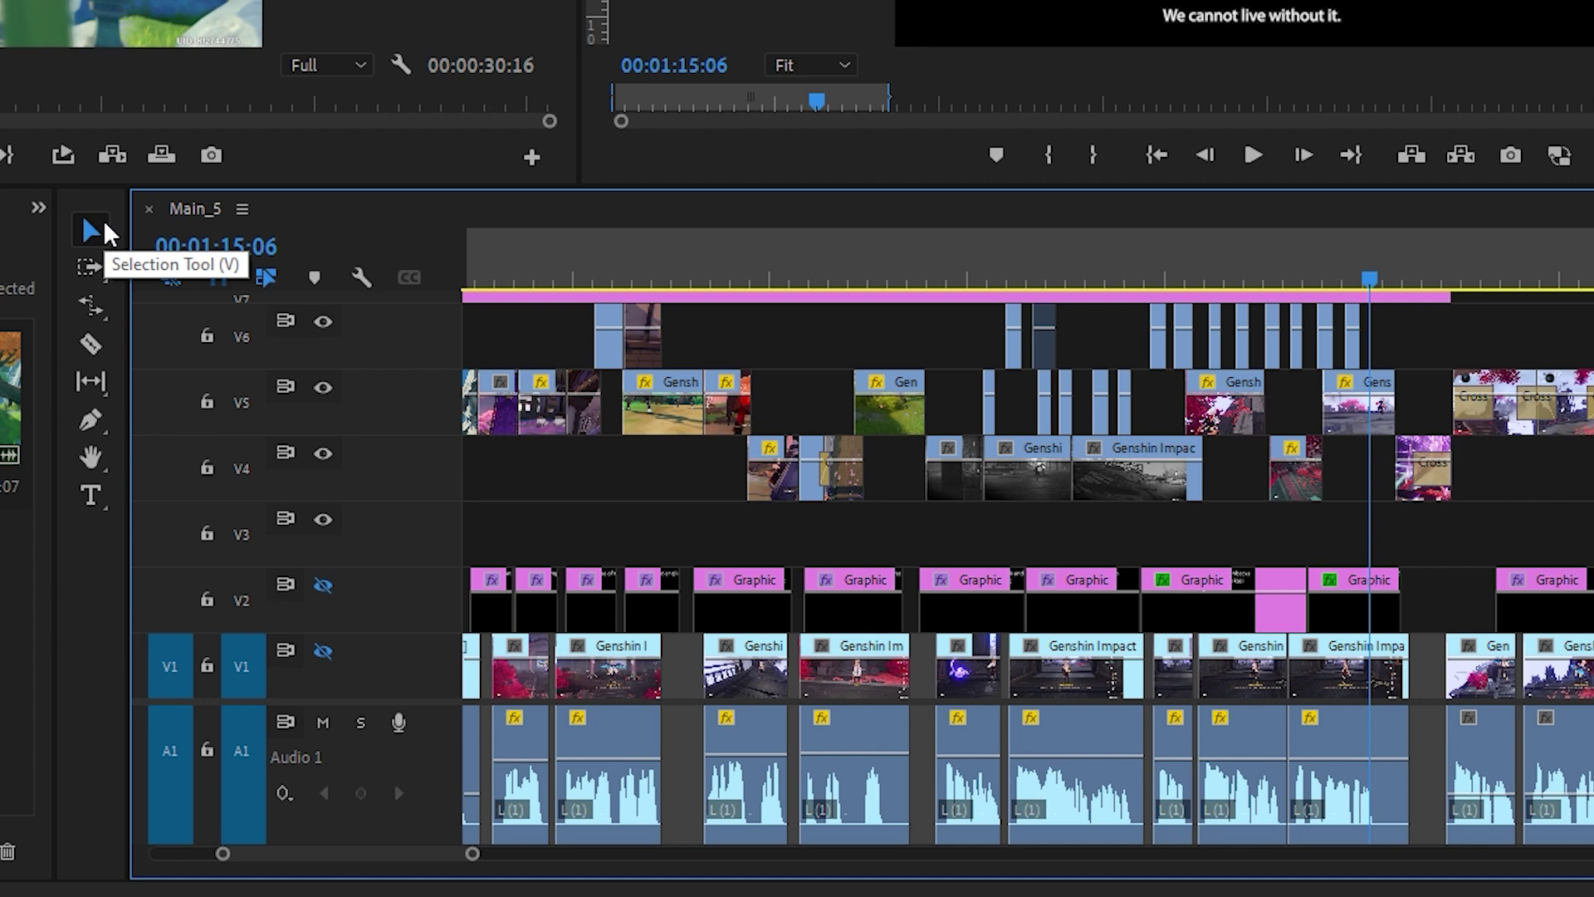
- Move the Cross clip up to V5, shift the Gens clip left, and razor the Video 4 clip in three places
drag(1362, 420, 1321, 420)
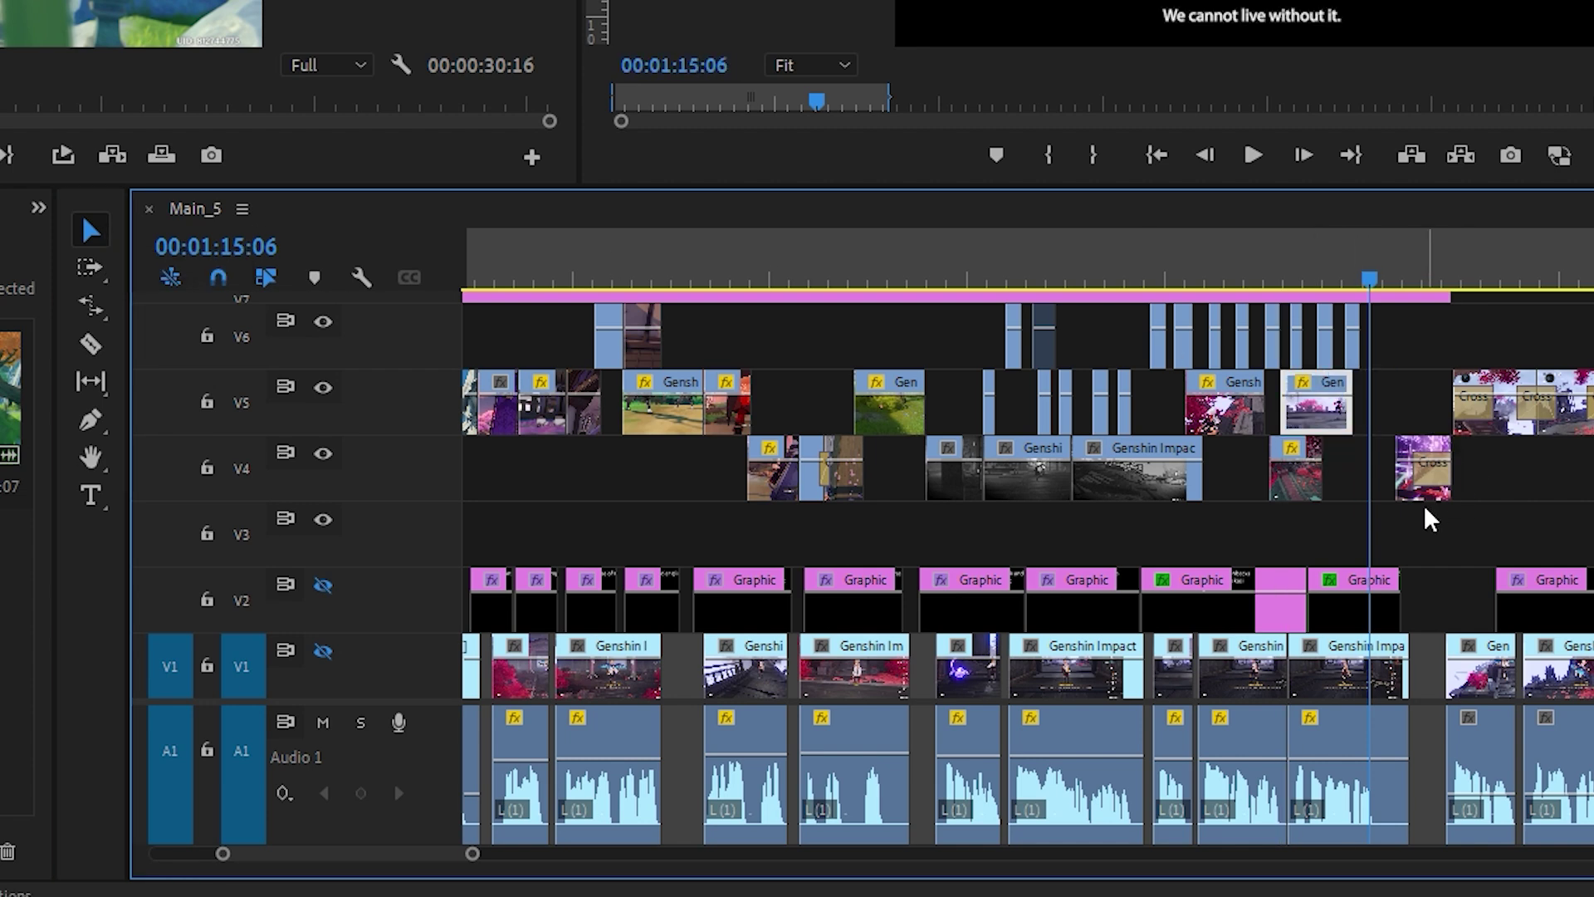
drag(1423, 481, 914, 381)
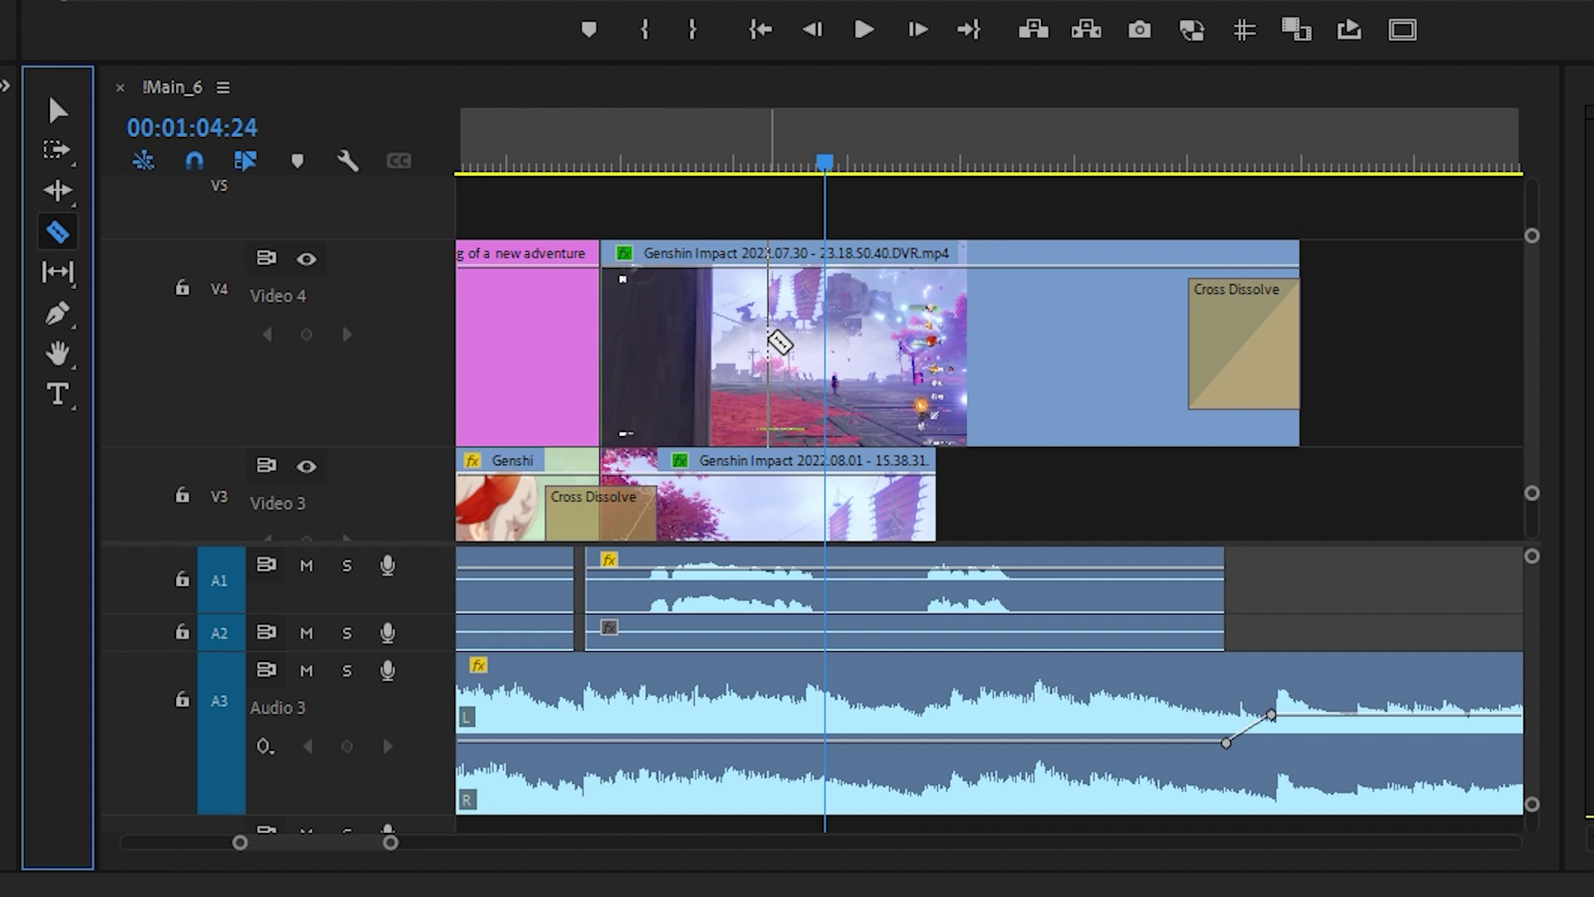
click(768, 341)
click(1055, 340)
click(911, 340)
key(v)
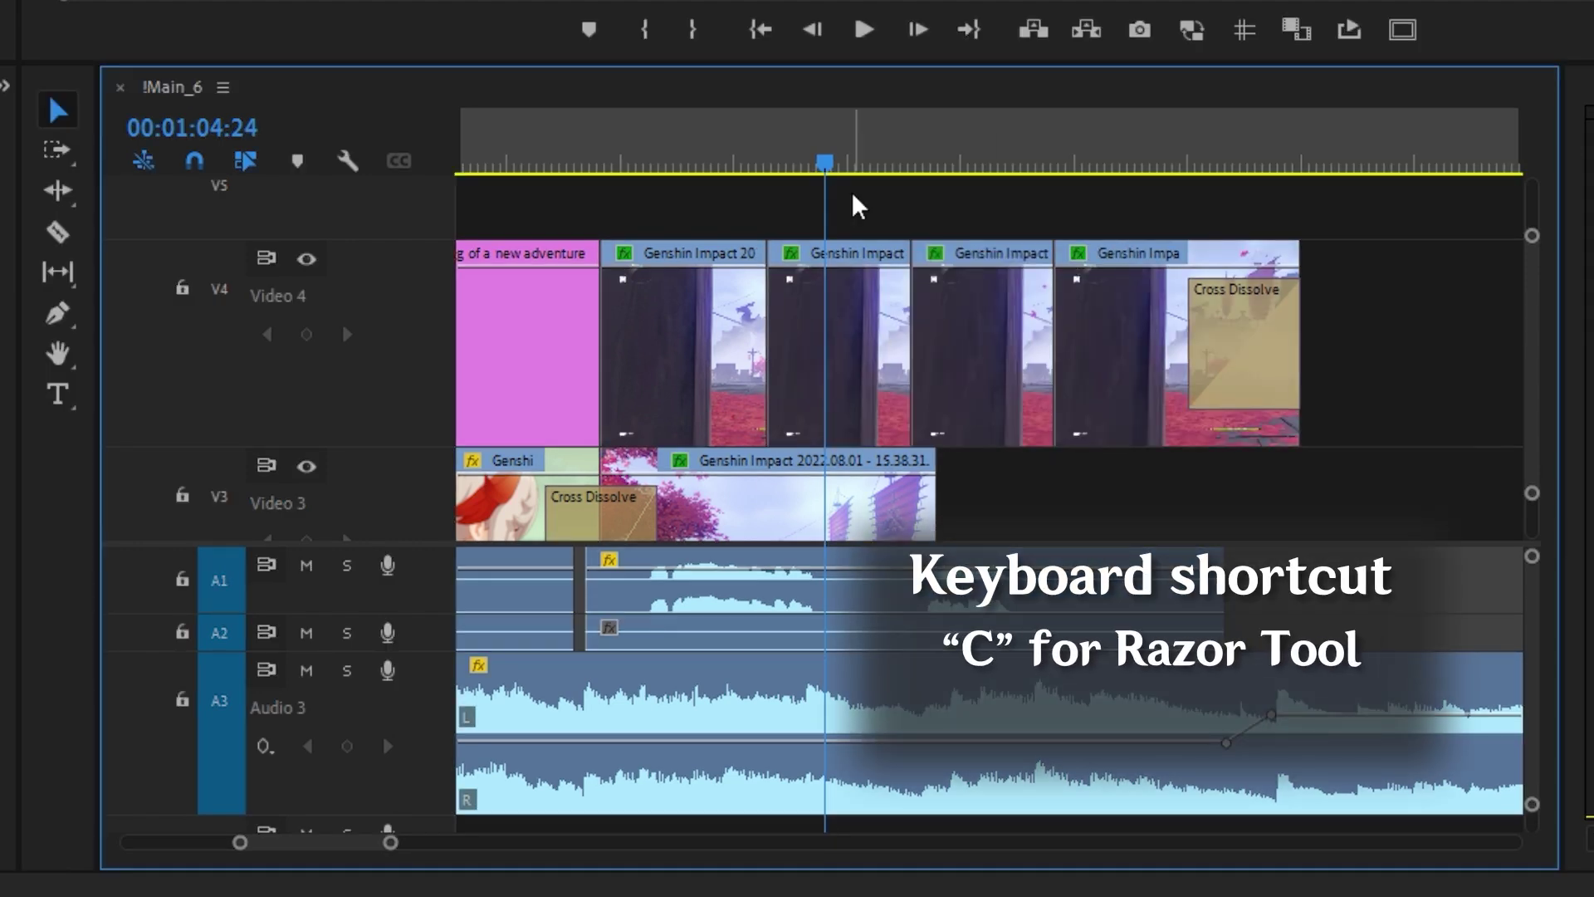
- Cut a short piece off Video 4 and move it right, then split Video 3 and lift its right part onto Video 4
click(678, 332)
key(v)
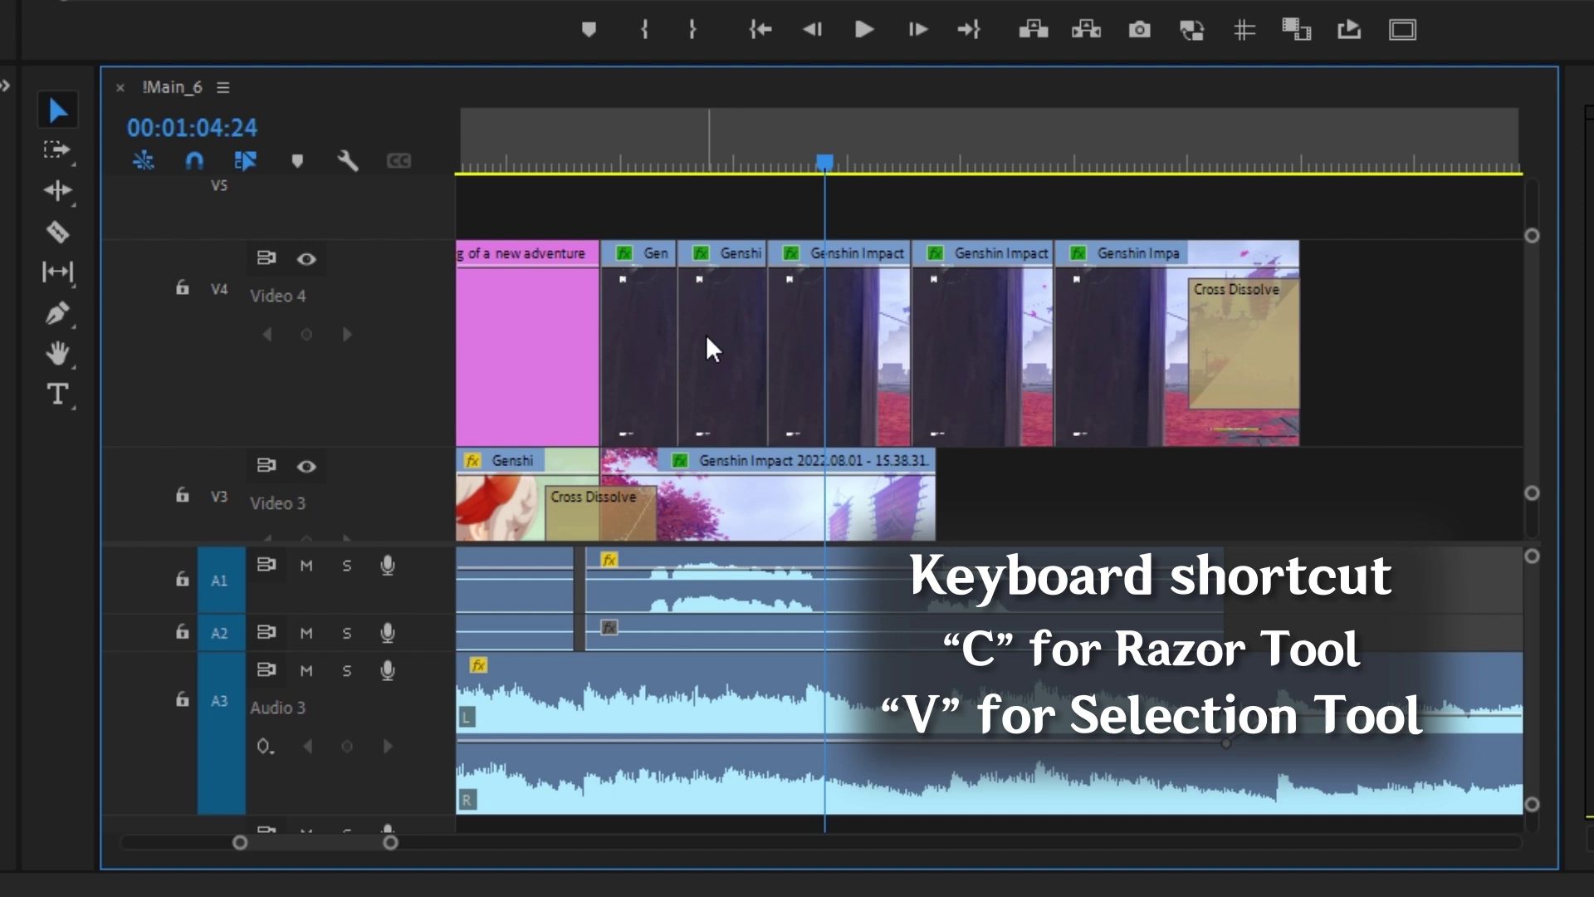
drag(712, 340, 1404, 334)
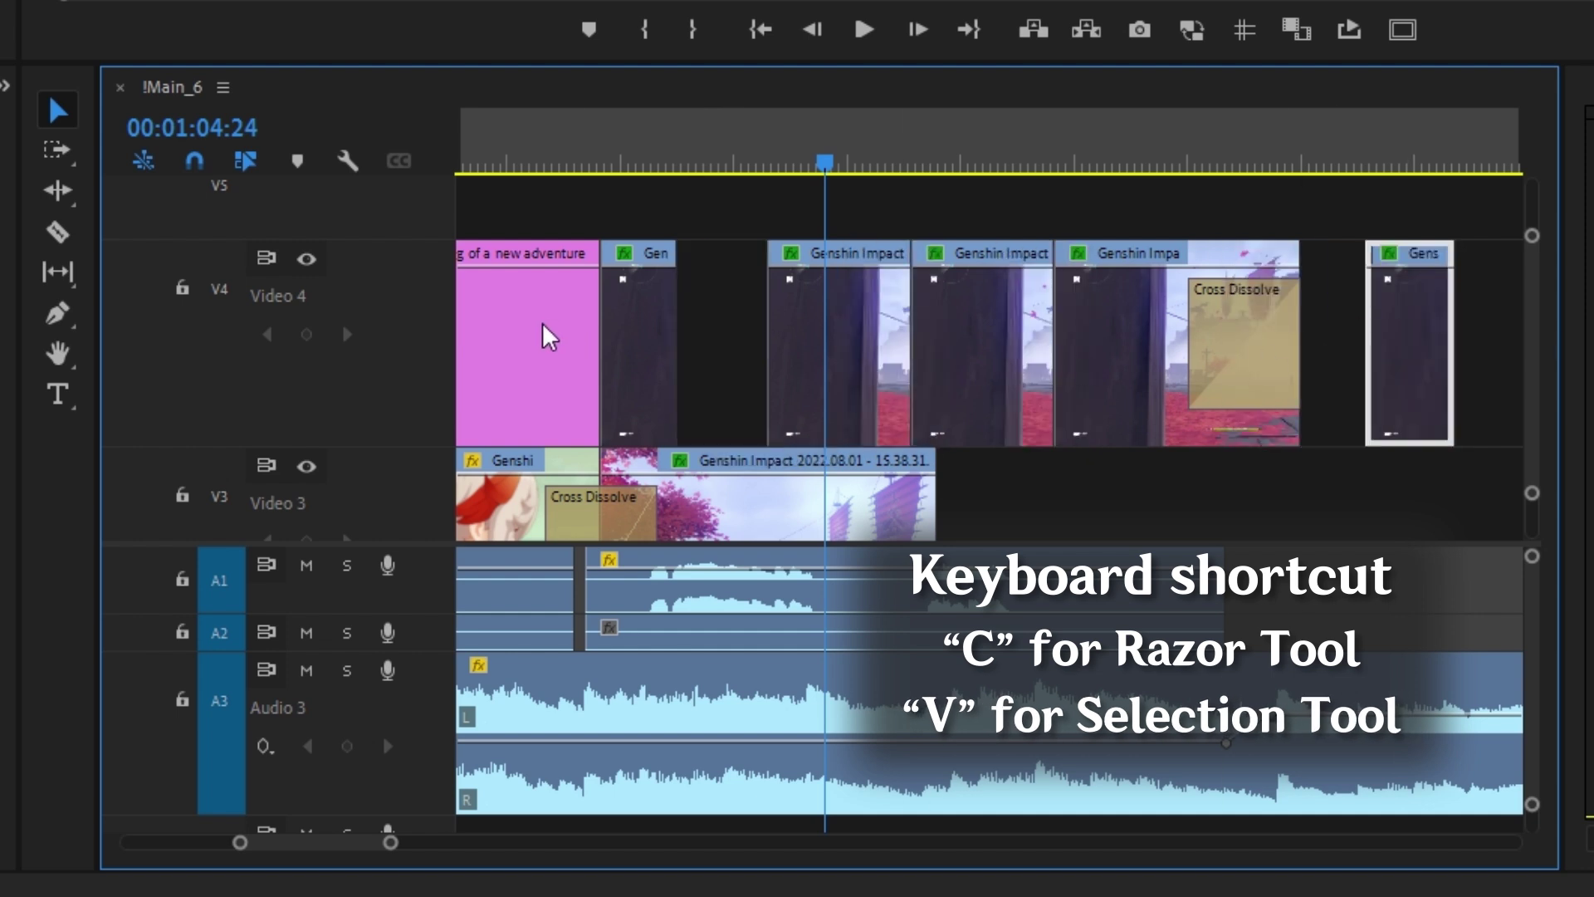
click(776, 508)
key(v)
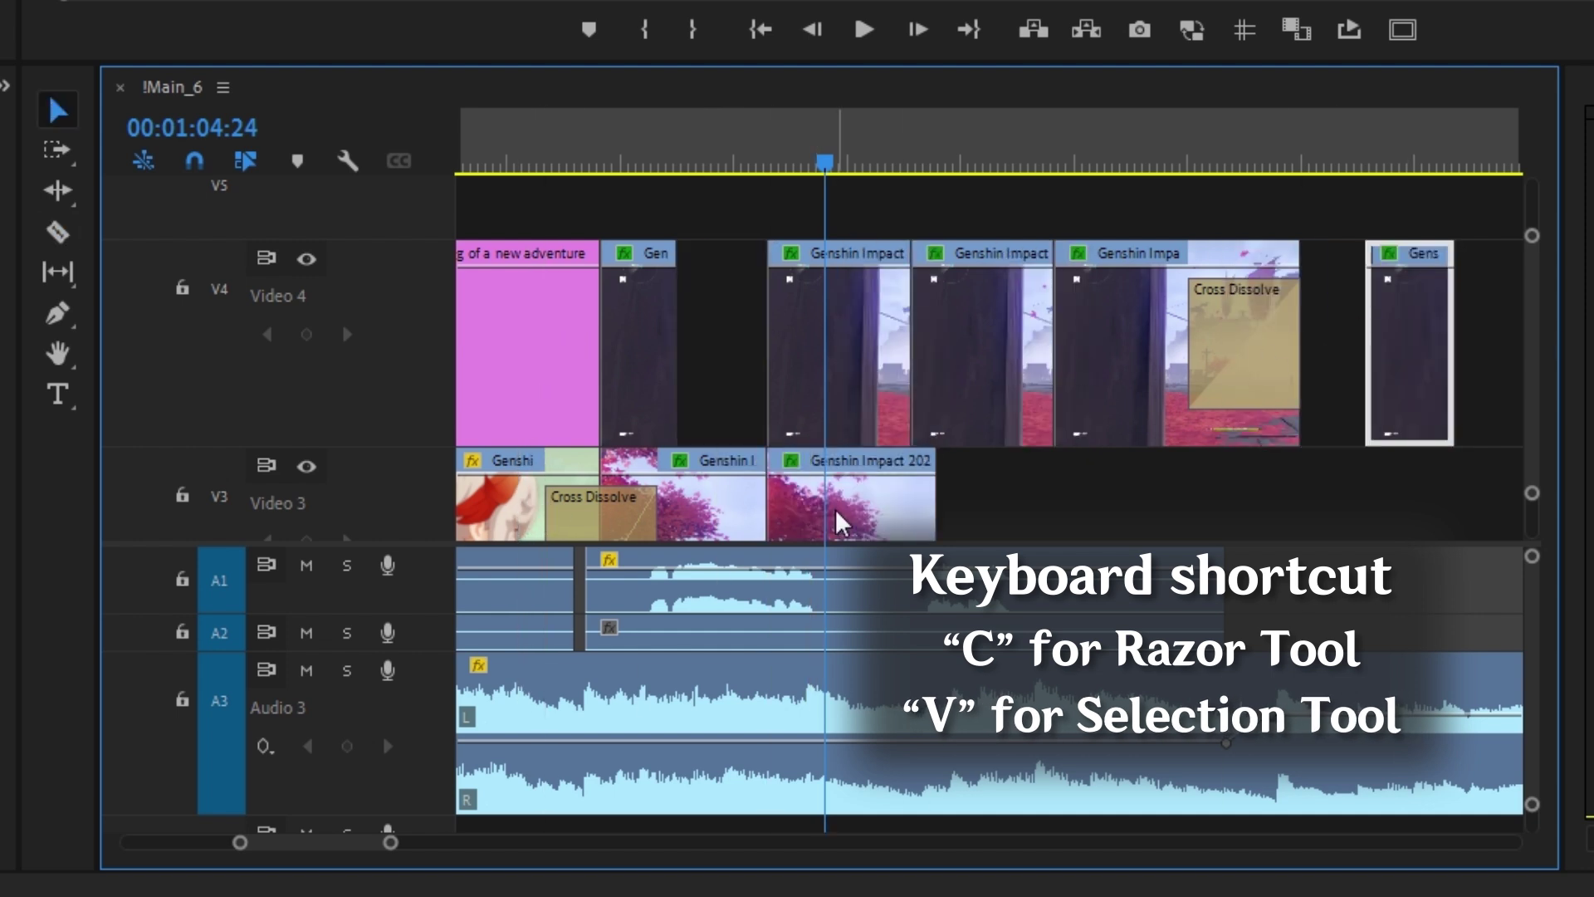
drag(843, 519, 730, 371)
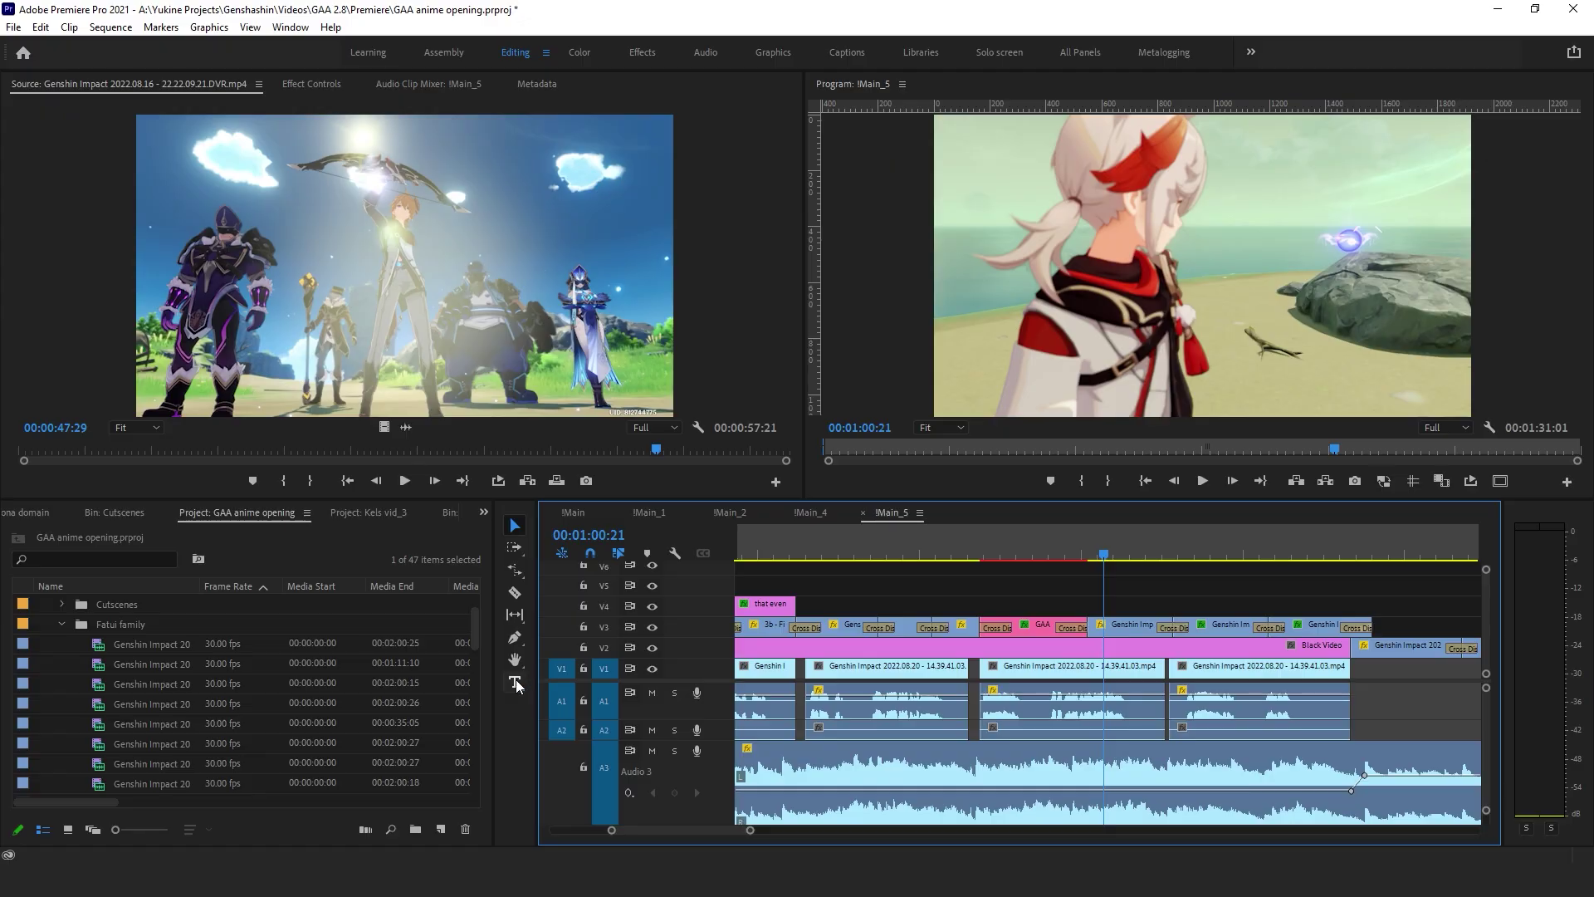
- Finish typing the caption 'That seelie reminds me of my friend...' and trim its clip's start and end on the timeline
click(515, 680)
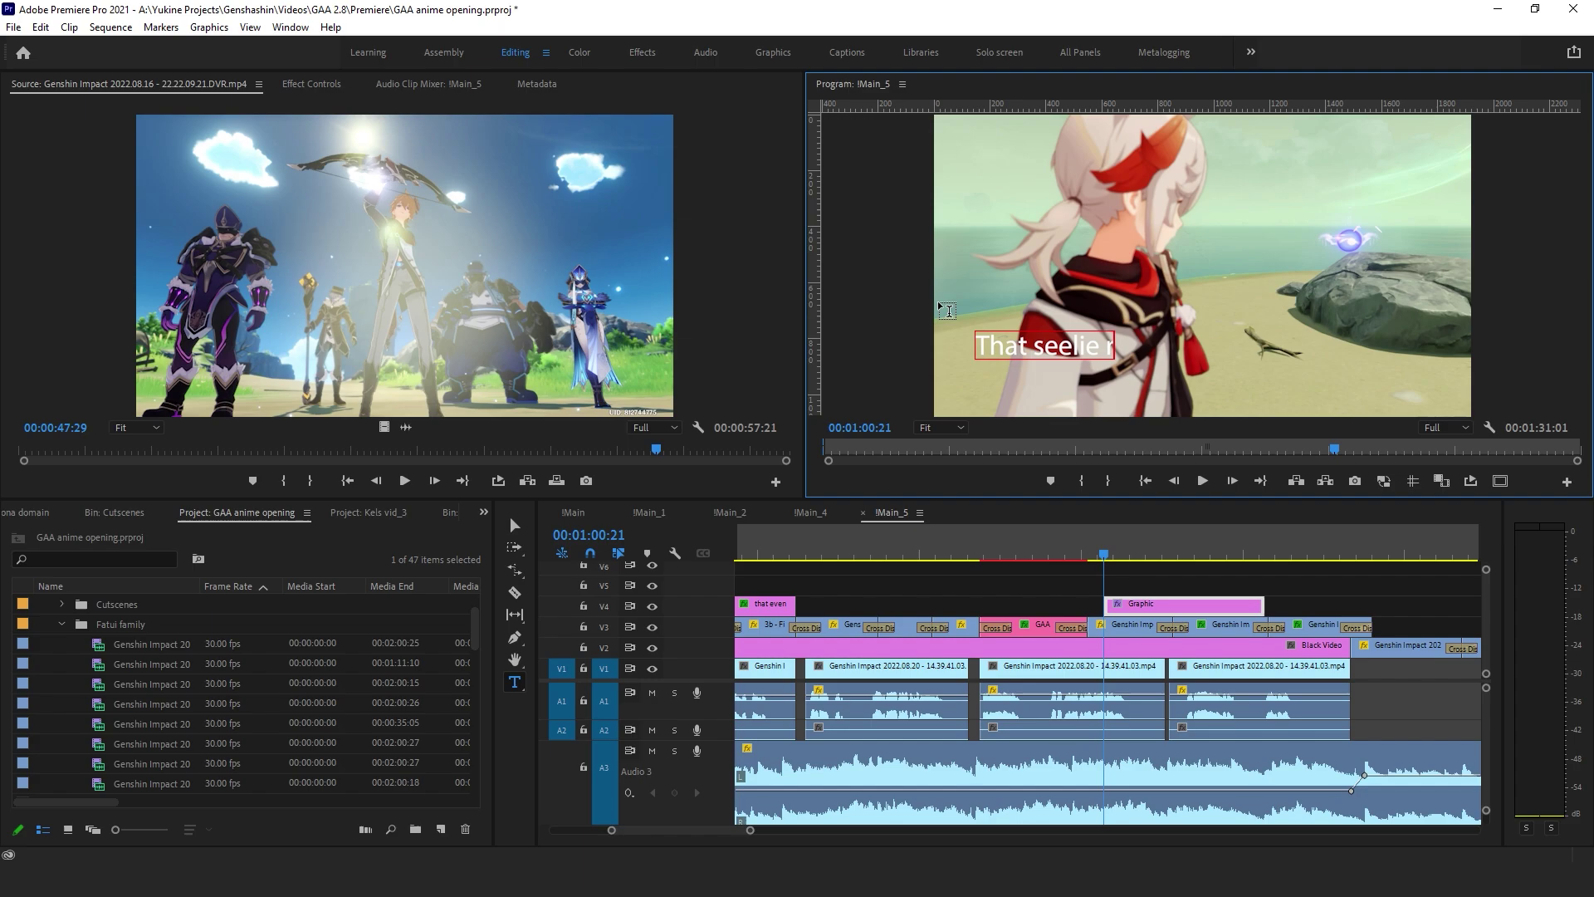
text(riend...)
mouse_move(1106, 603)
mouse_down()
mouse_move(1154, 604)
mouse_move(1118, 606)
mouse_up()
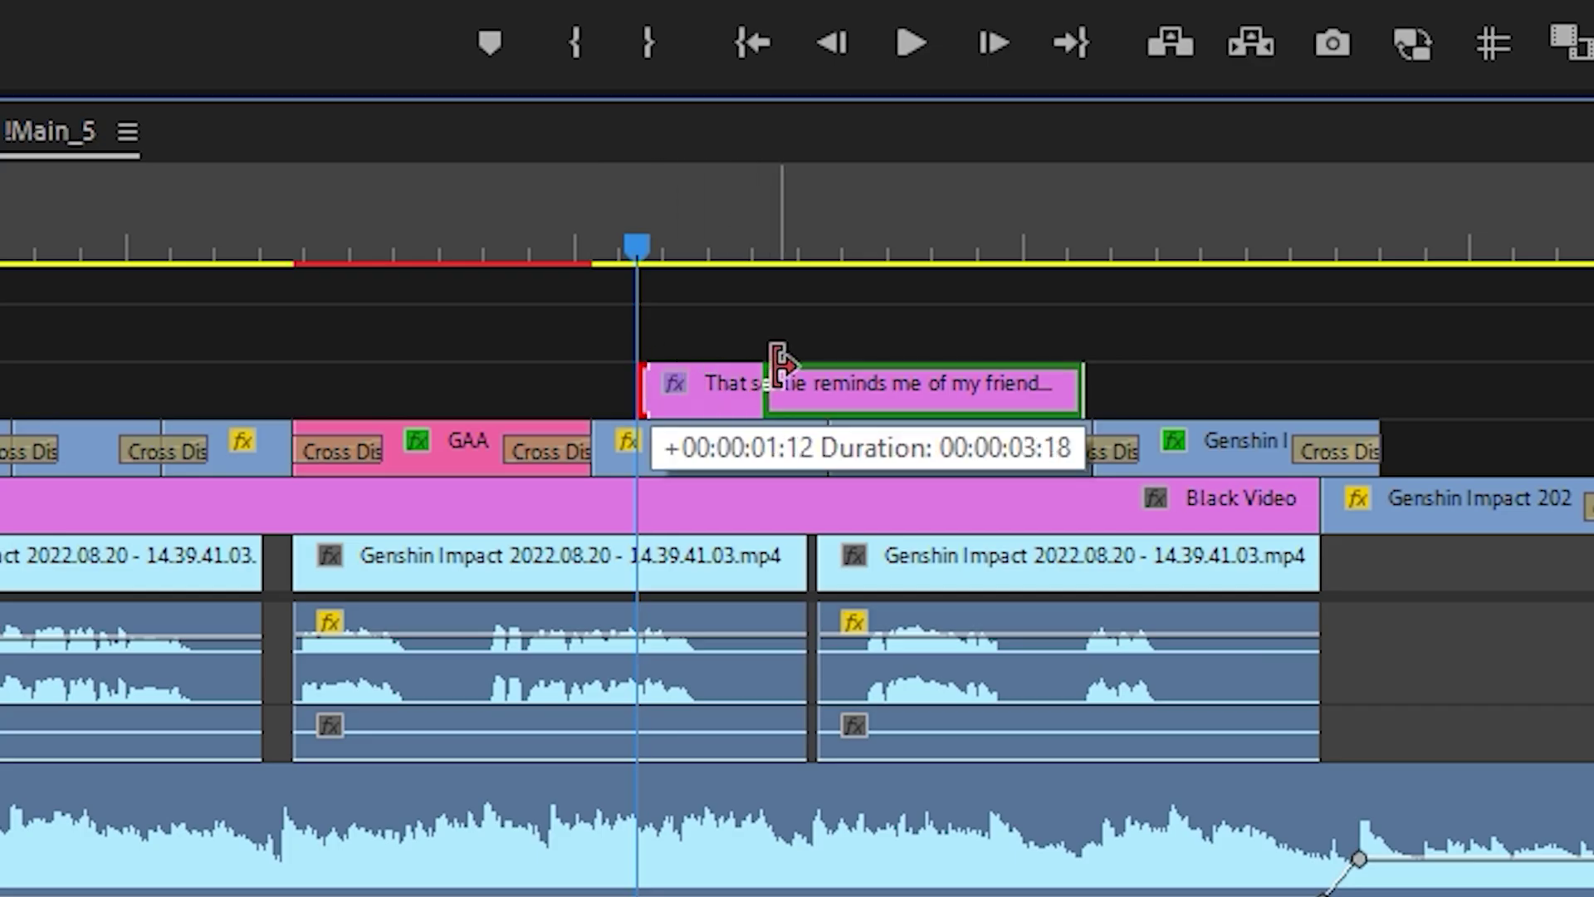
drag(1077, 386, 811, 391)
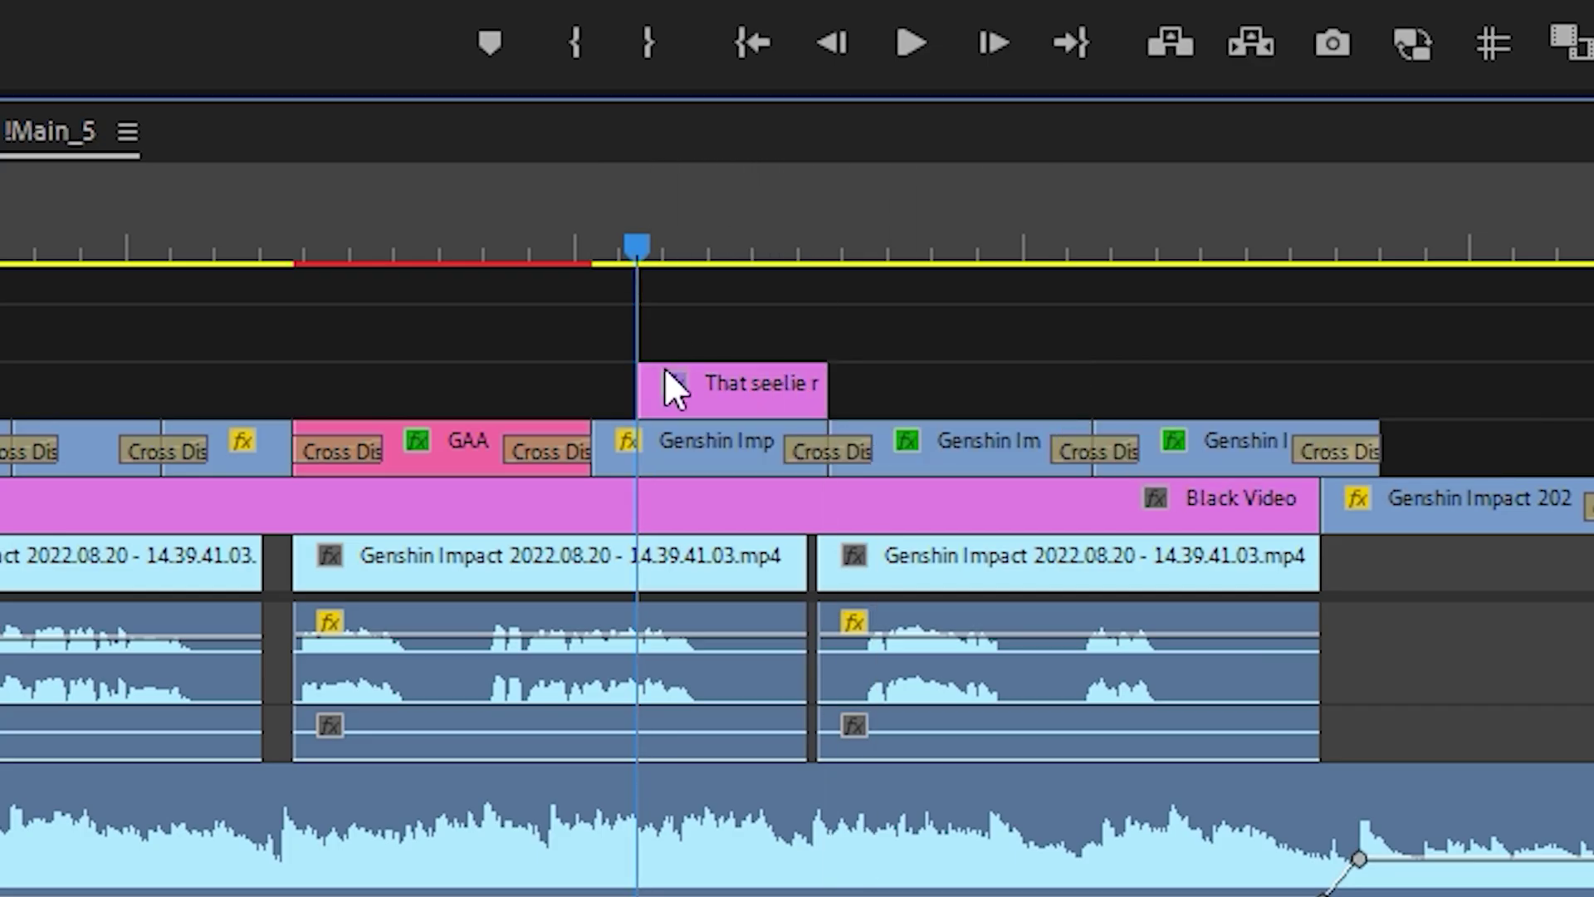
drag(642, 386, 594, 386)
mouse_move(747, 390)
mouse_down()
mouse_move(659, 409)
mouse_move(794, 402)
mouse_move(743, 390)
mouse_up()
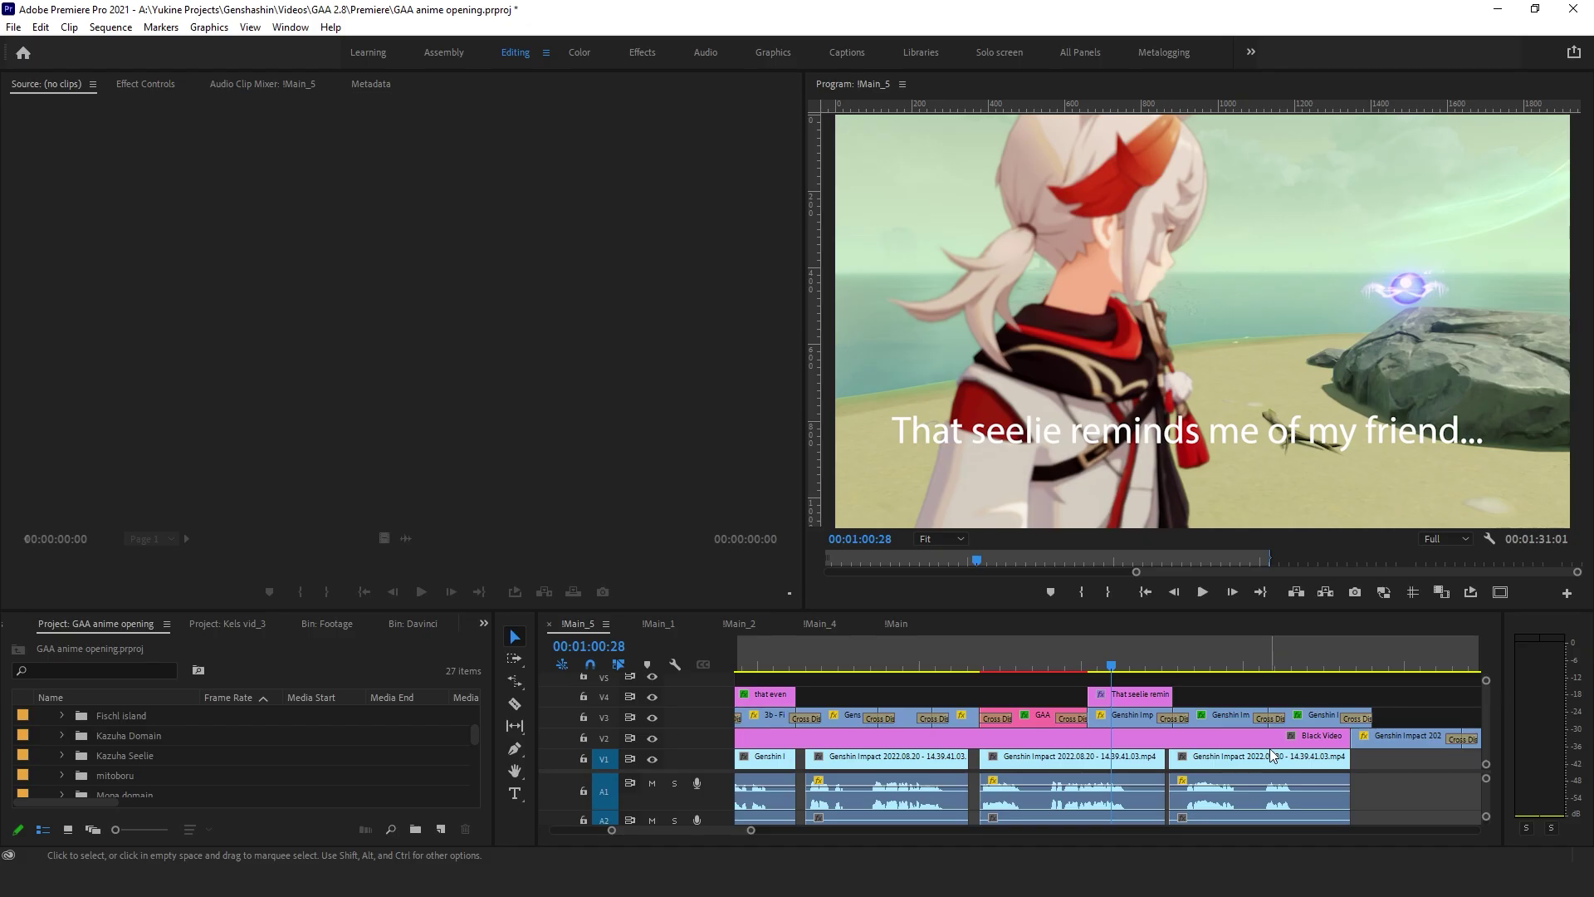
- Set the caption font to Avenir Medium at size 58 in Effect Controls
click(1207, 436)
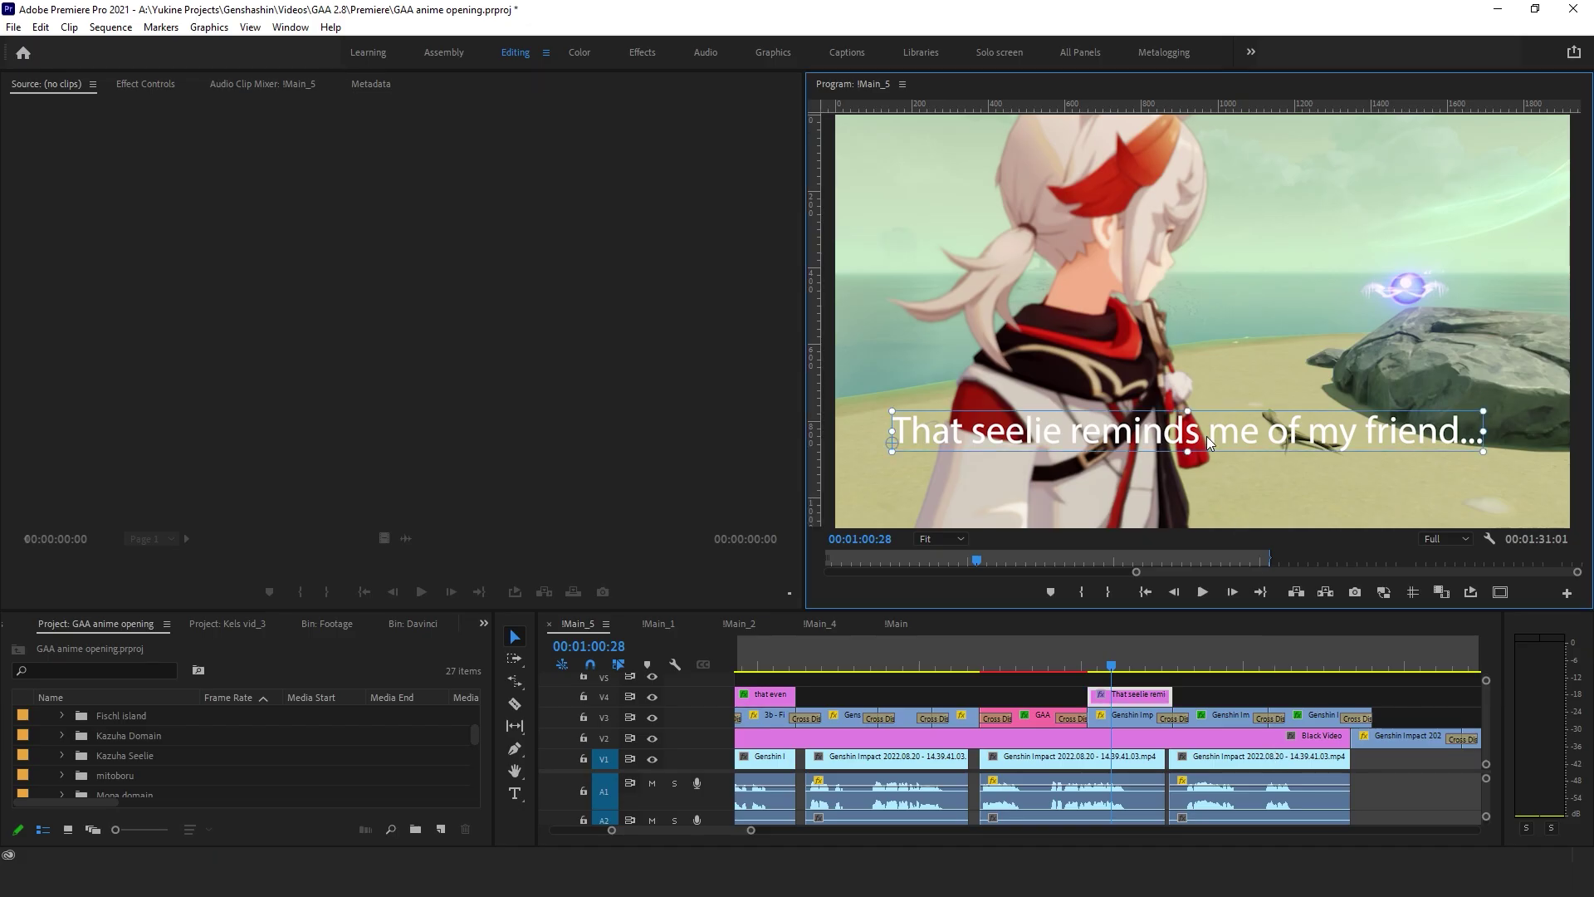
click(145, 86)
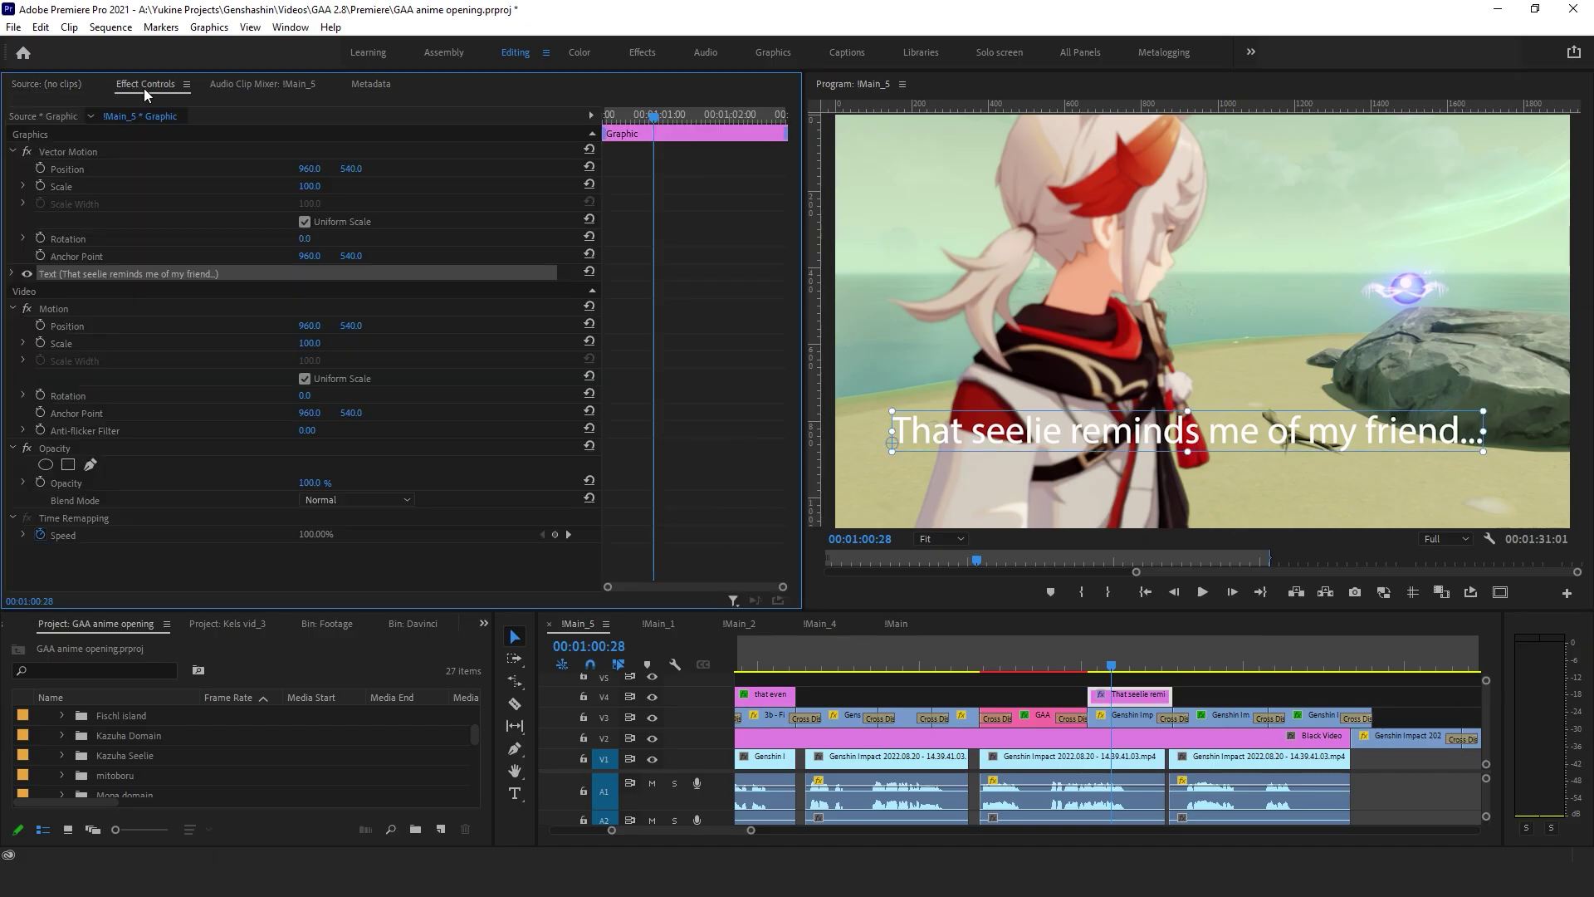
click(14, 274)
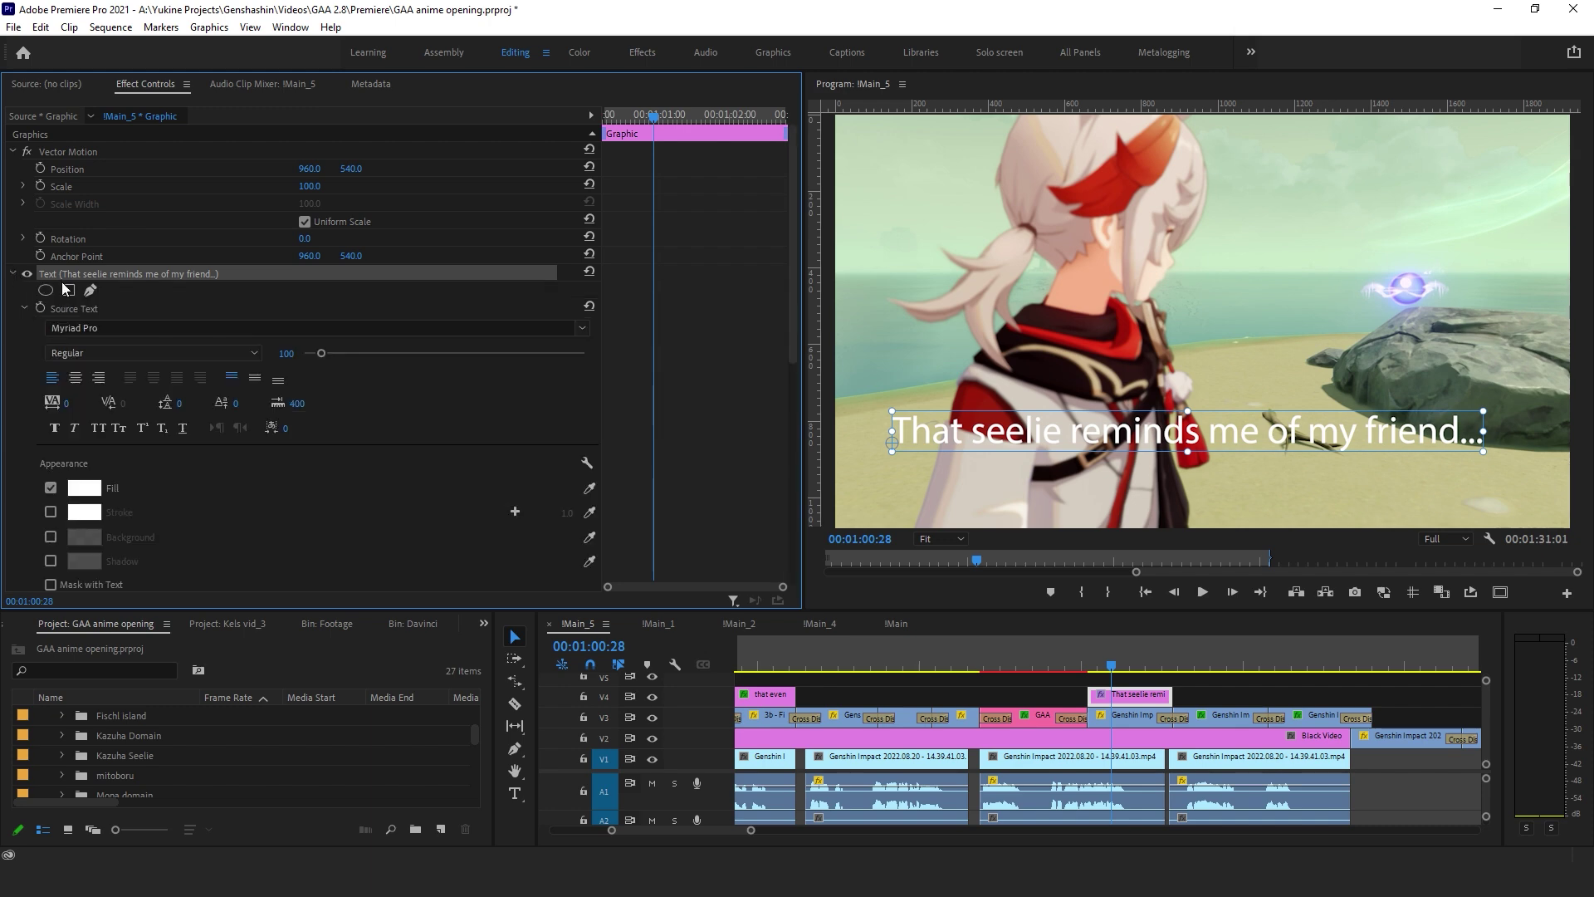
click(422, 327)
scroll(199, 515, down, 5)
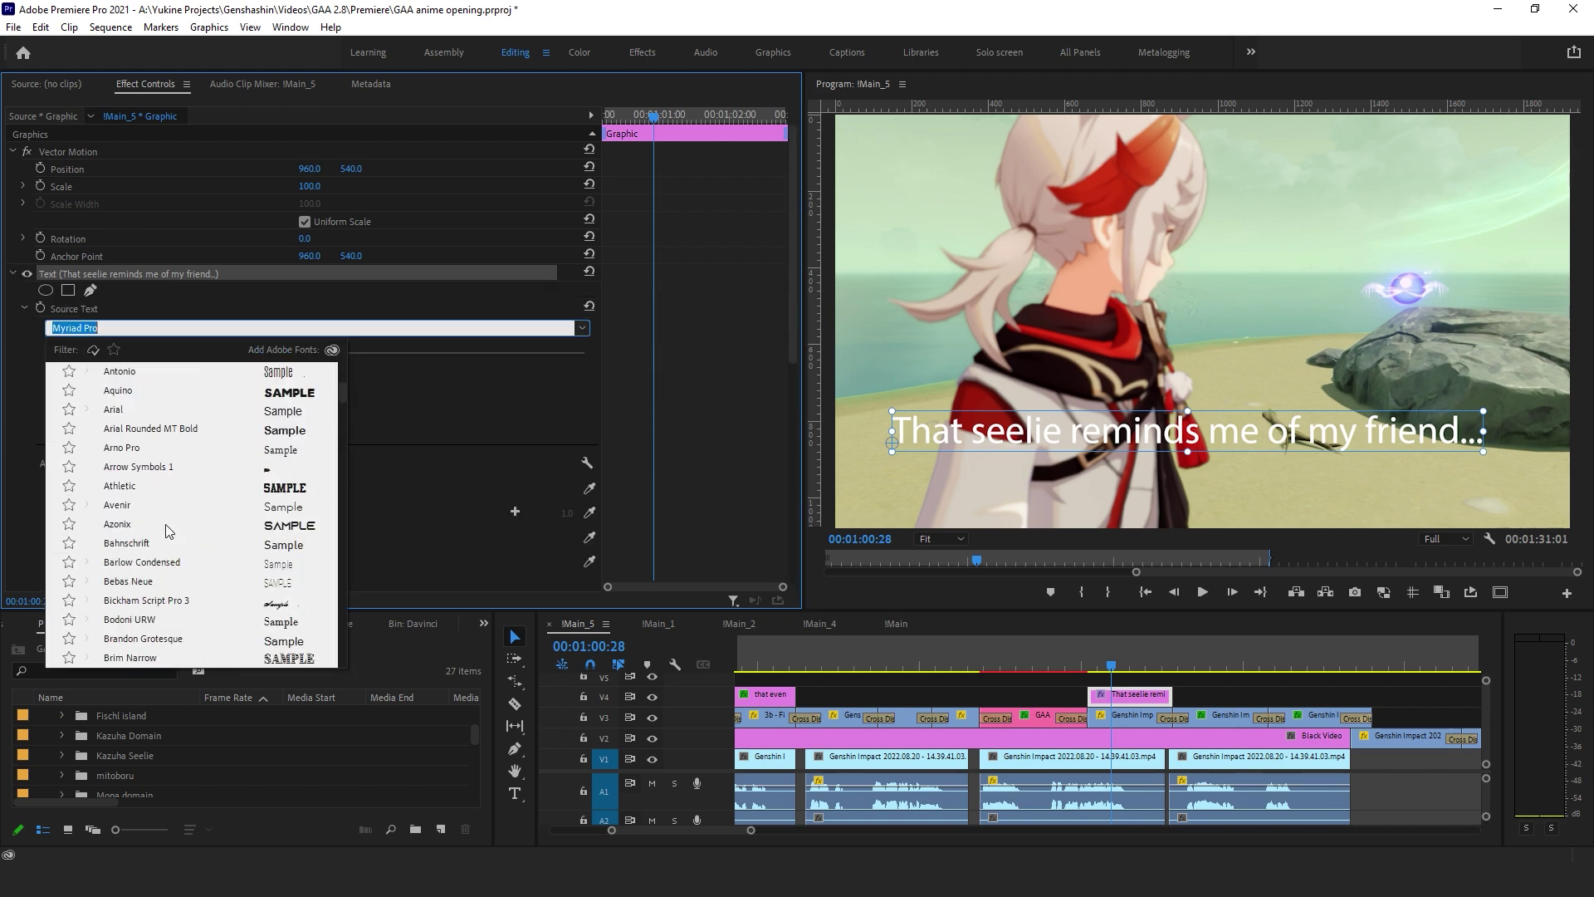
click(320, 506)
click(152, 353)
click(125, 476)
drag(322, 353, 314, 353)
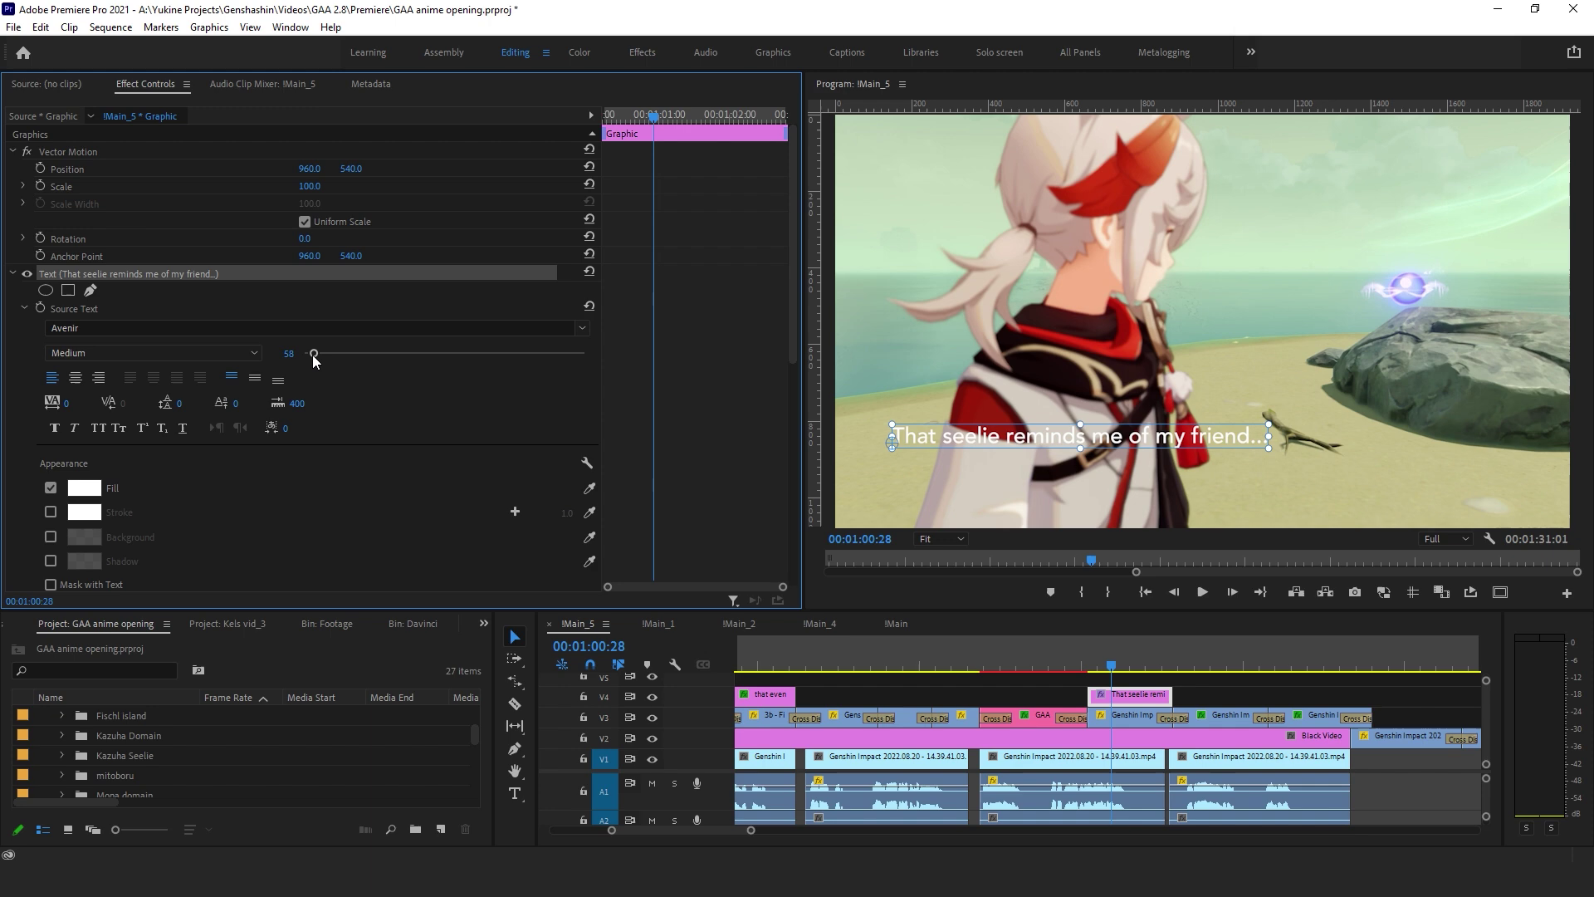
- Keep the text colour and add a background box with rounded corners behind the caption
click(83, 488)
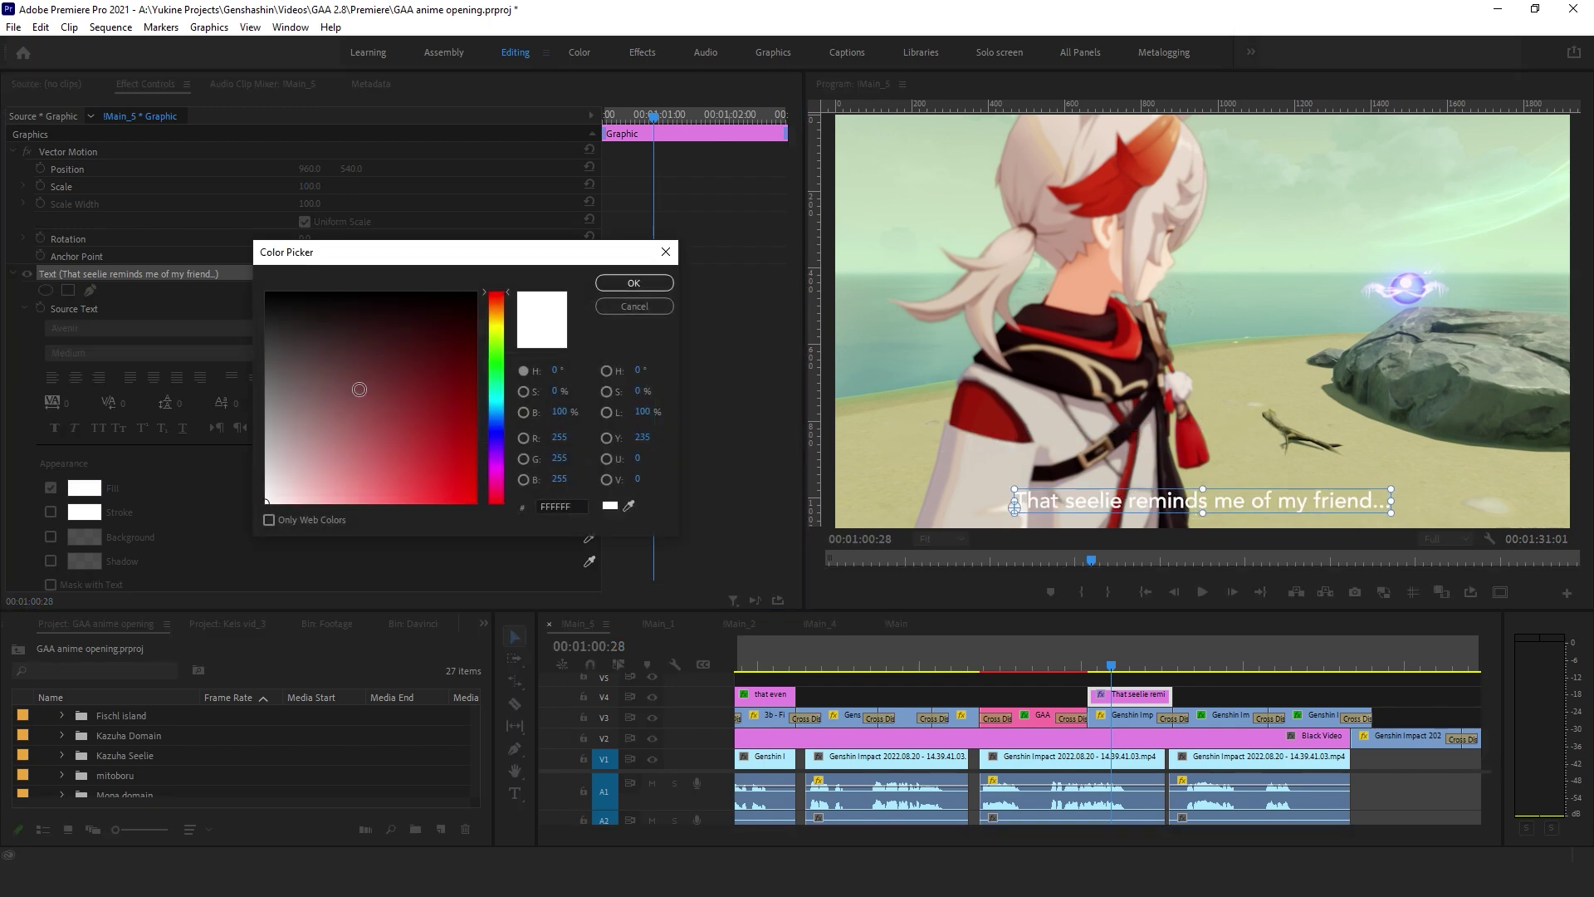
click(618, 302)
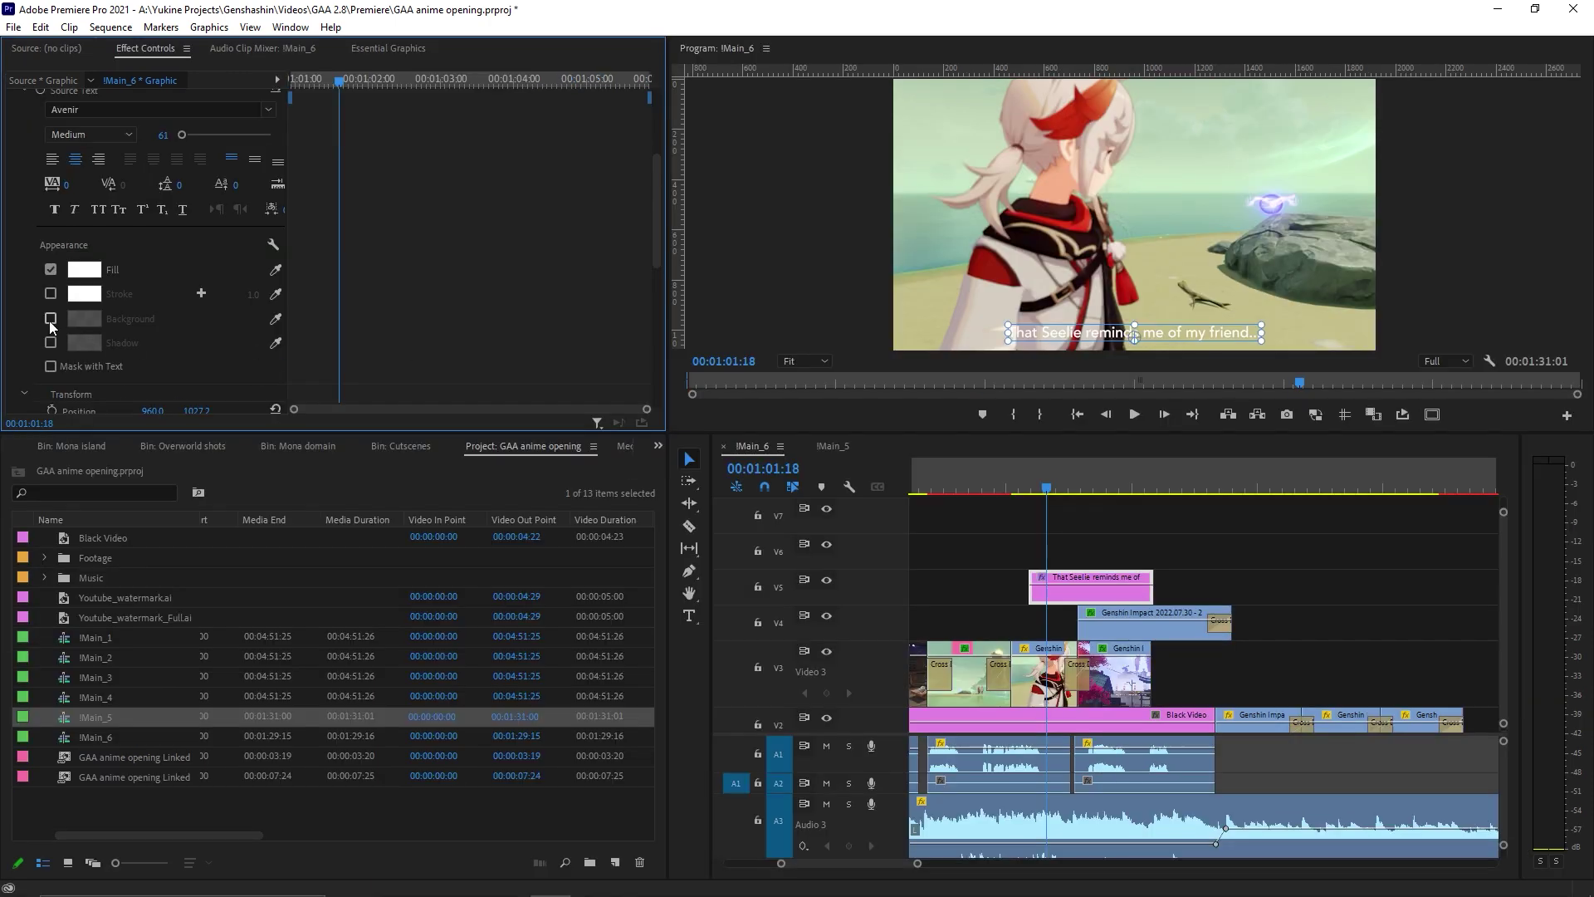
click(781, 320)
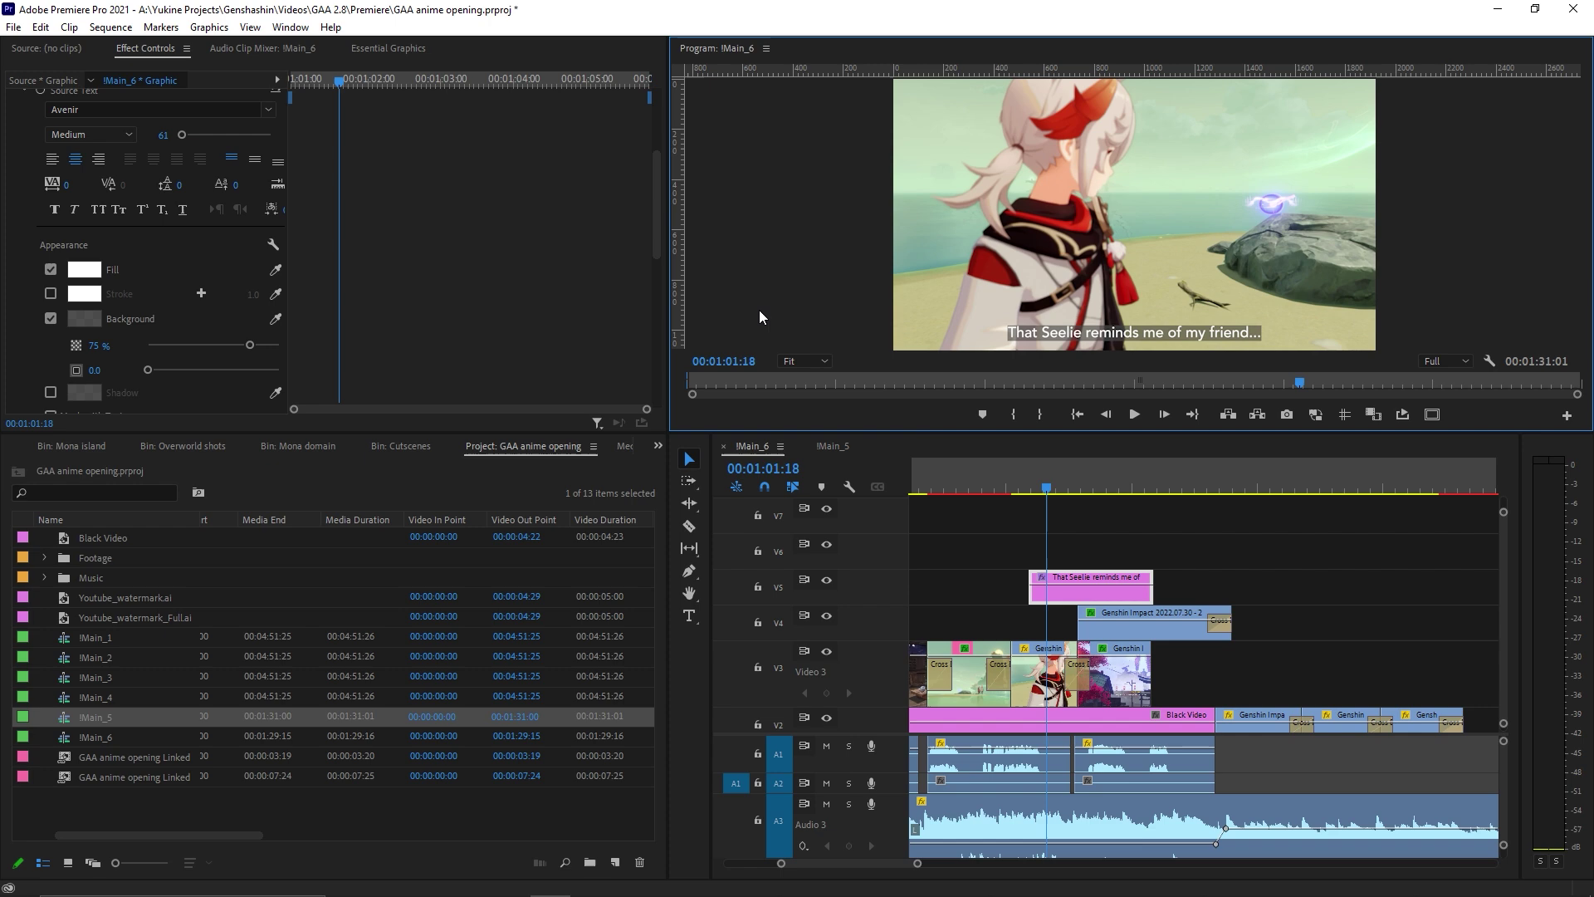
drag(153, 368, 173, 372)
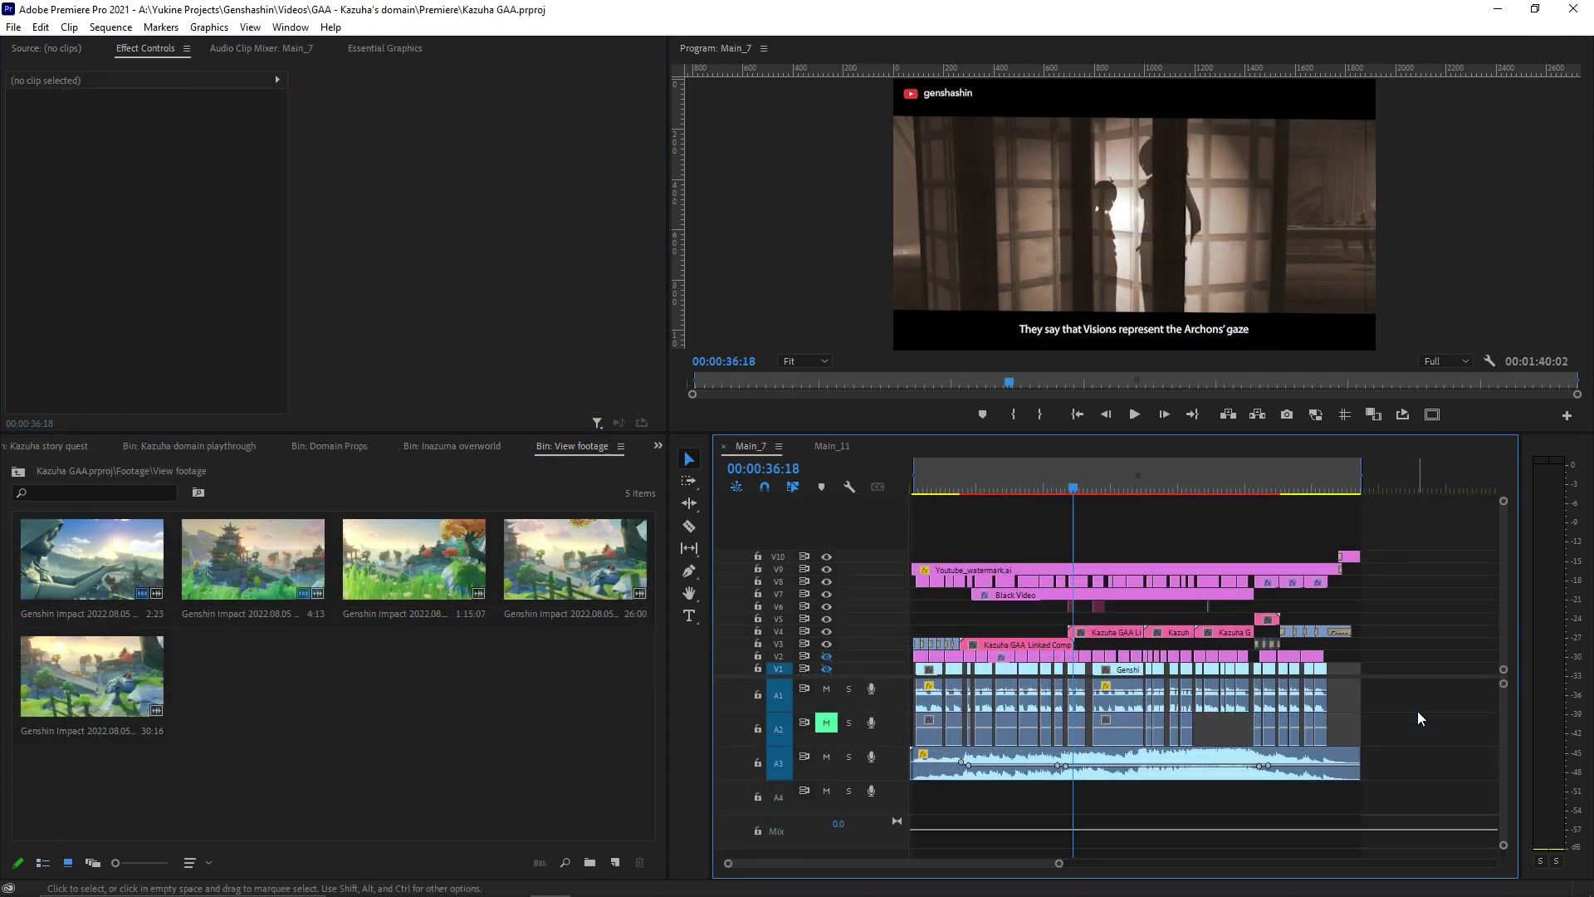
- Set up the media export with H.264 format and the Match Source - High bitrate preset
click(12, 27)
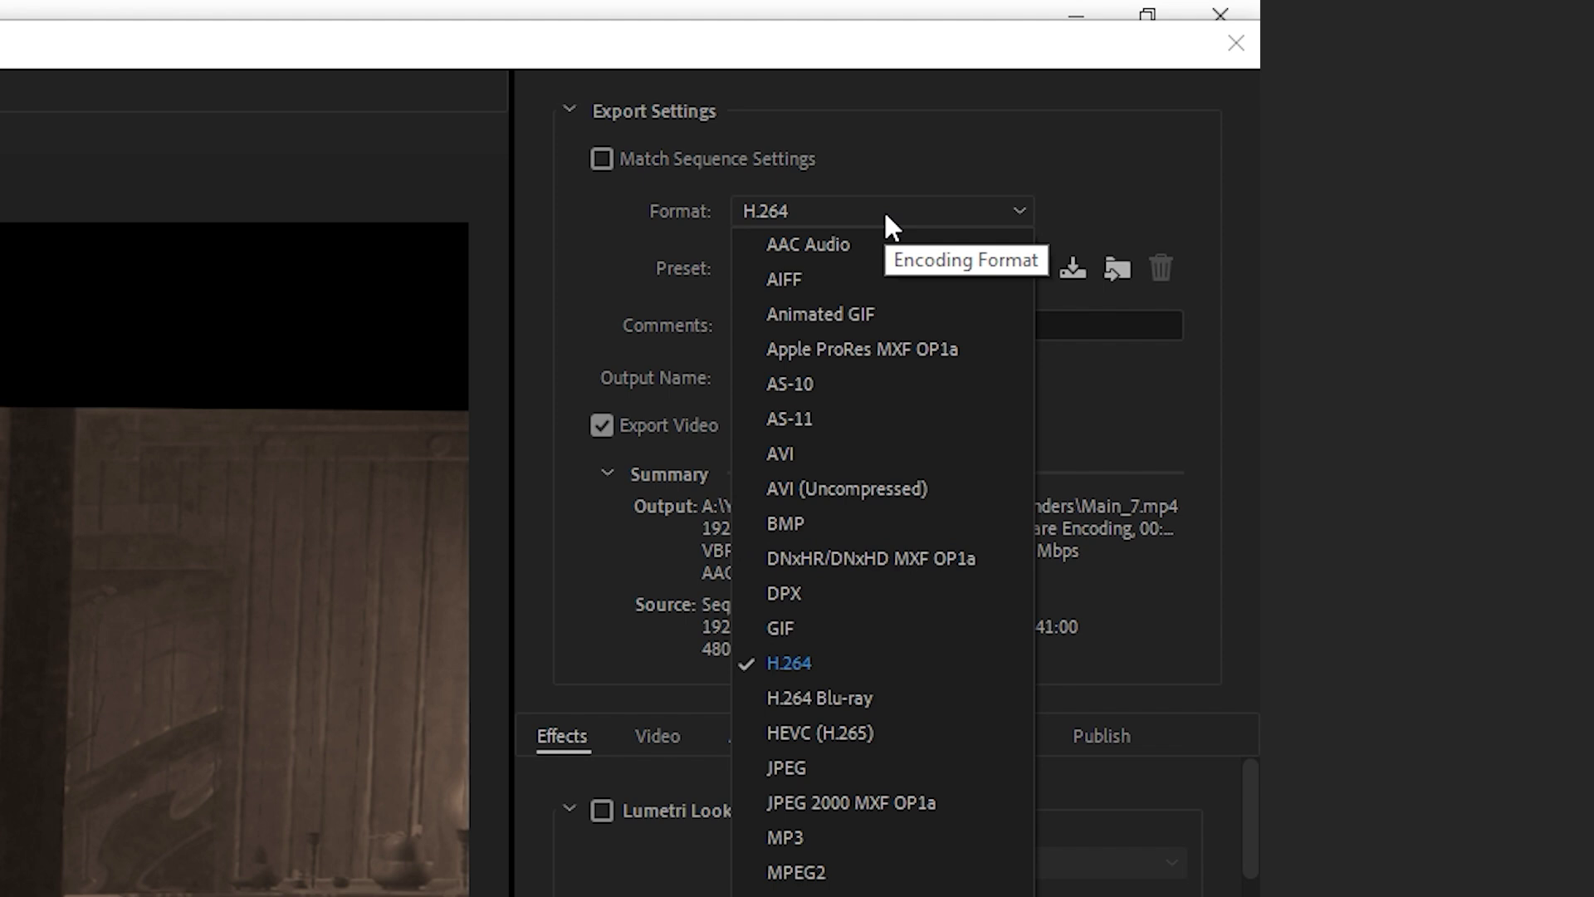
click(822, 665)
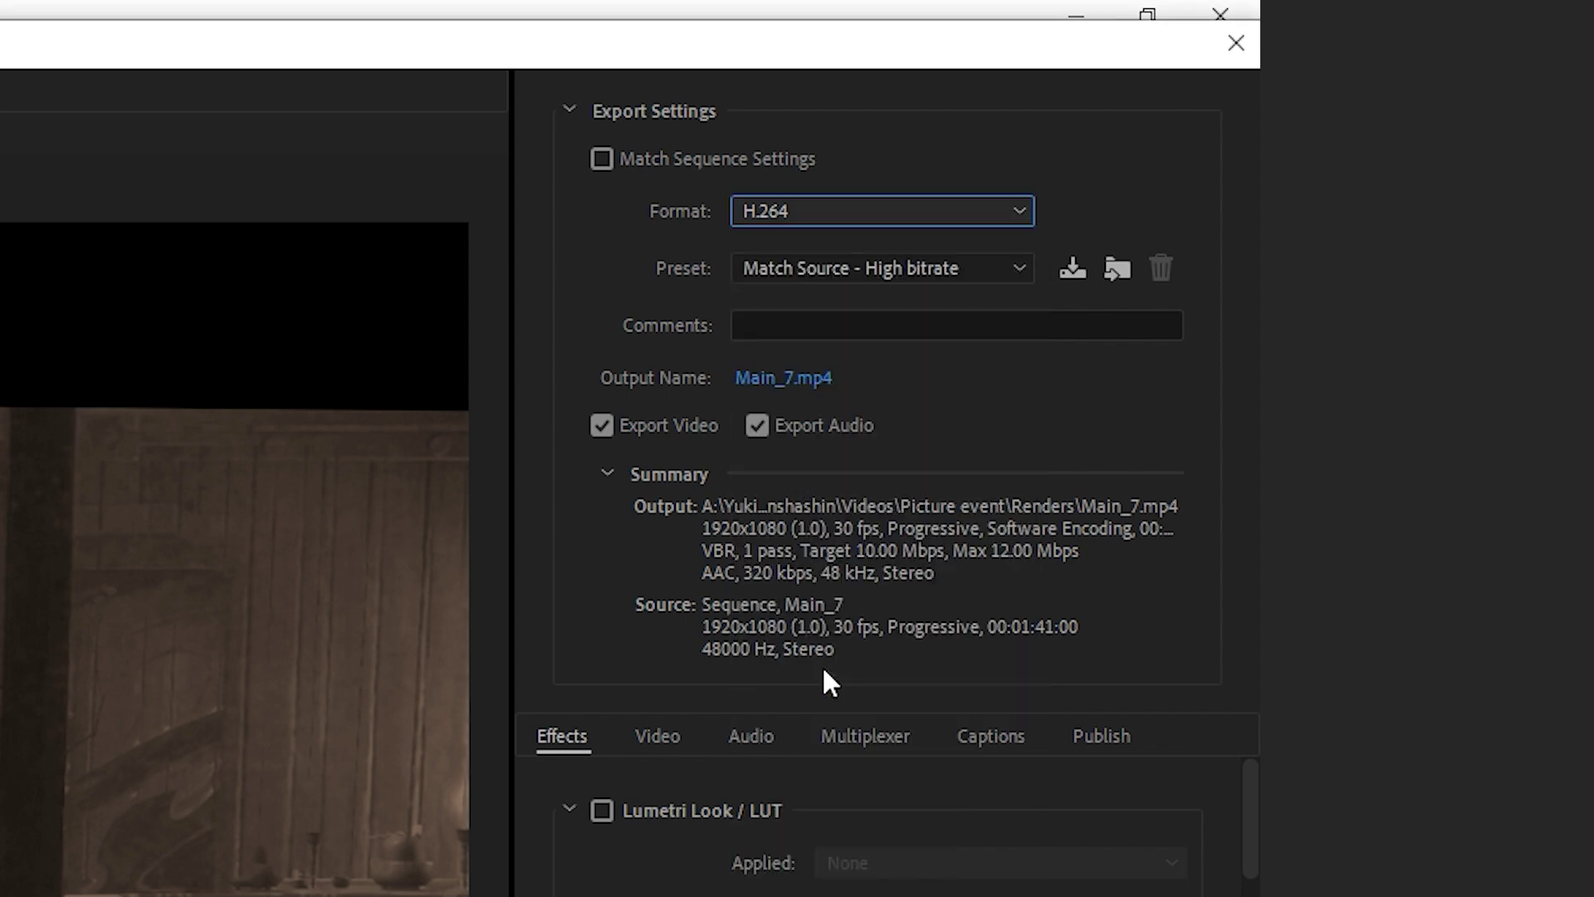
click(988, 270)
click(859, 336)
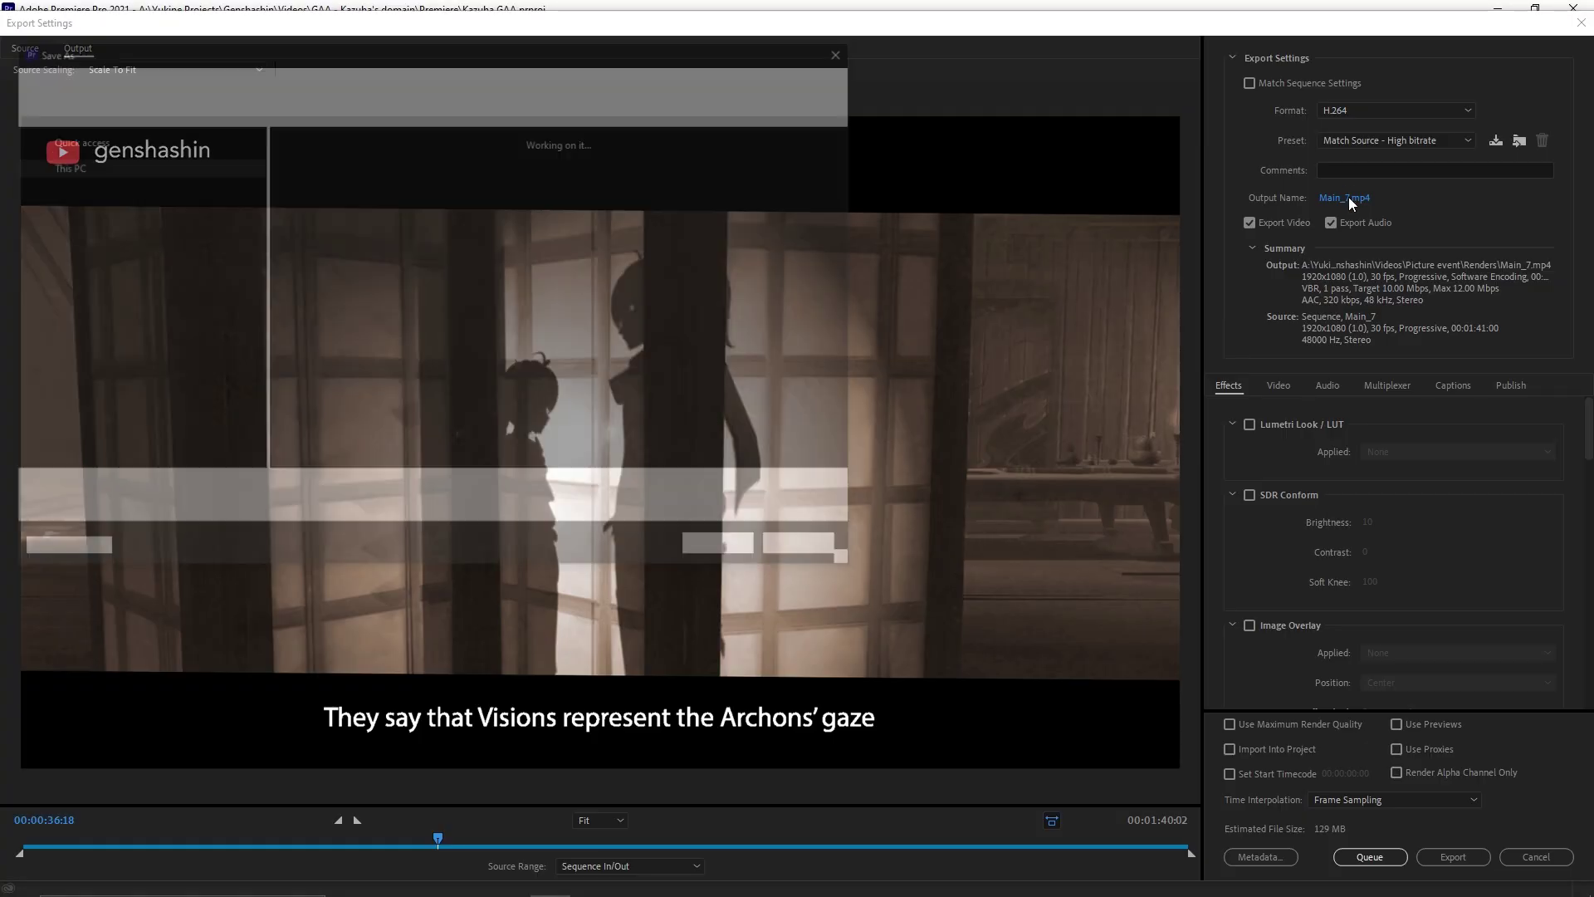
- Rename the output file to 'If Kazuha's Domain had a Cutscene.mp4'
click(782, 378)
text(Kazuha Domain had a Cutscene.mp4)
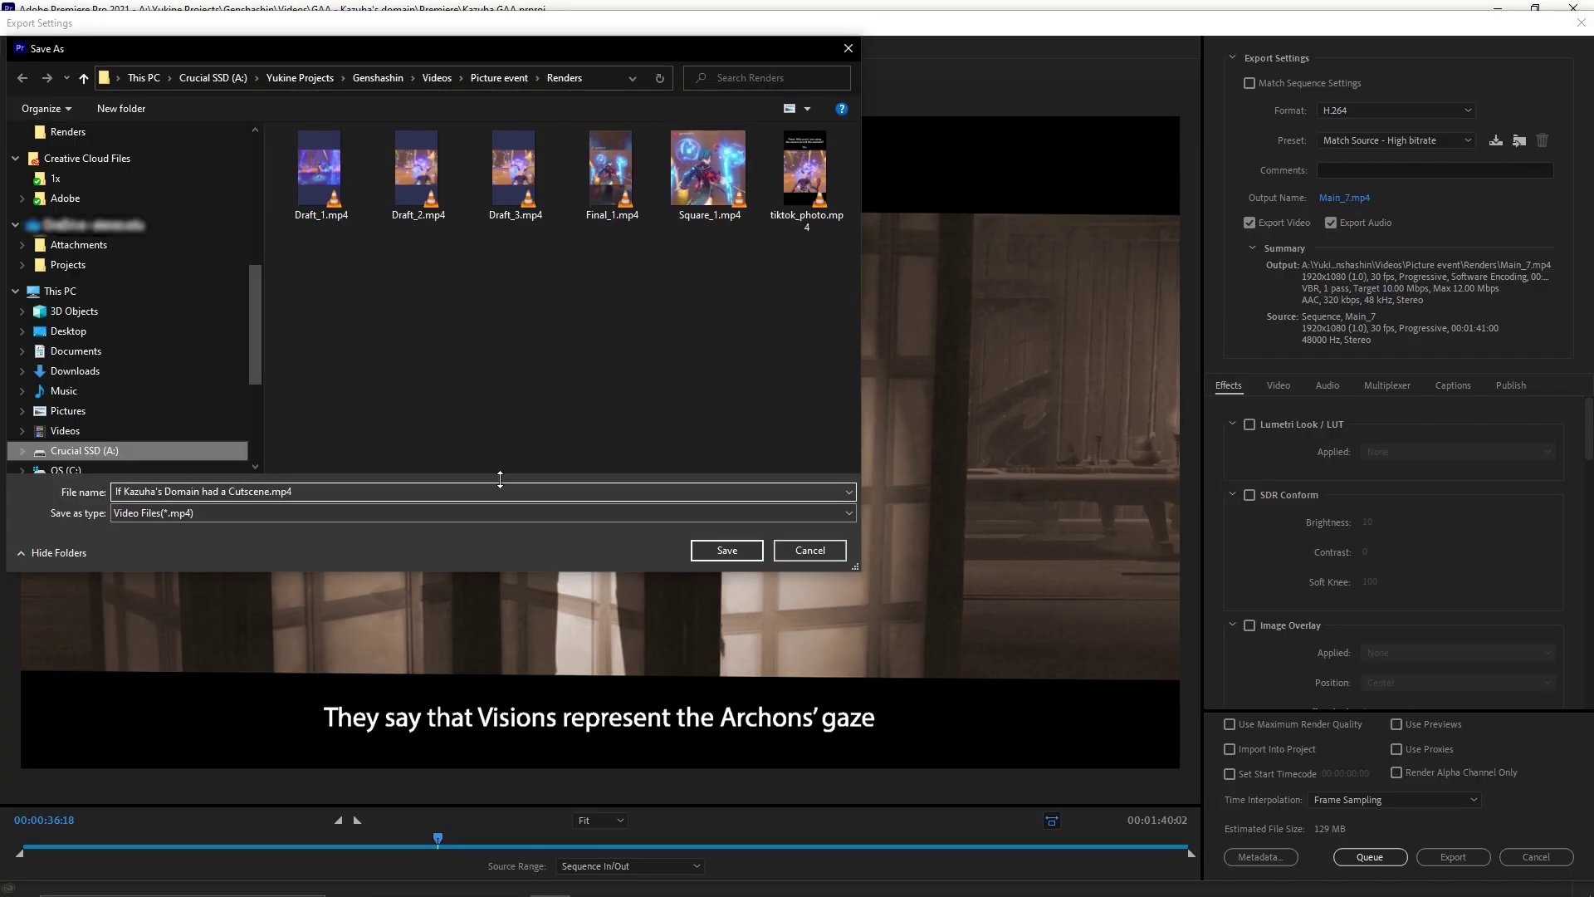
key(Return)
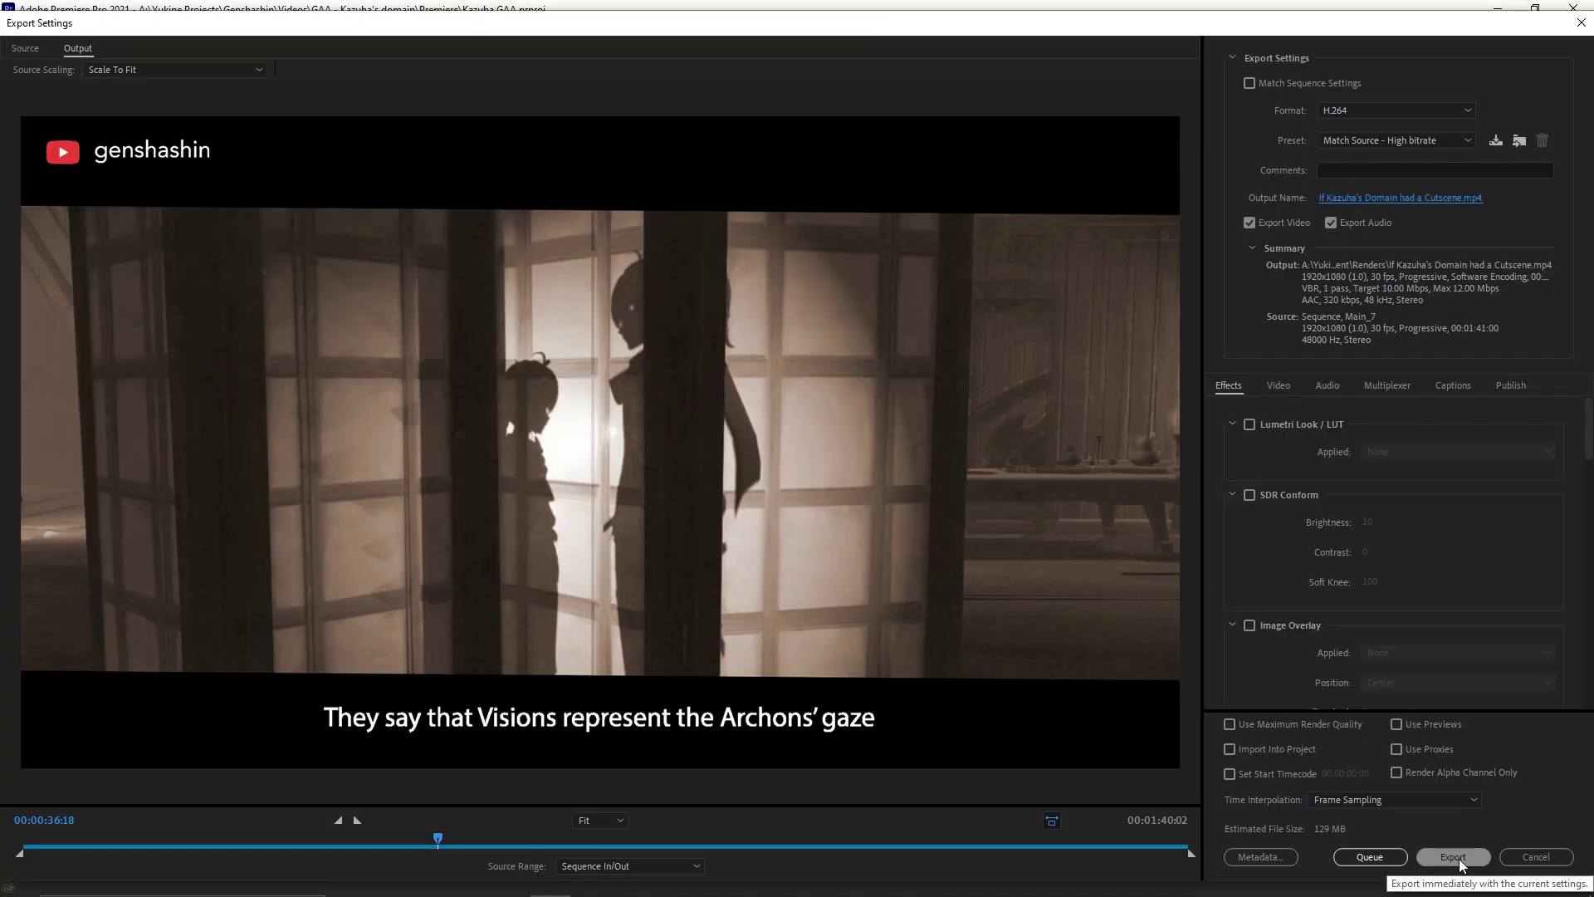
- Start encoding Main_7 to the H.264 MP4 file
click(1453, 857)
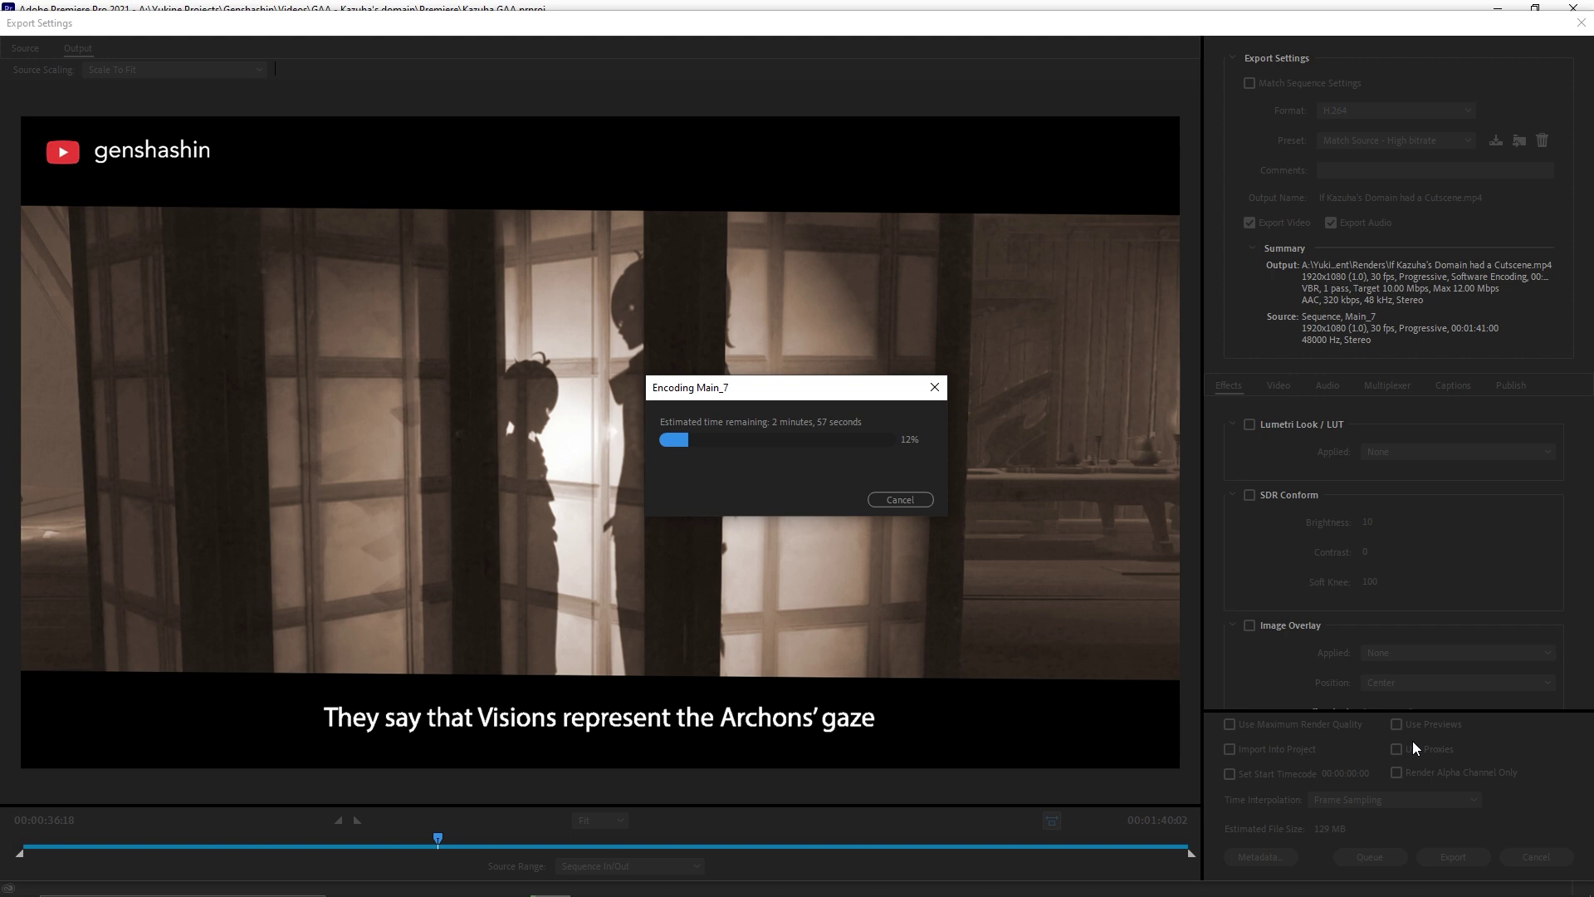